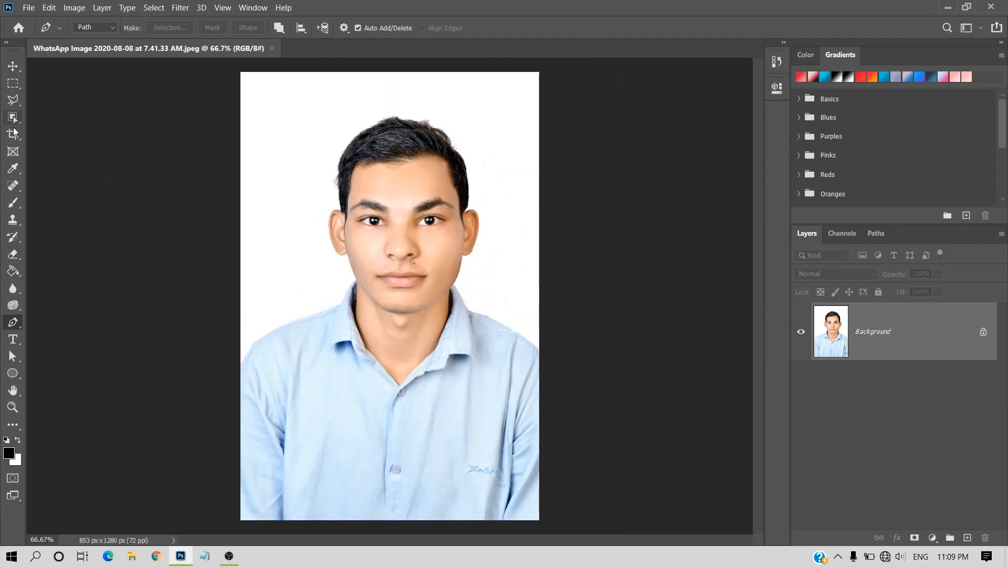
- Crop the portrait to head and shoulders by trimming its lower and upper edges, and unlock the Background layer
{"action": "left_click", "coordinate": [12, 135]}
{"action": "left_click_drag", "start_coordinate": [388, 519], "coordinate": [397, 466]}
{"action": "left_click_drag", "start_coordinate": [397, 128], "coordinate": [401, 144]}
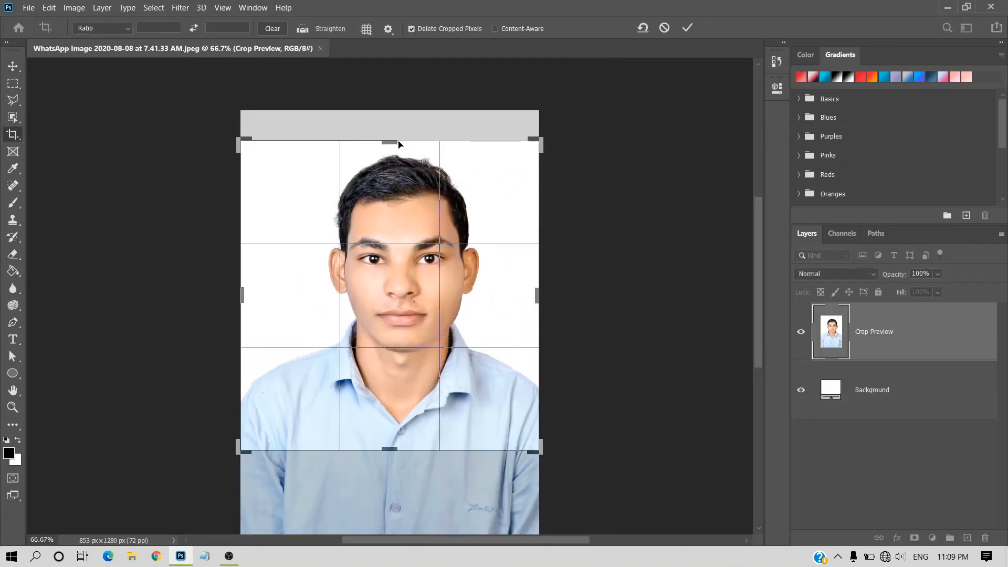
{"action": "key", "text": "Return"}
{"action": "key", "text": "ctrl+plus"}
{"action": "key", "text": "ctrl+plus"}
{"action": "key", "text": "ctrl+plus"}
{"action": "key", "text": "ctrl+minus"}
{"action": "key", "text": "ctrl+minus"}
{"action": "left_click", "coordinate": [983, 331]}
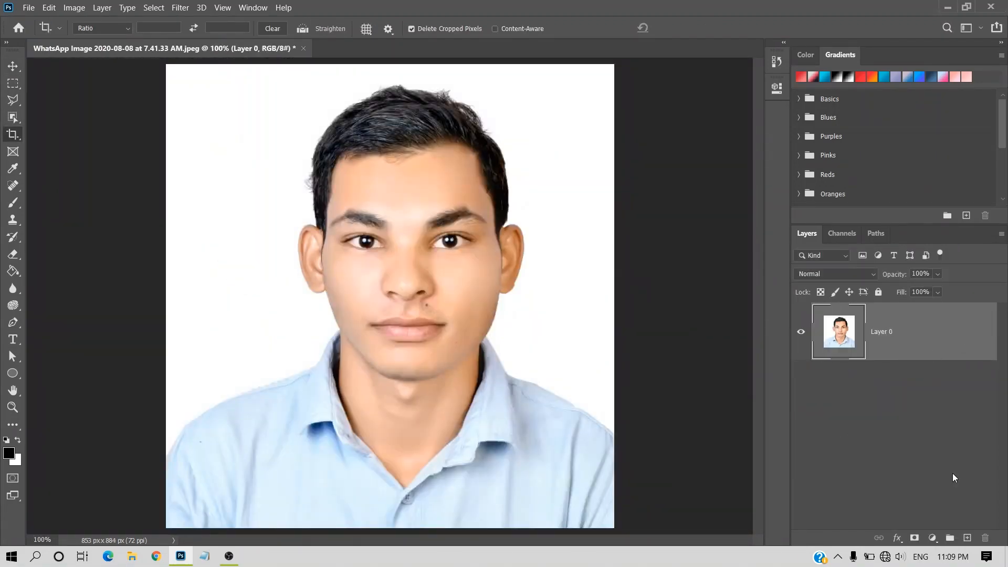
- Add a Solid Color fill layer in skin tone e4ad7b
{"action": "left_click", "coordinate": [933, 537]}
{"action": "left_click", "coordinate": [940, 309]}
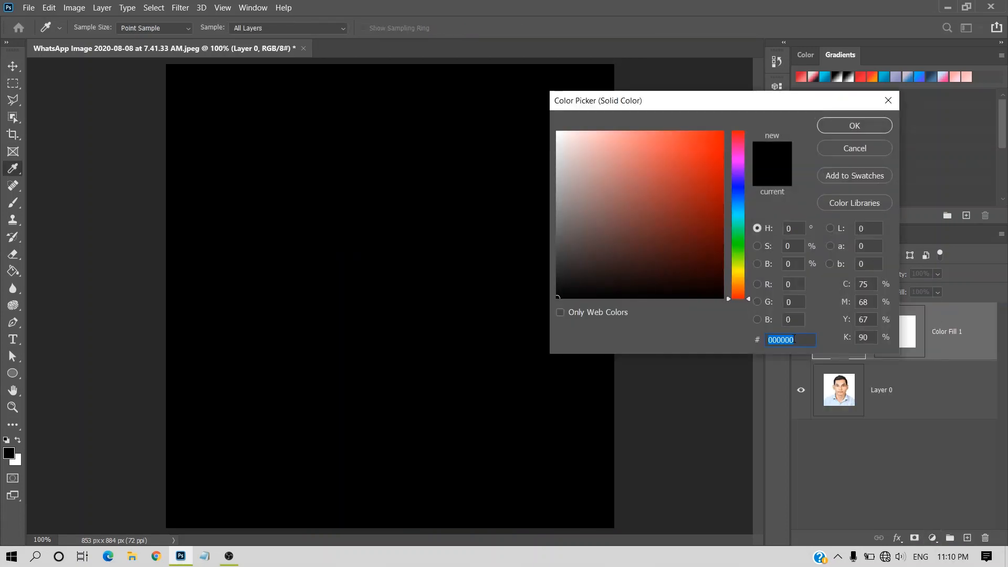
{"action": "type", "text": "e4ad7b"}
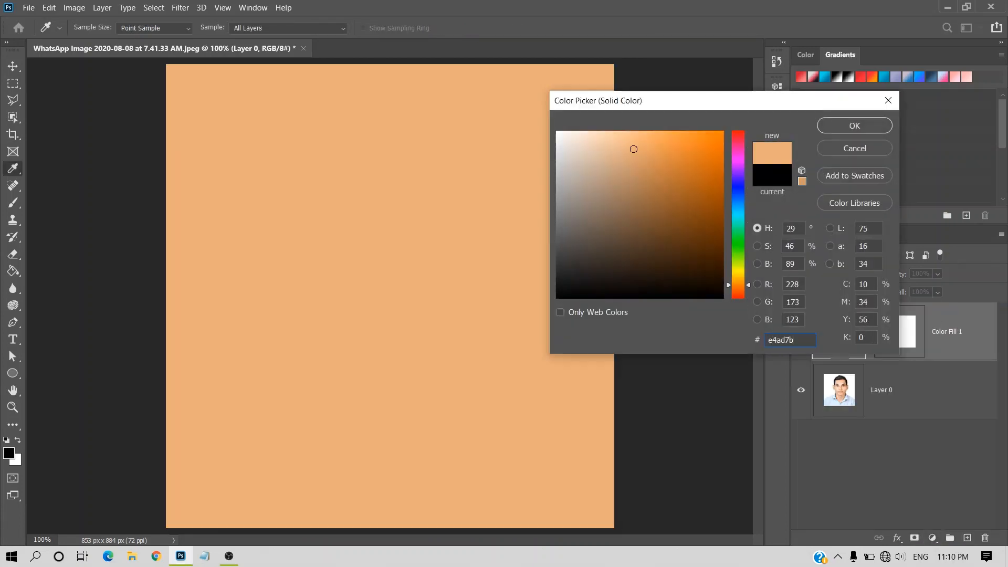
{"action": "left_click", "coordinate": [876, 125]}
- Rename the skin-tone fill layer to skin and invert its mask to black
{"action": "double_click", "coordinate": [948, 332]}
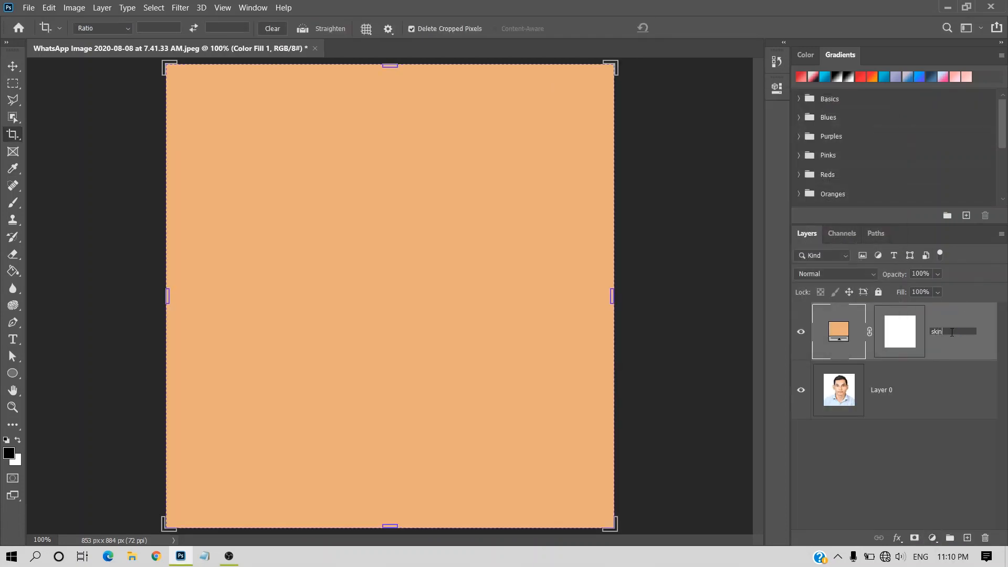
{"action": "left_click", "coordinate": [940, 446]}
{"action": "left_click", "coordinate": [896, 341]}
{"action": "key", "text": "ctrl+i"}
- Start a Pen path at the shirt's V-neck and trace up the right collar edge and jaw to the earlobe
{"action": "left_click", "coordinate": [14, 322]}
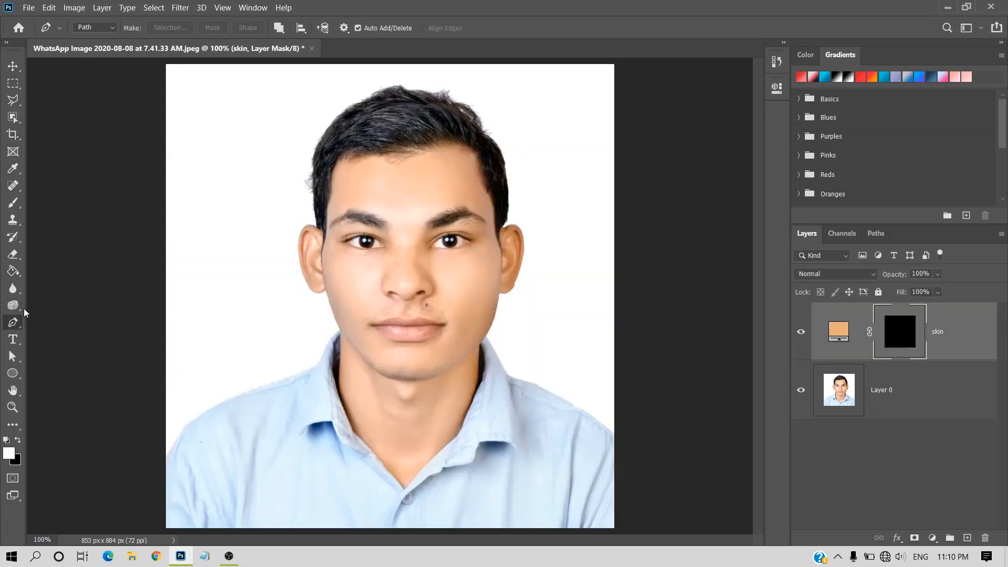
{"action": "left_click", "coordinate": [404, 489]}
{"action": "left_click_drag", "start_coordinate": [457, 435], "coordinate": [468, 433]}
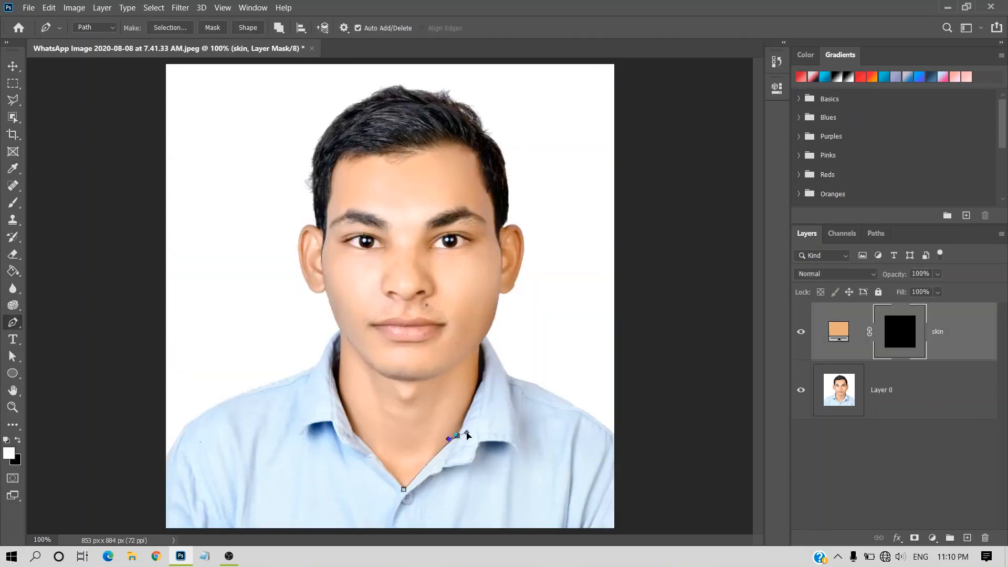
{"action": "left_click", "coordinate": [485, 377]}
{"action": "key", "text": "ctrl+plus"}
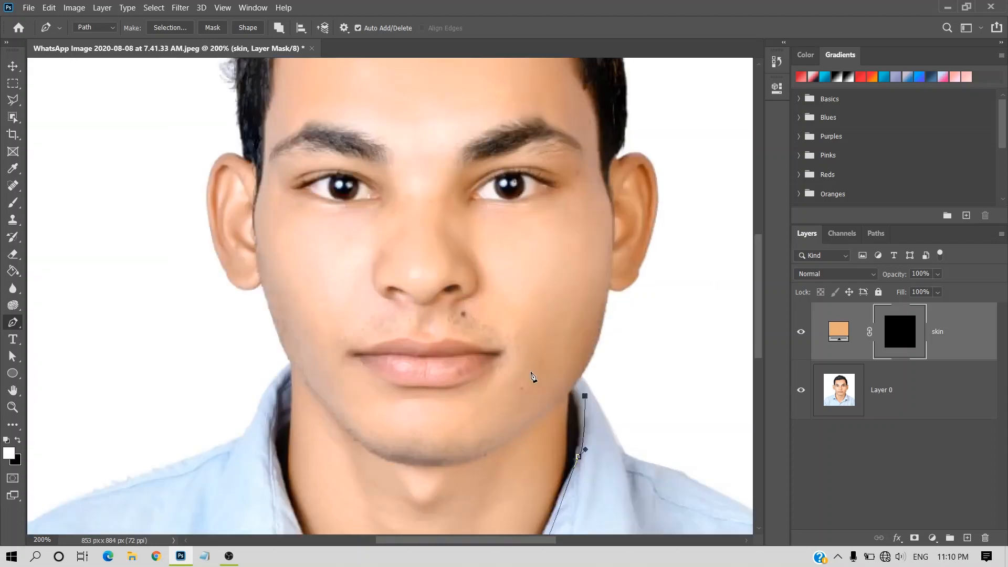
{"action": "left_click_drag", "start_coordinate": [609, 290], "coordinate": [613, 228]}
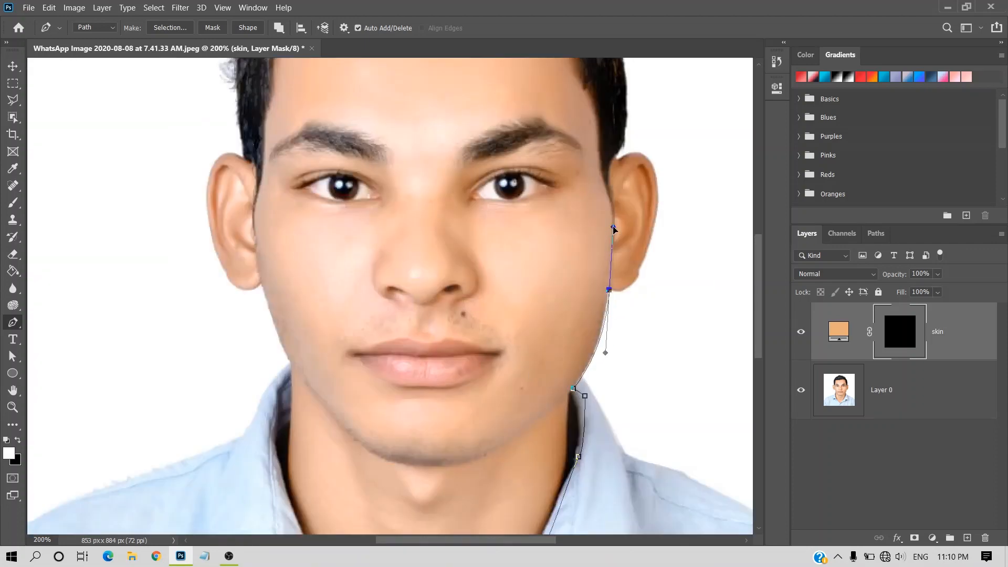
{"action": "left_click", "coordinate": [609, 291]}
{"action": "key", "text": "ctrl+z"}
{"action": "left_click", "coordinate": [609, 290]}
{"action": "key", "text": "ctrl+z"}
- Continue the skin path around the outer edge of the ear on the photo's right side to the hair
{"action": "left_click_drag", "start_coordinate": [637, 268], "coordinate": [624, 155]}
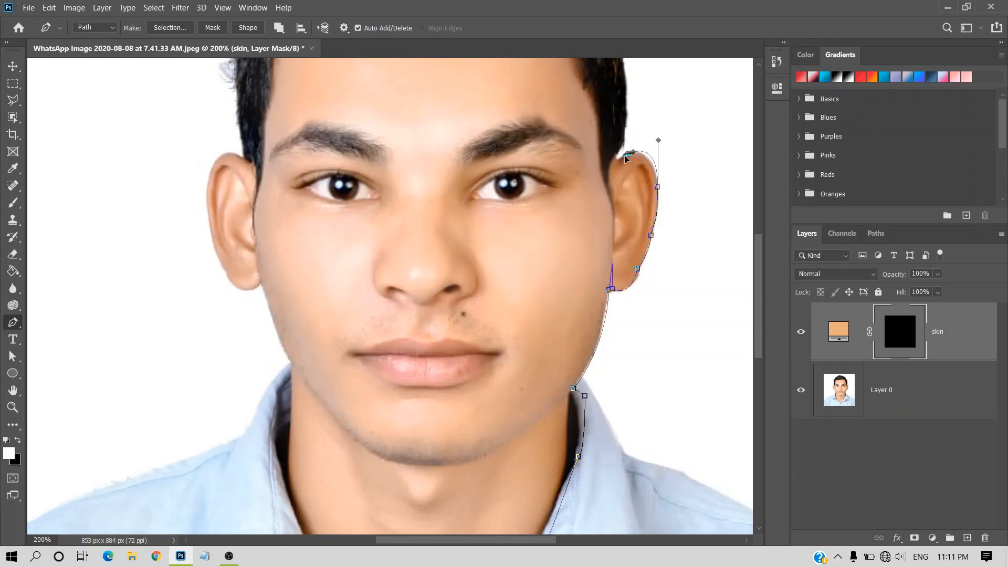
{"action": "left_click", "coordinate": [619, 158]}
{"action": "left_click", "coordinate": [612, 158]}
- Extend the skin path through the hair above the forehead and down to the ear on the photo's left side
{"action": "scroll", "coordinate": [612, 159], "scroll_direction": "up", "scroll_amount": 3}
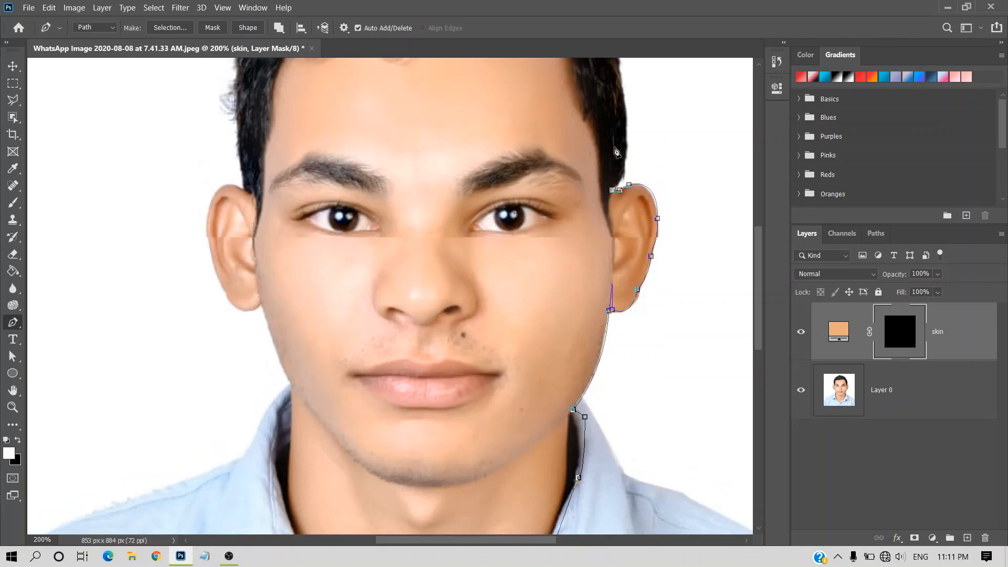
{"action": "left_click", "coordinate": [603, 141]}
{"action": "left_click", "coordinate": [560, 80]}
{"action": "left_click", "coordinate": [512, 65]}
{"action": "left_click", "coordinate": [470, 63]}
{"action": "left_click", "coordinate": [333, 73]}
{"action": "left_click", "coordinate": [270, 102]}
{"action": "left_click", "coordinate": [261, 140]}
{"action": "left_click", "coordinate": [248, 229]}
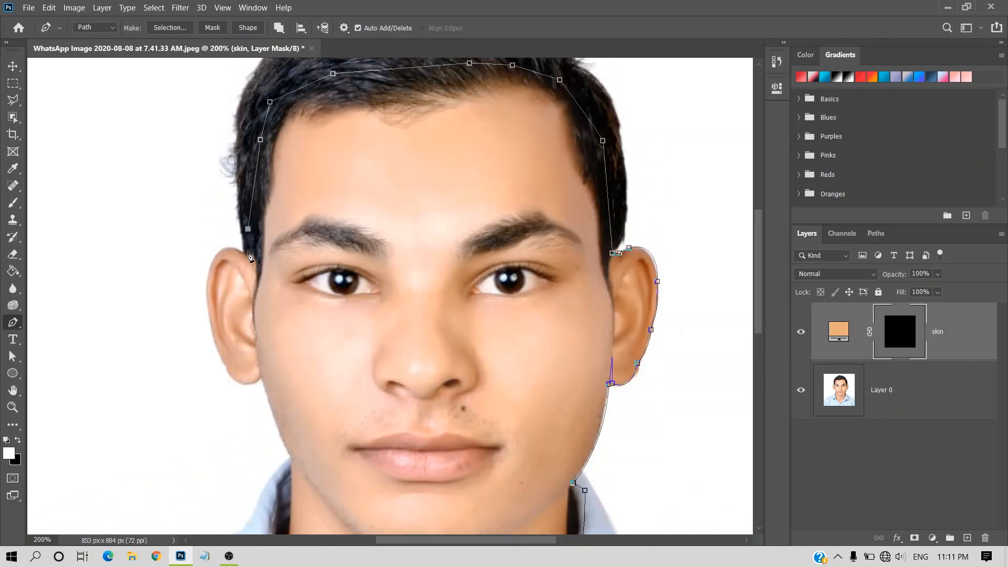
- Trace the skin path around the ear on the photo's left side to where the earlobe meets the jaw
{"action": "left_click", "coordinate": [214, 256]}
{"action": "left_click", "coordinate": [209, 322]}
{"action": "left_click", "coordinate": [231, 376]}
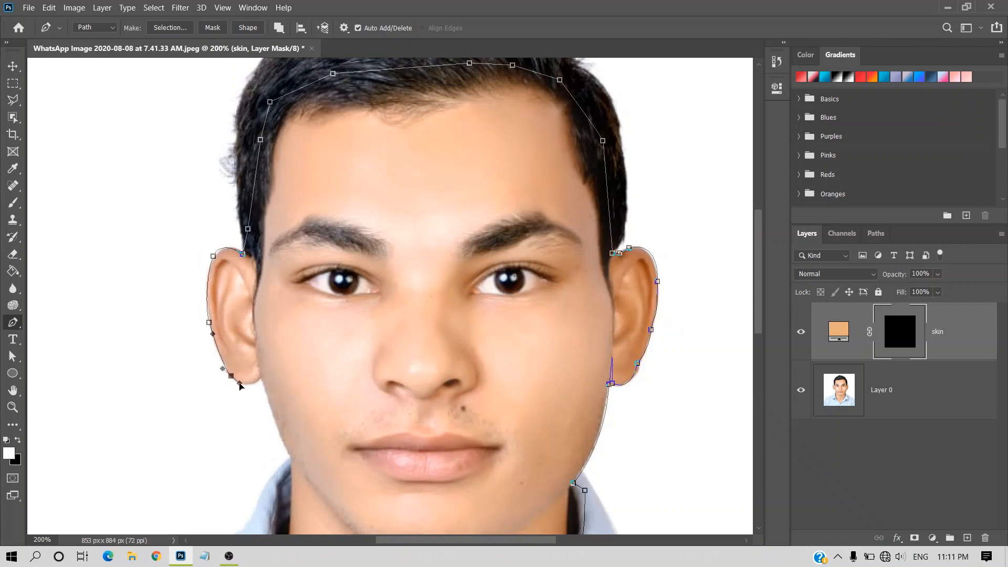
{"action": "left_click_drag", "start_coordinate": [262, 376], "coordinate": [278, 362]}
- Trace down the left jaw and inner collar edge and close the skin path at the V-neck
{"action": "left_click_drag", "start_coordinate": [289, 456], "coordinate": [303, 513]}
{"action": "scroll", "coordinate": [300, 485], "scroll_direction": "down", "scroll_amount": 2}
{"action": "scroll", "coordinate": [355, 379], "scroll_direction": "down", "scroll_amount": 1}
{"action": "left_click", "coordinate": [316, 496]}
{"action": "scroll", "coordinate": [374, 499], "scroll_direction": "down", "scroll_amount": 2}
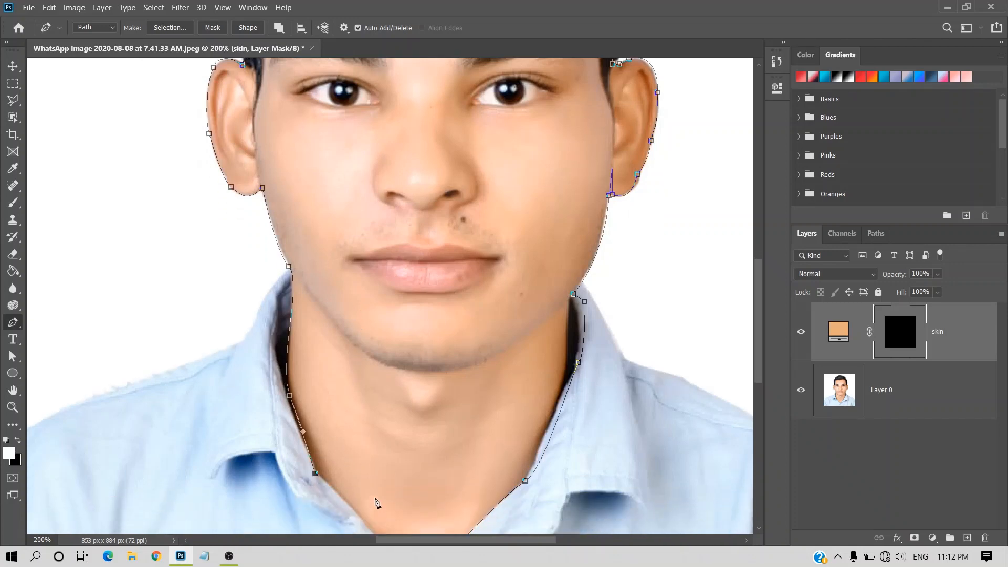
{"action": "left_click", "coordinate": [418, 504]}
- Convert the skin path to a selection, fill it with white on the skin layer's mask, and hide that layer
{"action": "key", "text": "ctrl+Return"}
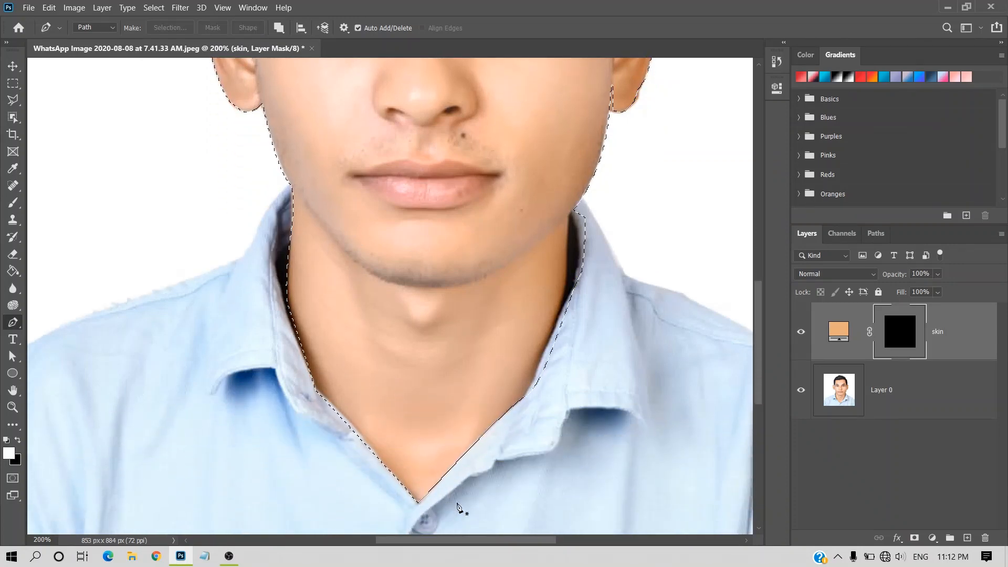
{"action": "key", "text": "alt+BackSpace"}
{"action": "left_click", "coordinate": [801, 332]}
{"action": "key", "text": "ctrl+d"}
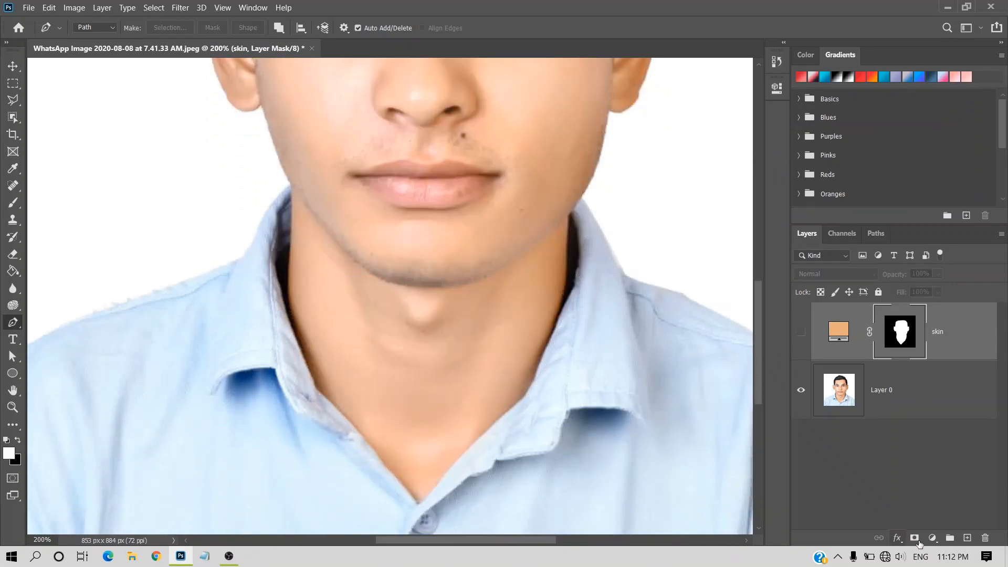
- Add a black (000000) Solid Color fill layer above the skin layer and invert its mask
{"action": "key", "text": "ctrl+1"}
{"action": "left_click", "coordinate": [932, 538]}
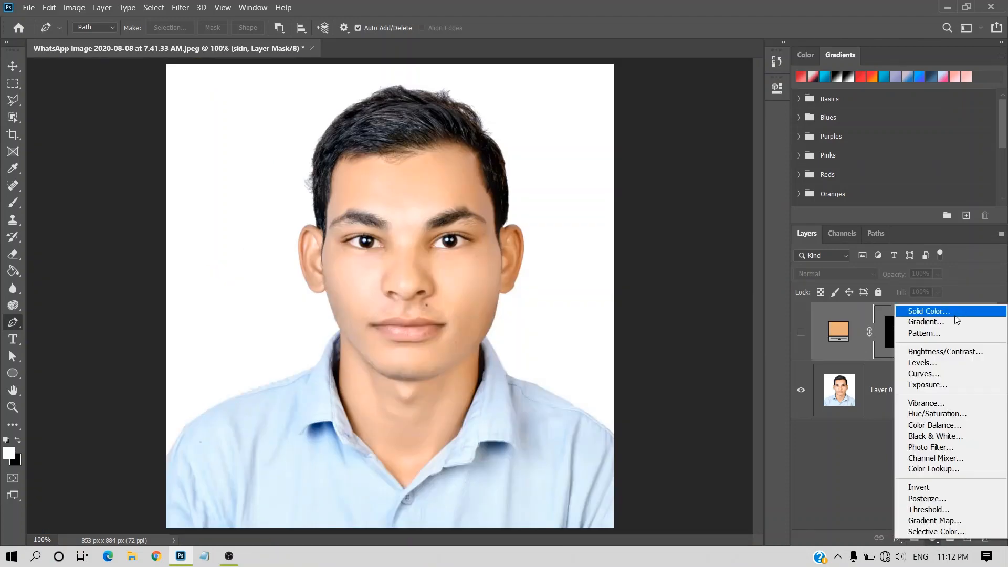
{"action": "left_click", "coordinate": [925, 311]}
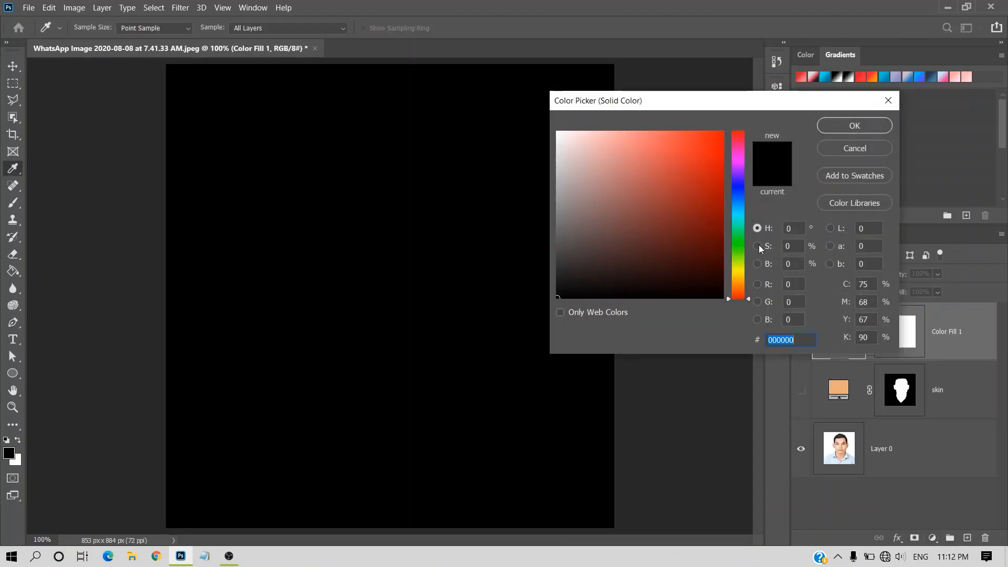
{"action": "key", "text": "Return"}
{"action": "key", "text": "ctrl+i"}
- Desaturate the Layer 0 photo and rename the black fill layer to hair
{"action": "left_click", "coordinate": [906, 462]}
{"action": "key", "text": "ctrl+shift+u"}
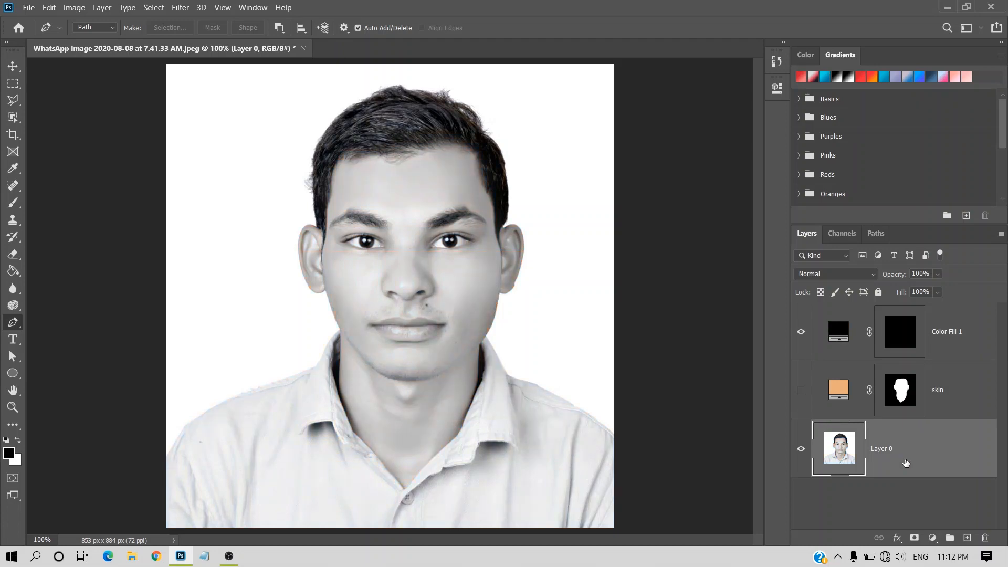
{"action": "double_click", "coordinate": [951, 332]}
{"action": "key", "text": "Return"}
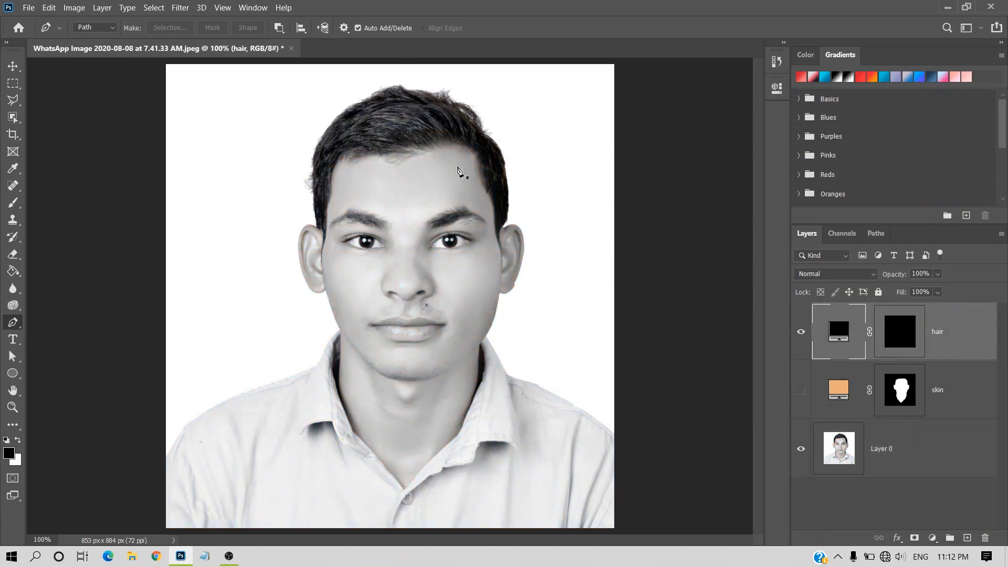
- Trace a Pen path along the hairline from the photo's right sideburn up and across to the middle of the forehead
{"action": "key", "text": "ctrl+plus"}
{"action": "key", "text": "ctrl+plus"}
{"action": "key", "text": "ctrl+minus"}
{"action": "scroll", "coordinate": [616, 239], "scroll_direction": "up", "scroll_amount": 1}
{"action": "left_click", "coordinate": [613, 247]}
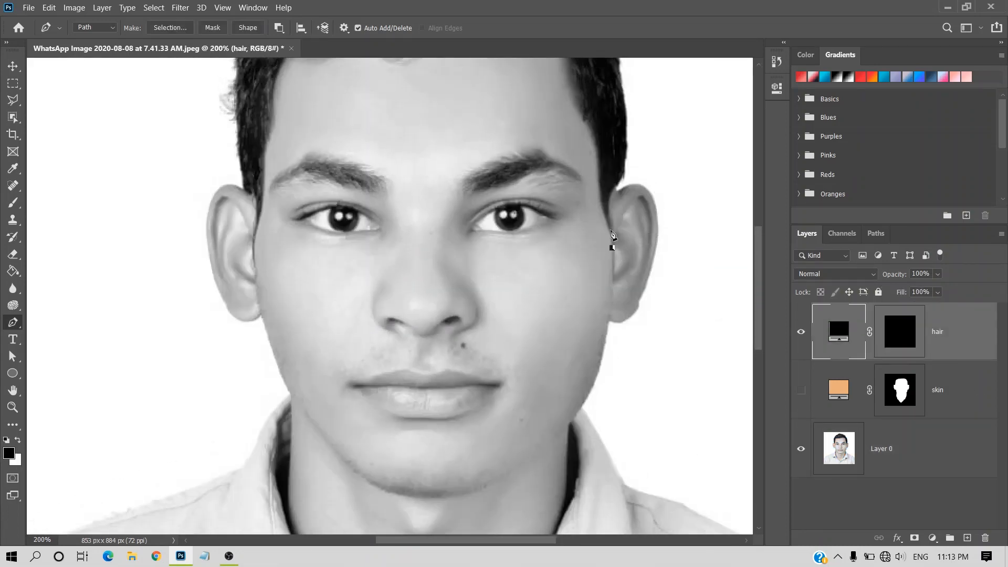
{"action": "left_click_drag", "start_coordinate": [599, 147], "coordinate": [602, 139]}
{"action": "scroll", "coordinate": [586, 121], "scroll_direction": "up", "scroll_amount": 1}
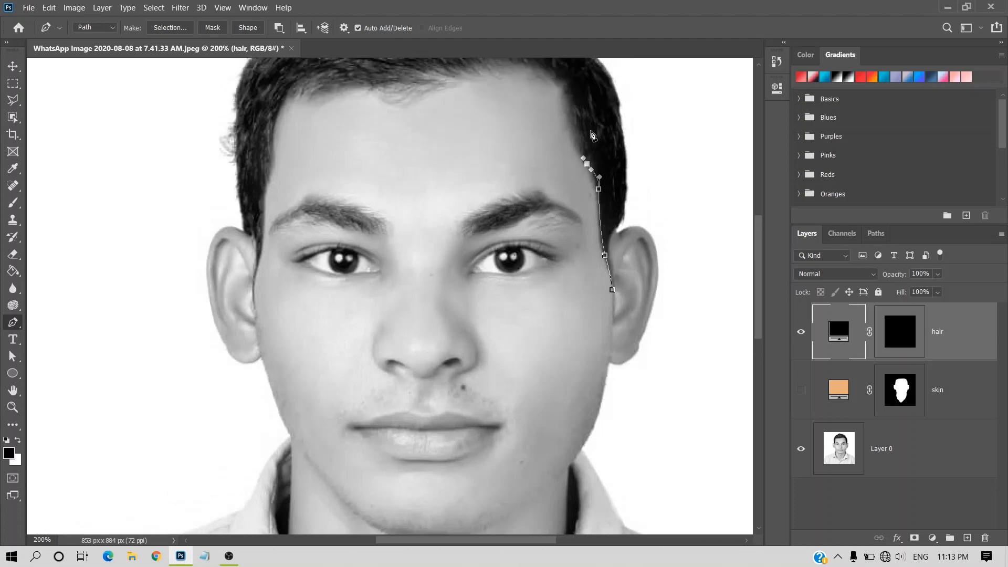
{"action": "left_click_drag", "start_coordinate": [566, 88], "coordinate": [577, 63]}
{"action": "left_click_drag", "start_coordinate": [475, 75], "coordinate": [473, 82]}
{"action": "left_click_drag", "start_coordinate": [408, 110], "coordinate": [404, 127]}
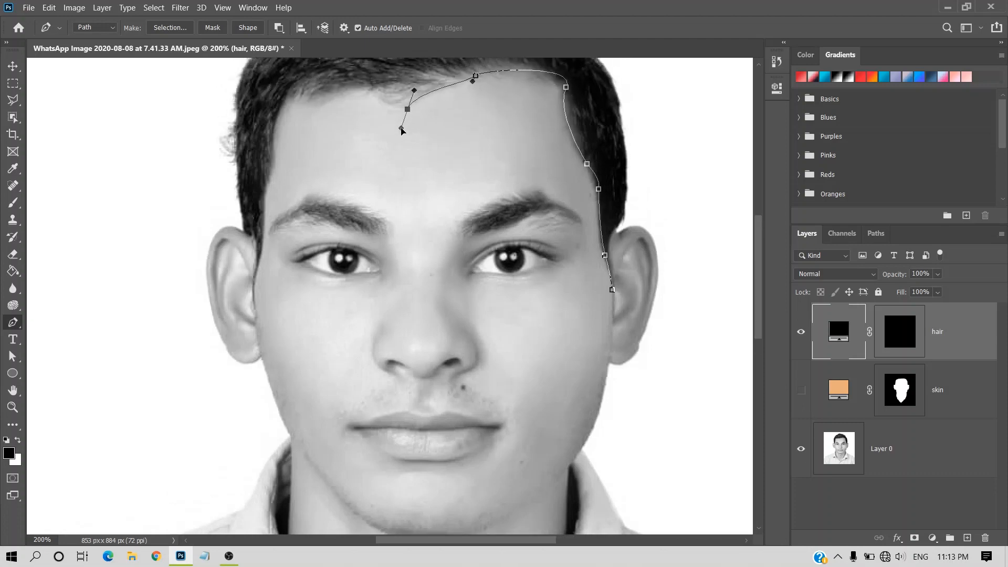
- Continue the hairline path along the rest of the forehead and down to the tip of the photo's left sideburn
{"action": "left_click_drag", "start_coordinate": [372, 89], "coordinate": [317, 109]}
{"action": "left_click", "coordinate": [288, 96]}
{"action": "left_click_drag", "start_coordinate": [273, 158], "coordinate": [284, 186]}
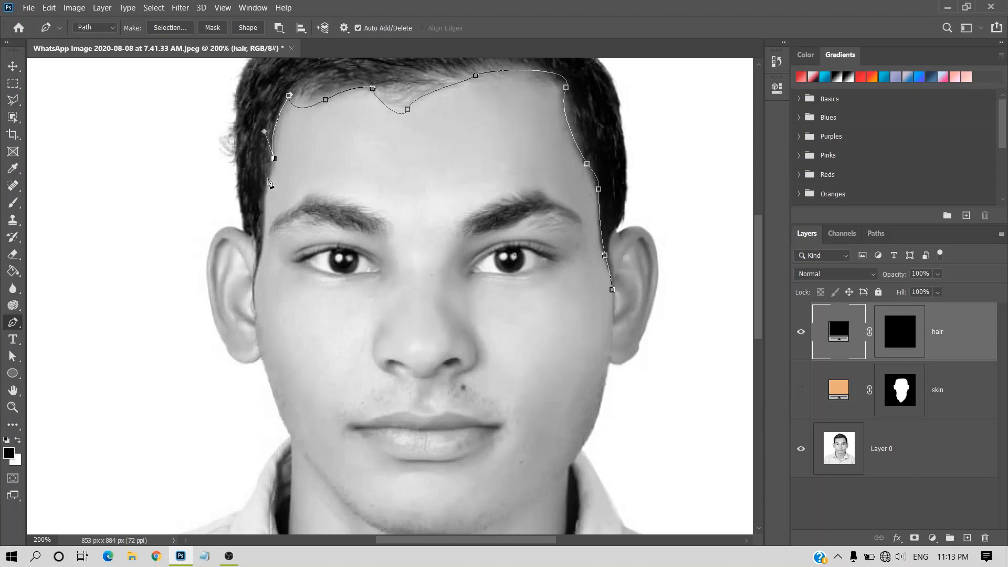
{"action": "left_click_drag", "start_coordinate": [262, 239], "coordinate": [256, 316]}
{"action": "left_click", "coordinate": [250, 304]}
{"action": "left_click", "coordinate": [257, 253]}
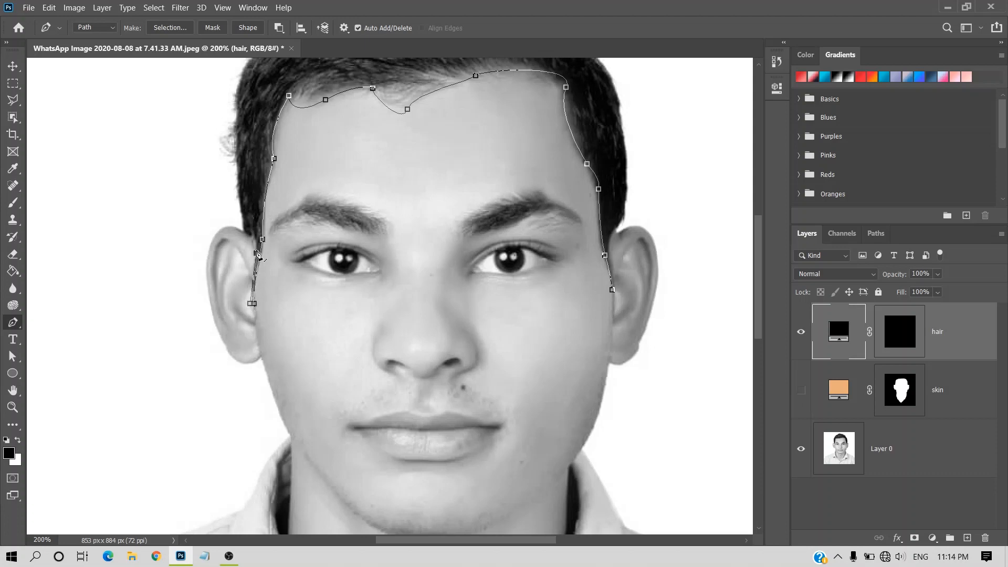
- Trace the hair path up the outer edge of the photo's left sideburn, above the ear
{"action": "left_click", "coordinate": [235, 163]}
{"action": "key", "text": "ctrl+plus"}
{"action": "key", "text": "ctrl+plus"}
{"action": "scroll", "coordinate": [164, 202], "scroll_direction": "left", "scroll_amount": 5}
{"action": "scroll", "coordinate": [173, 194], "scroll_direction": "up", "scroll_amount": 3}
{"action": "scroll", "coordinate": [276, 157], "scroll_direction": "up", "scroll_amount": 1}
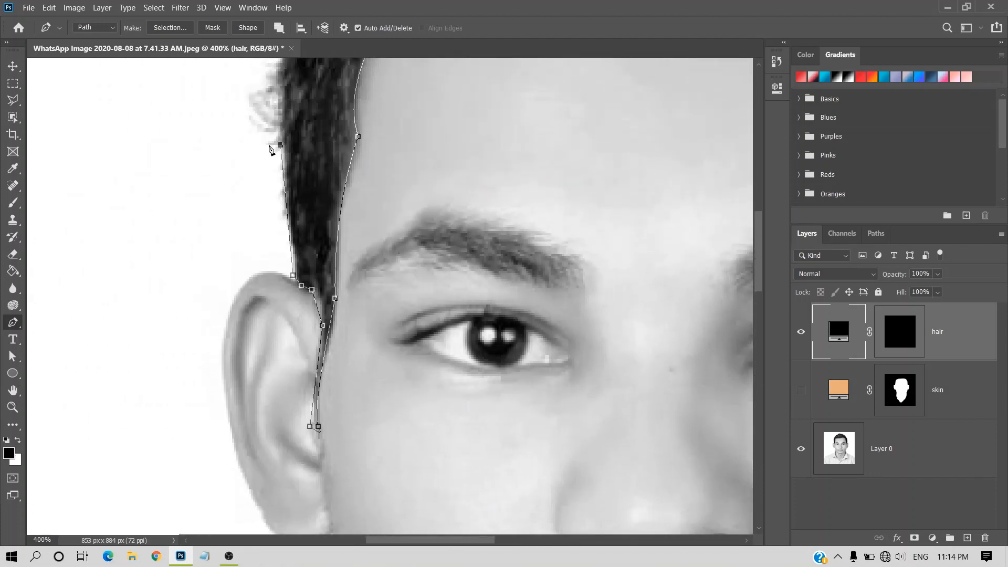
{"action": "left_click_drag", "start_coordinate": [249, 98], "coordinate": [278, 93]}
{"action": "scroll", "coordinate": [267, 113], "scroll_direction": "up", "scroll_amount": 2}
{"action": "left_click", "coordinate": [270, 101]}
{"action": "scroll", "coordinate": [284, 77], "scroll_direction": "up", "scroll_amount": 3}
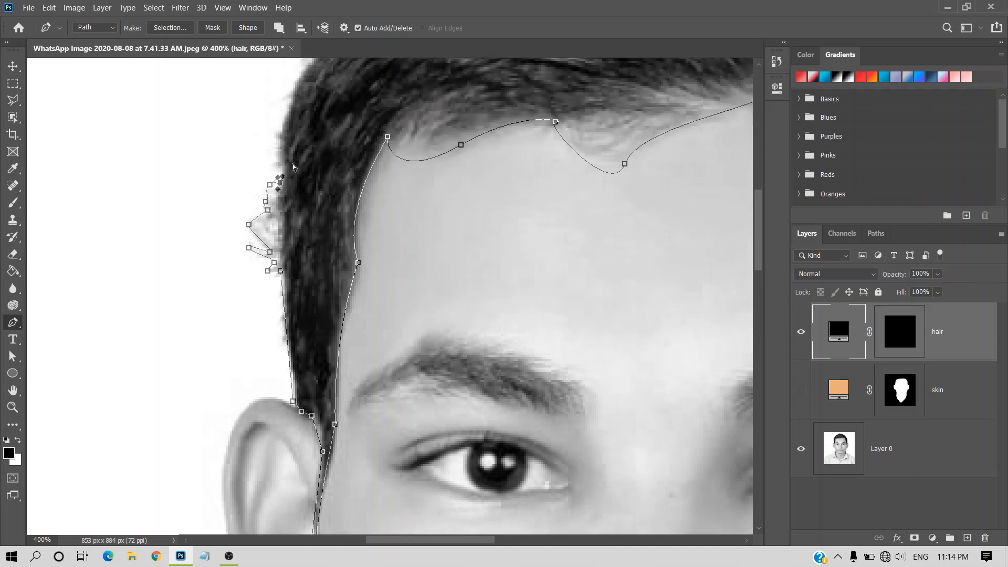
{"action": "key", "text": "ctrl+z"}
{"action": "key", "text": "ctrl+z"}
{"action": "key", "text": "ctrl+z"}
{"action": "key", "text": "ctrl+z"}
{"action": "key", "text": "ctrl+z"}
{"action": "key", "text": "ctrl+z"}
{"action": "key", "text": "ctrl+z"}
{"action": "key", "text": "ctrl+z"}
{"action": "key", "text": "ctrl+z"}
- Trace the outer hair edge smoothly up the photo's left side and over the crown, bypassing the stray strands
{"action": "left_click_drag", "start_coordinate": [284, 120], "coordinate": [297, 83]}
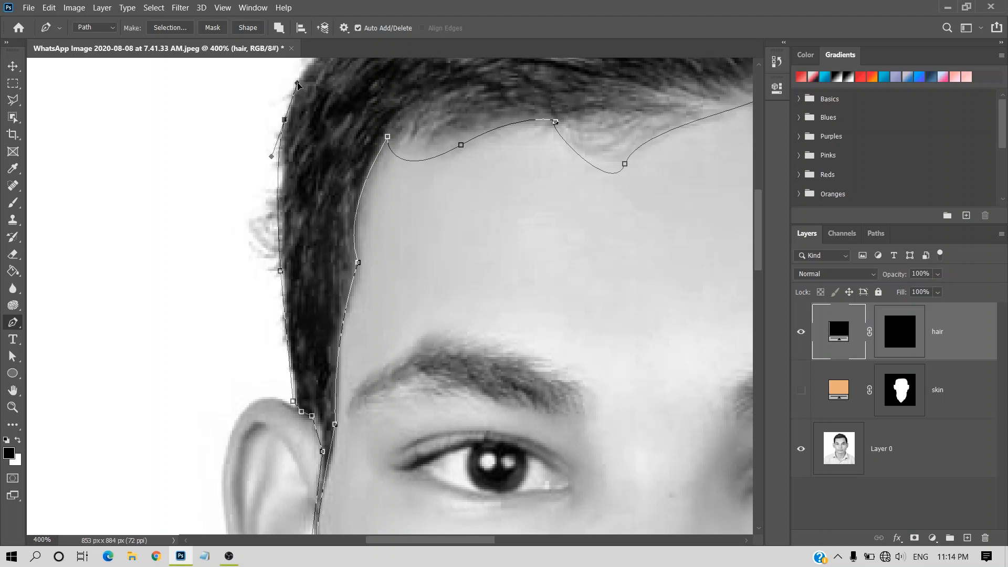
{"action": "scroll", "coordinate": [389, 224], "scroll_direction": "down", "scroll_amount": 5}
{"action": "left_click_drag", "start_coordinate": [346, 108], "coordinate": [366, 94]}
{"action": "left_click", "coordinate": [388, 86]}
{"action": "left_click", "coordinate": [405, 86]}
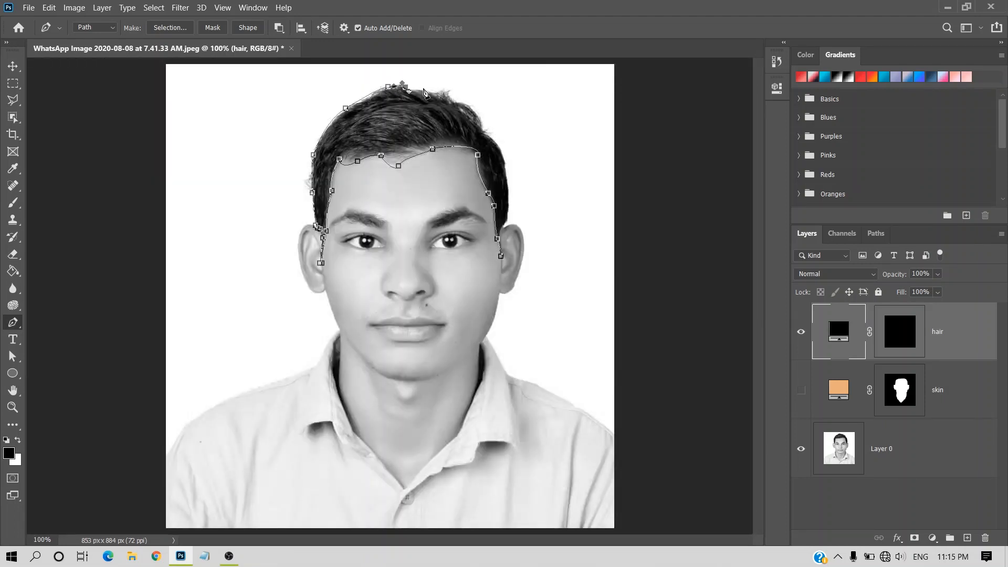
{"action": "left_click", "coordinate": [436, 93]}
{"action": "key", "text": "ctrl+z"}
{"action": "key", "text": "ctrl+z"}
- Trace the outer hair edge down the photo's right side to the ear and close the hair path
{"action": "left_click", "coordinate": [482, 133]}
{"action": "left_click", "coordinate": [500, 156]}
{"action": "left_click", "coordinate": [510, 191]}
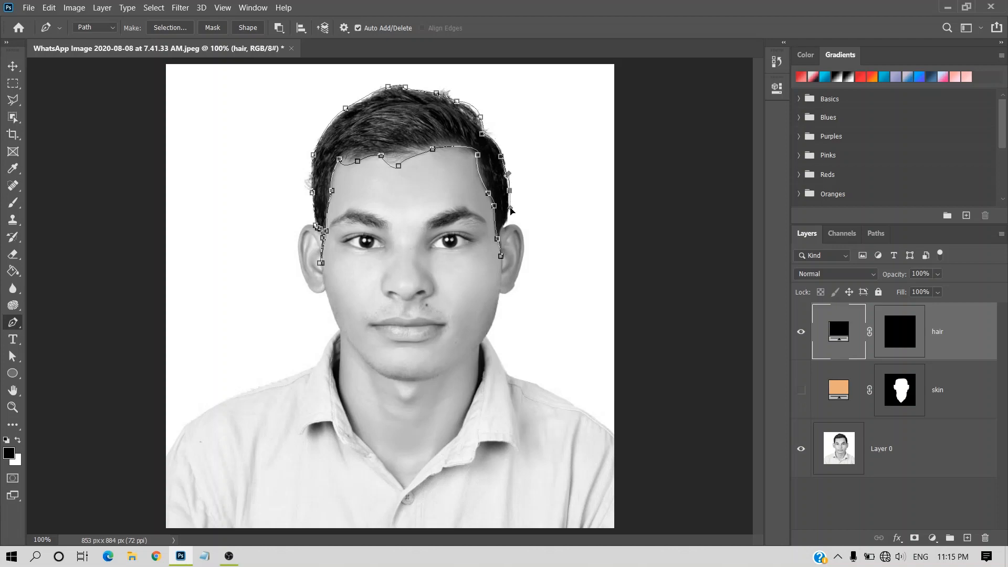
{"action": "left_click", "coordinate": [504, 226]}
{"action": "key", "text": "ctrl+plus"}
{"action": "key", "text": "ctrl+plus"}
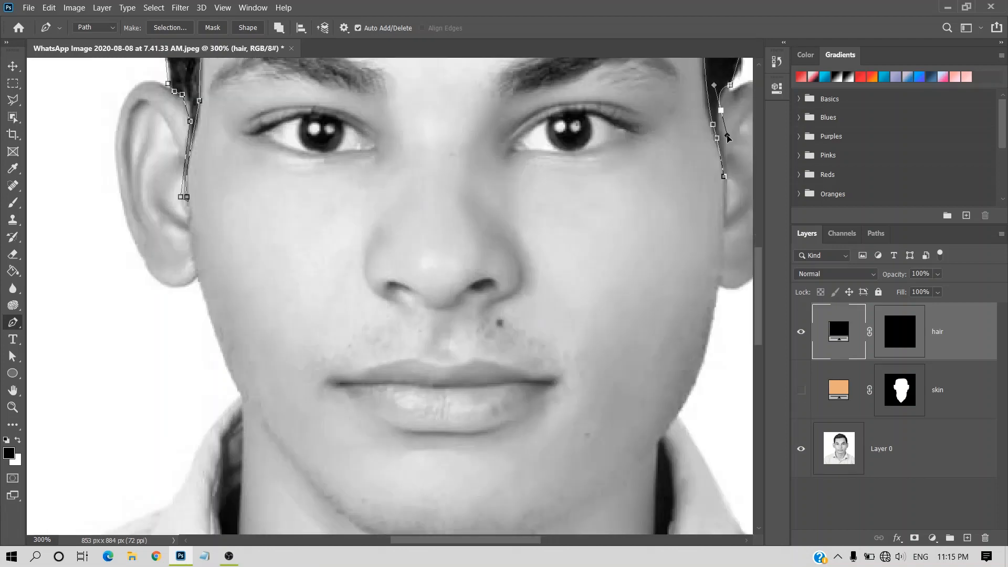
- Convert the hair path to a selection and fill it with white on the hair layer's mask
{"action": "key", "text": "ctrl+Return"}
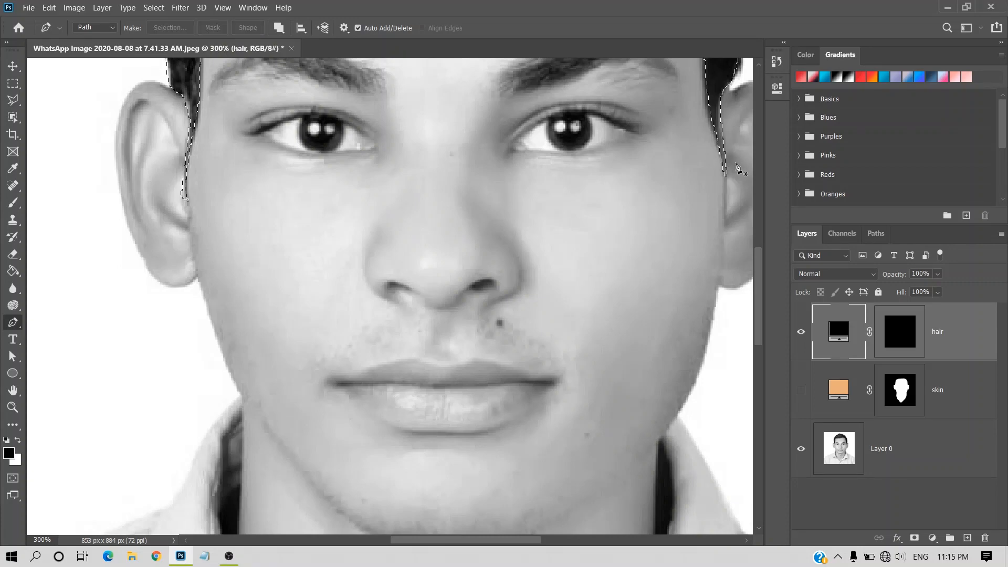
{"action": "key", "text": "ctrl+minus"}
{"action": "left_click", "coordinate": [900, 331]}
{"action": "key", "text": "x"}
{"action": "key", "text": "alt+BackSpace"}
{"action": "key", "text": "ctrl+d"}
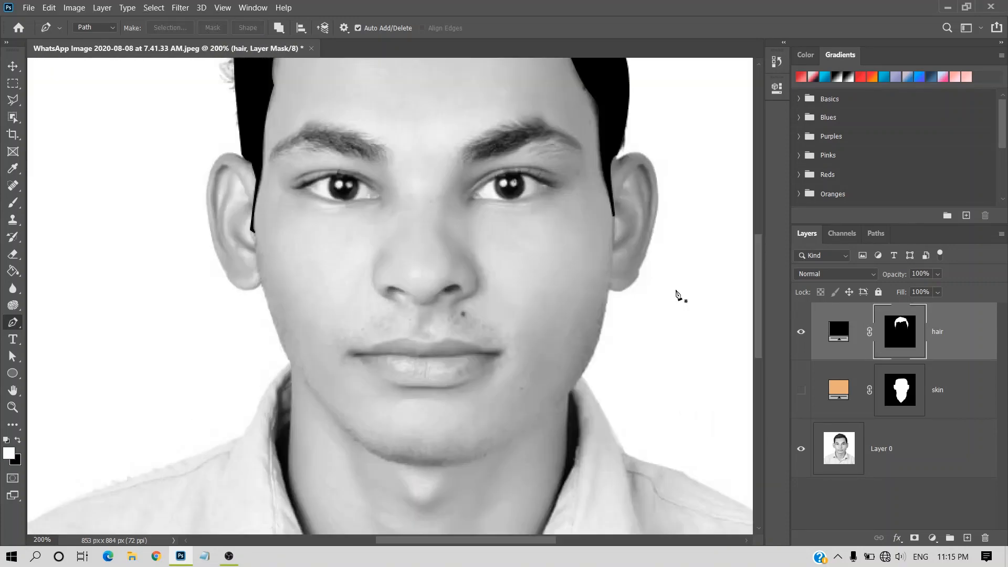
- Outline the eyebrow on the photo's right side with a closed Pen path and convert it to a selection
{"action": "right_click", "coordinate": [471, 184]}
{"action": "left_click", "coordinate": [461, 149]}
{"action": "left_click_drag", "start_coordinate": [532, 117], "coordinate": [494, 164]}
{"action": "left_click", "coordinate": [584, 150]}
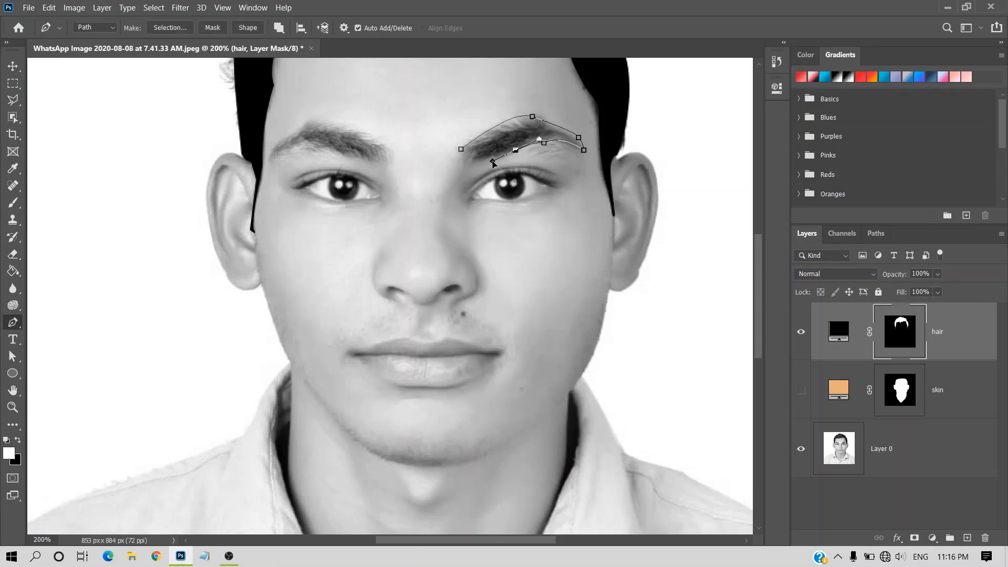
{"action": "left_click", "coordinate": [461, 150]}
{"action": "key", "text": "ctrl+Return"}
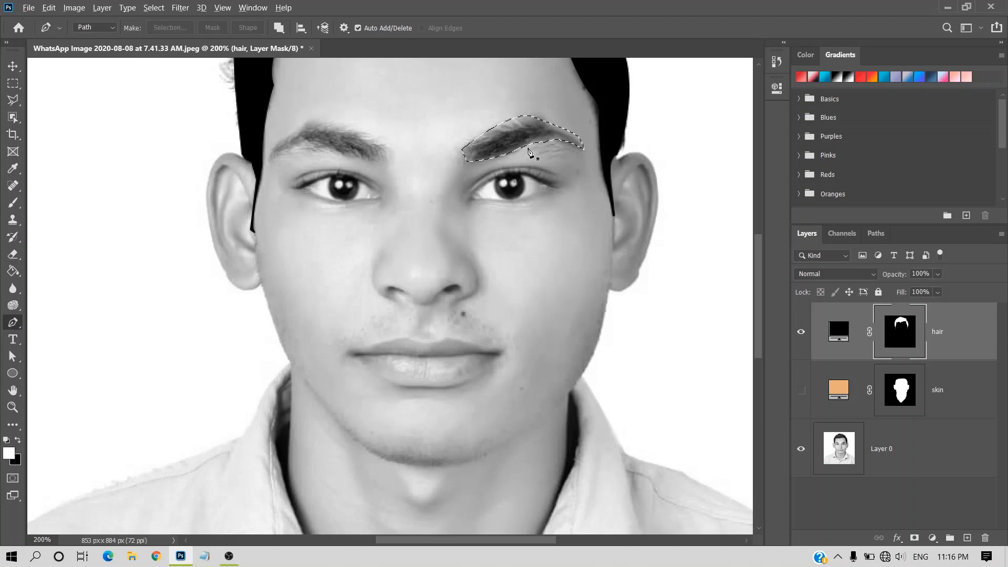
- Fill the selected eyebrow with white on the hair layer's mask, and outline and fill the eyebrow on the photo's left side likewise
{"action": "key", "text": "alt+BackSpace"}
{"action": "key", "text": "ctrl+d"}
{"action": "left_click", "coordinate": [388, 148]}
{"action": "left_click_drag", "start_coordinate": [309, 119], "coordinate": [323, 156]}
{"action": "left_click", "coordinate": [269, 153]}
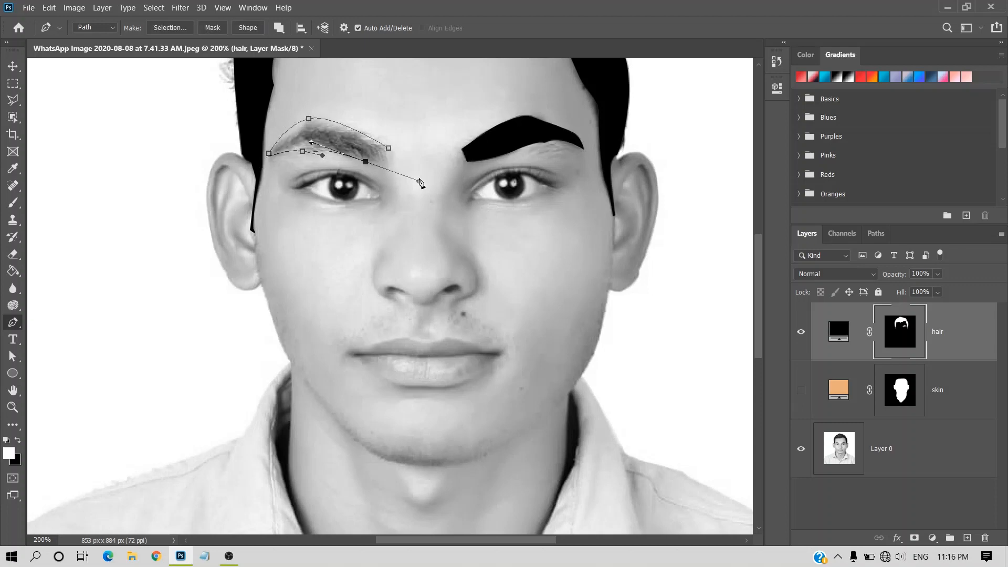
{"action": "left_click", "coordinate": [341, 153]}
{"action": "left_click_drag", "start_coordinate": [385, 164], "coordinate": [386, 168]}
{"action": "key", "text": "ctrl+Return"}
{"action": "key", "text": "alt+BackSpace"}
{"action": "key", "text": "ctrl+d"}
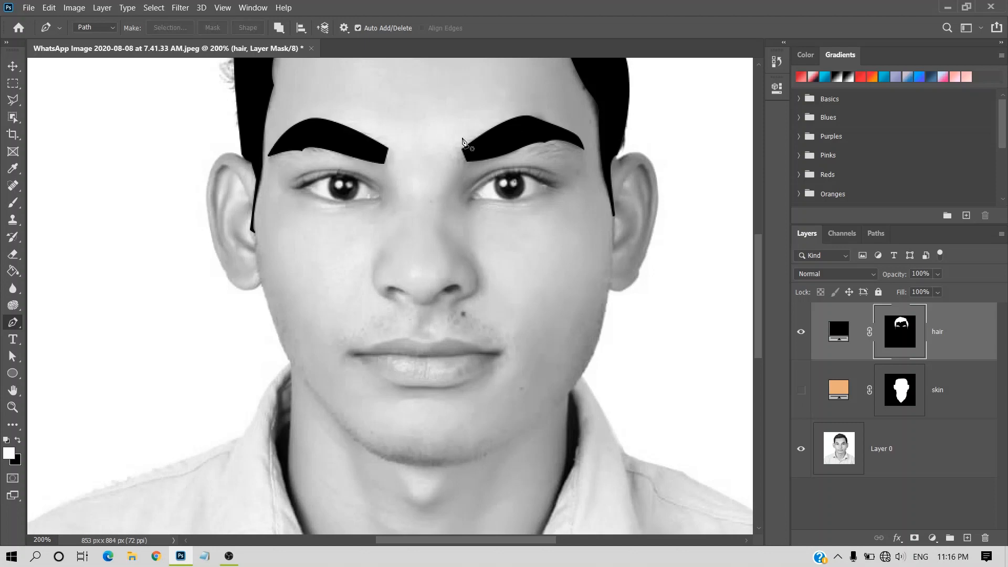
- Outline a thin curved upper-eyelid line on the photo's right side with the Pen tool and fill it on the hair layer's mask
{"action": "scroll", "coordinate": [533, 163], "scroll_direction": "up", "scroll_amount": 3, "text": "alt"}
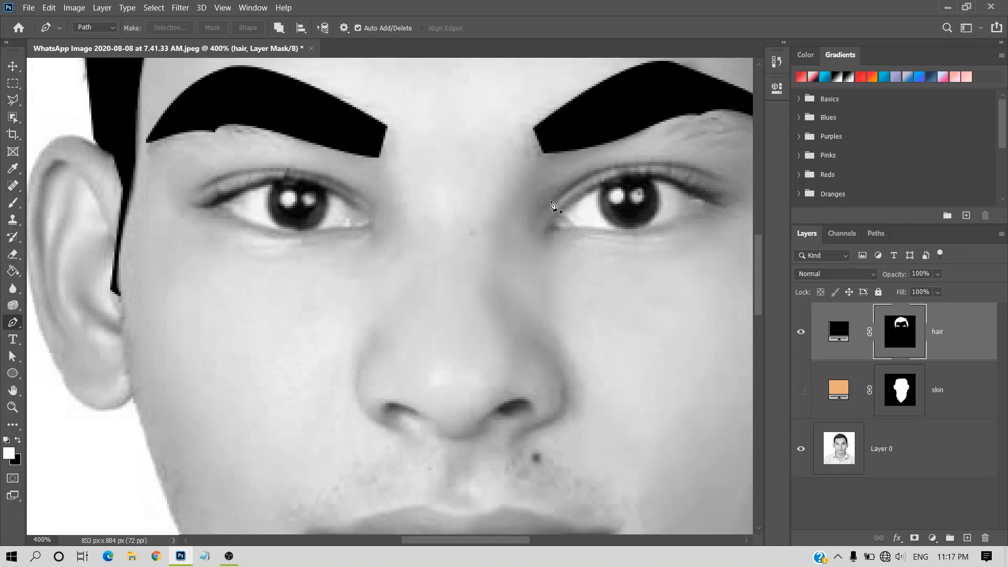
{"action": "left_click", "coordinate": [549, 201]}
{"action": "left_click_drag", "start_coordinate": [719, 175], "coordinate": [747, 228]}
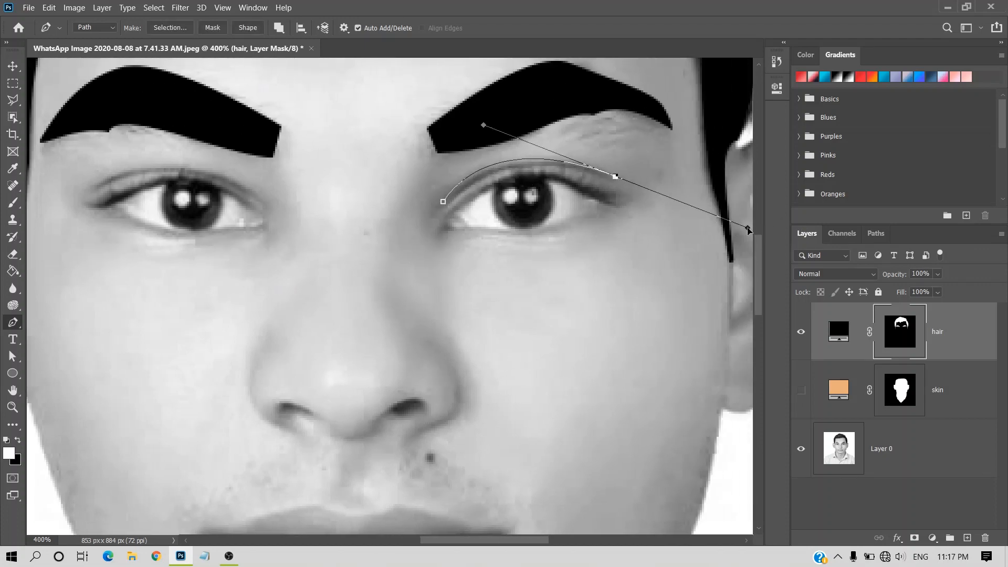
{"action": "left_click", "coordinate": [615, 177], "text": "alt"}
{"action": "left_click_drag", "start_coordinate": [444, 203], "coordinate": [392, 273]}
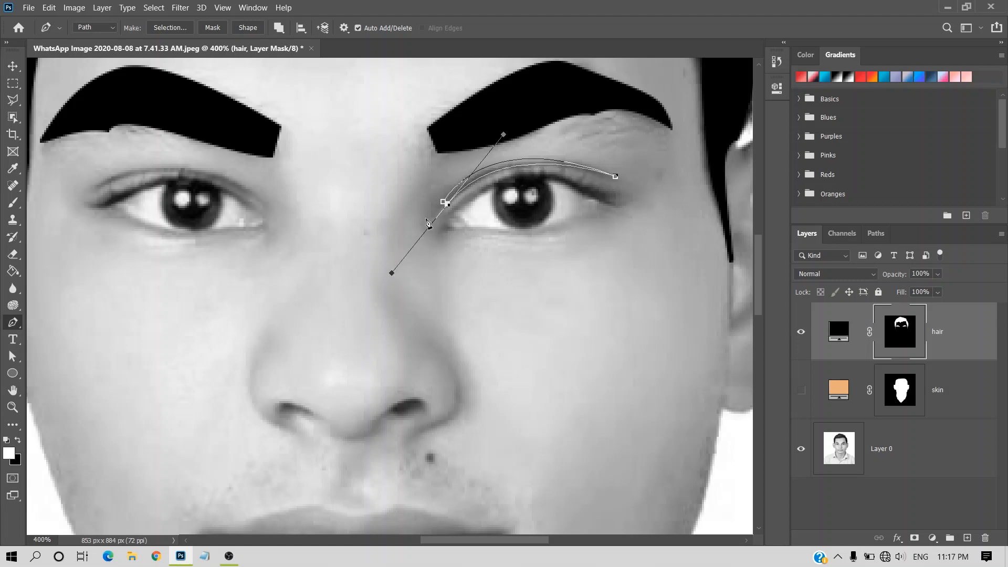
{"action": "key", "text": "ctrl+Return"}
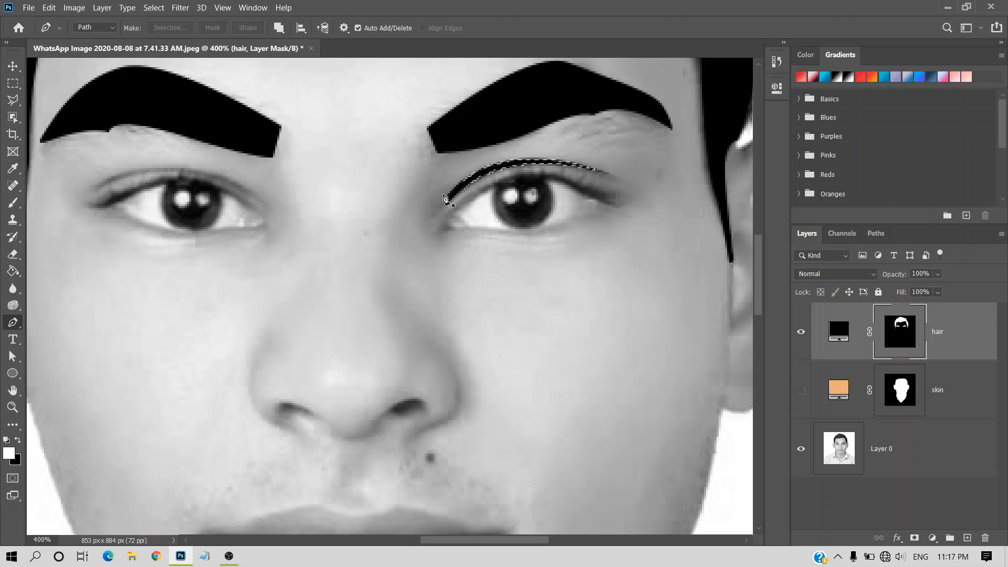
- Outline a matching thin upper-eyelid line above the eye on the photo's left side and convert it to a selection
{"action": "left_click", "coordinate": [259, 195]}
{"action": "left_click_drag", "start_coordinate": [93, 189], "coordinate": [40, 251]}
{"action": "left_click_drag", "start_coordinate": [295, 198], "coordinate": [377, 260]}
{"action": "key", "text": "ctrl+Return"}
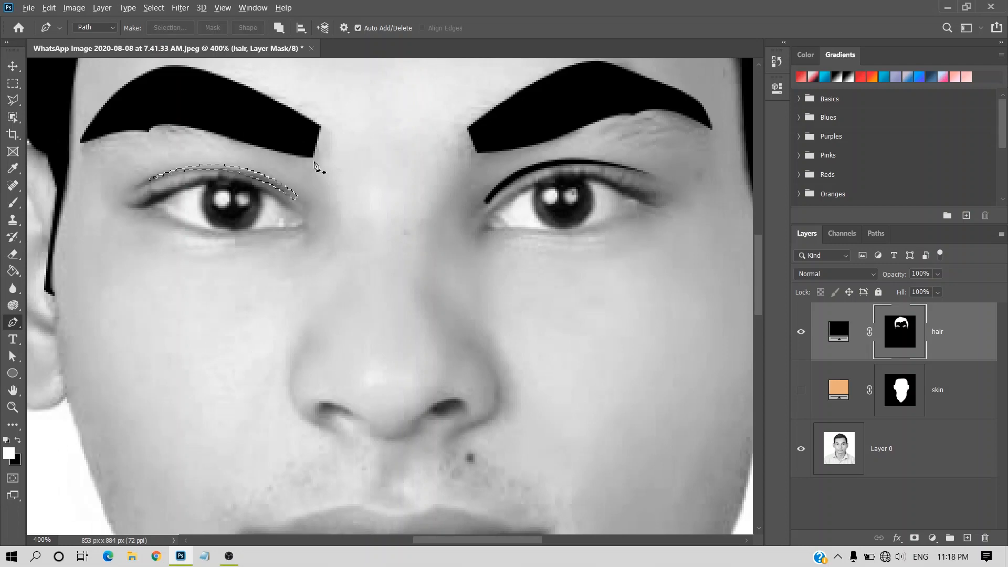
- Trace the iris on the photo's left side with a closed Pen path and fill it with white on the hair mask
{"action": "left_click", "coordinate": [206, 184]}
{"action": "mouse_move", "coordinate": [212, 225]}
{"action": "left_mouse_down"}
{"action": "mouse_move", "coordinate": [236, 231]}
{"action": "mouse_move", "coordinate": [261, 215]}
{"action": "left_mouse_up"}
{"action": "left_click", "coordinate": [262, 192]}
{"action": "left_click_drag", "start_coordinate": [205, 185], "coordinate": [213, 181]}
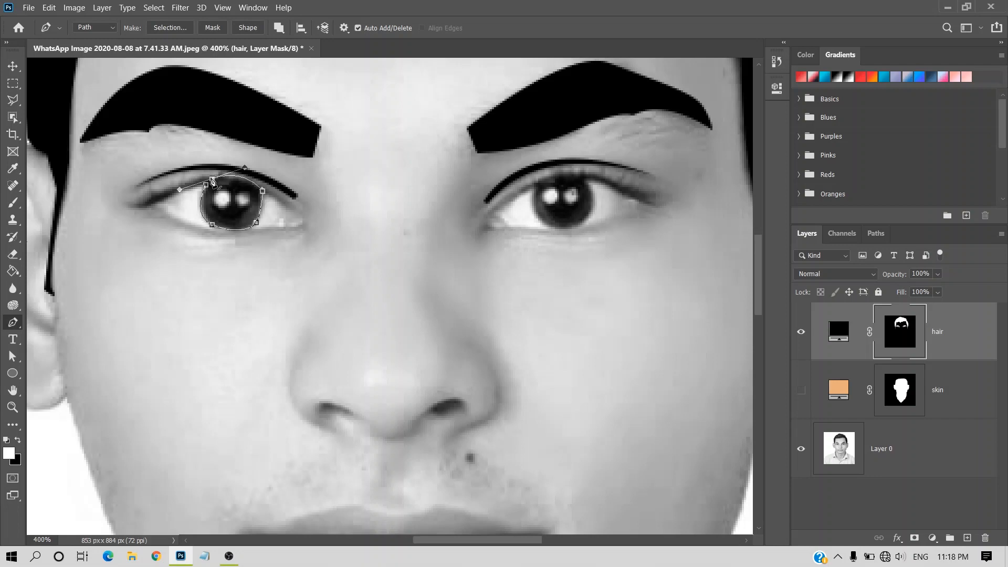
{"action": "key", "text": "ctrl+Return"}
{"action": "key", "text": "alt+BackSpace"}
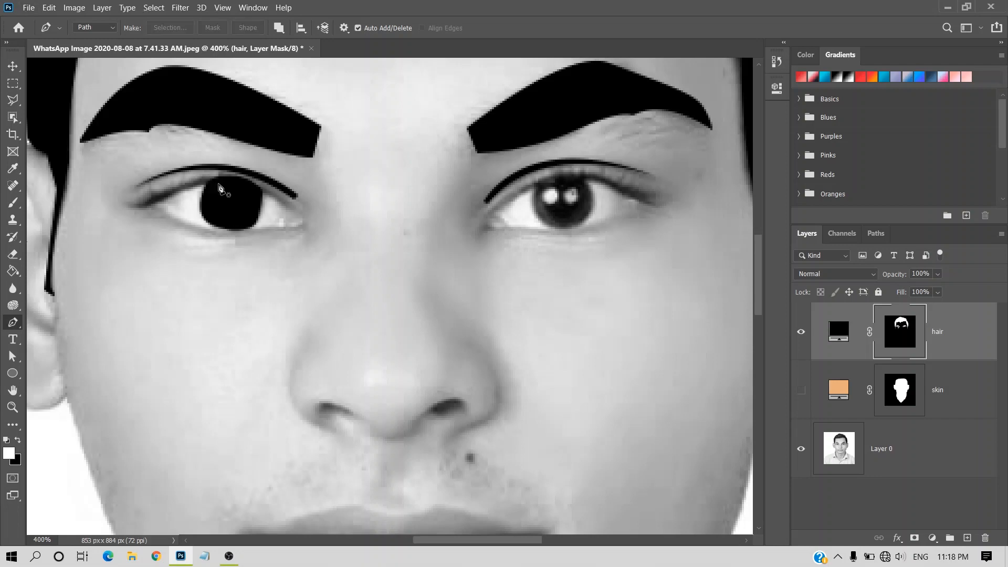
- Trace the iris on the photo's right side with a closed curved path and fill it on the hair mask
{"action": "left_click", "coordinate": [535, 183]}
{"action": "left_click_drag", "start_coordinate": [558, 229], "coordinate": [604, 239]}
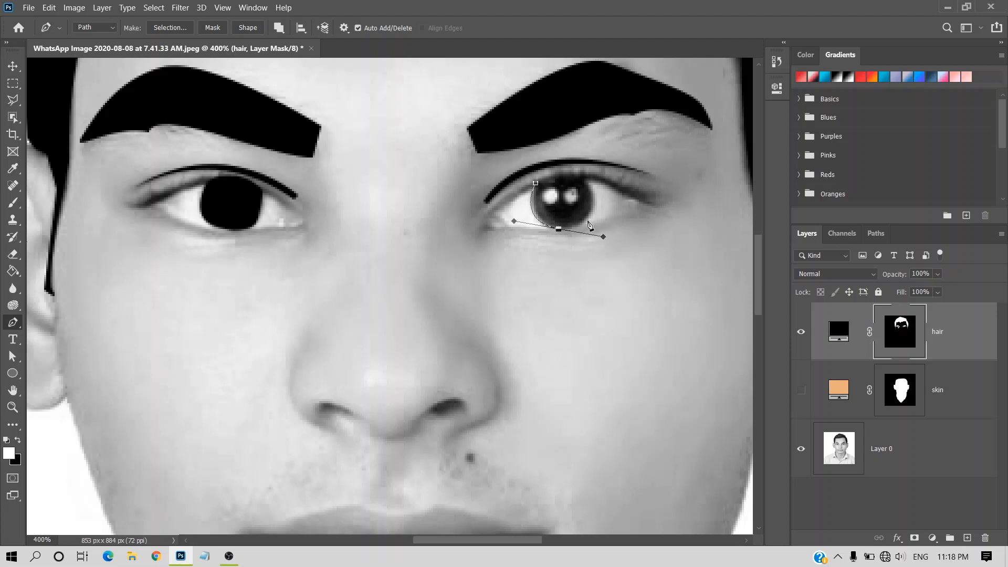
{"action": "left_click", "coordinate": [559, 230]}
{"action": "left_click_drag", "start_coordinate": [596, 204], "coordinate": [565, 168]}
{"action": "left_click", "coordinate": [535, 183]}
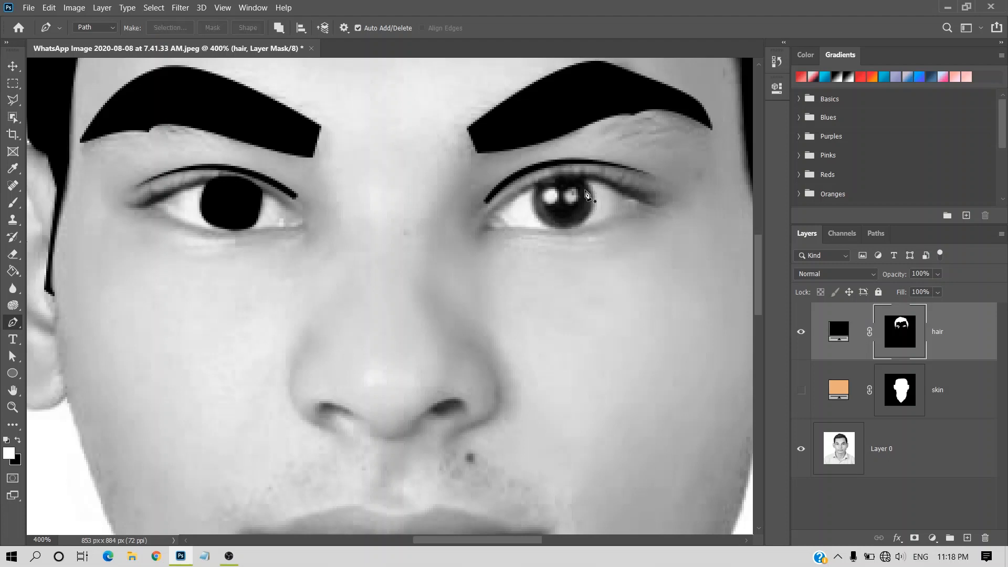
{"action": "key", "text": "ctrl+Return"}
{"action": "key", "text": "alt+BackSpace"}
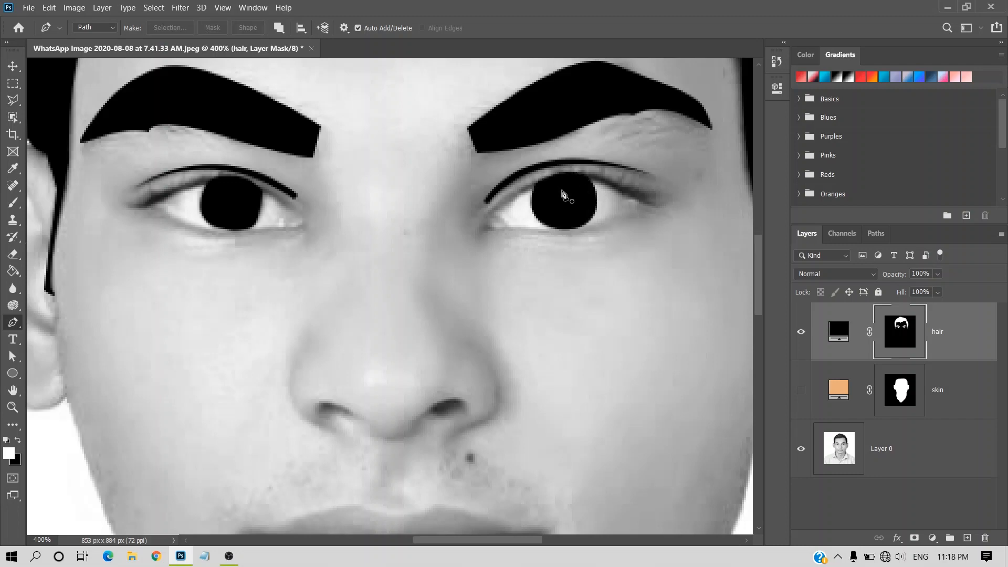
- Draw a taller hair shape above the crown with spiky strands on the photo's left side and fill it on the hair mask
{"action": "key", "text": "ctrl+minus"}
{"action": "key", "text": "ctrl+minus"}
{"action": "key", "text": "ctrl+minus"}
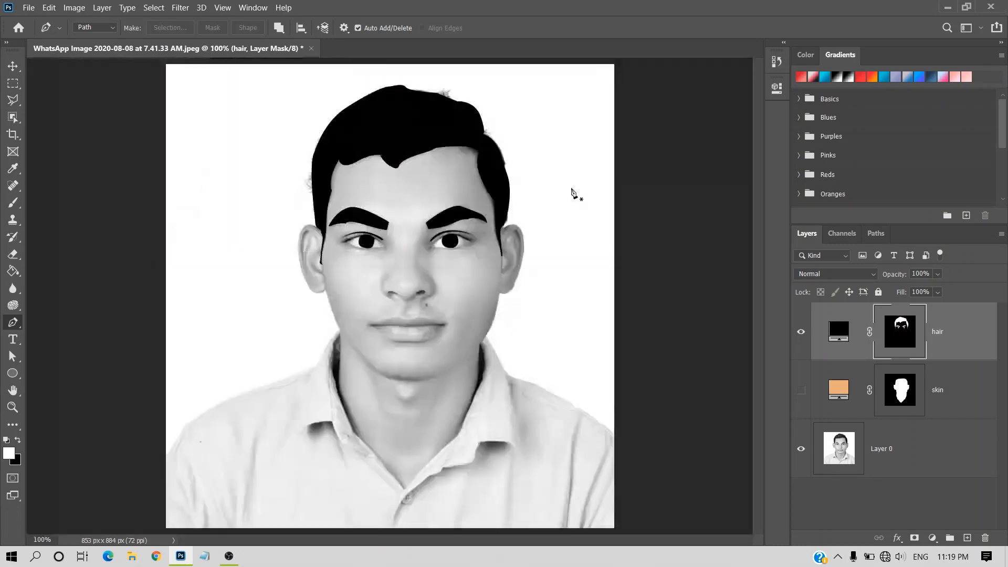
{"action": "left_click", "coordinate": [304, 89]}
{"action": "left_click_drag", "start_coordinate": [314, 153], "coordinate": [313, 186]}
{"action": "left_click", "coordinate": [426, 118]}
{"action": "left_click", "coordinate": [481, 120]}
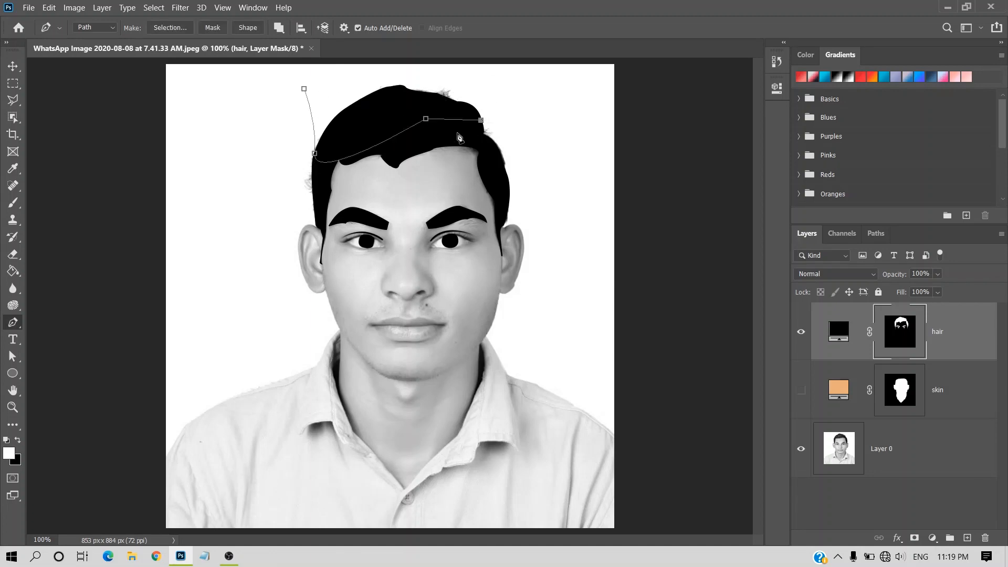
{"action": "left_click_drag", "start_coordinate": [452, 73], "coordinate": [324, 70]}
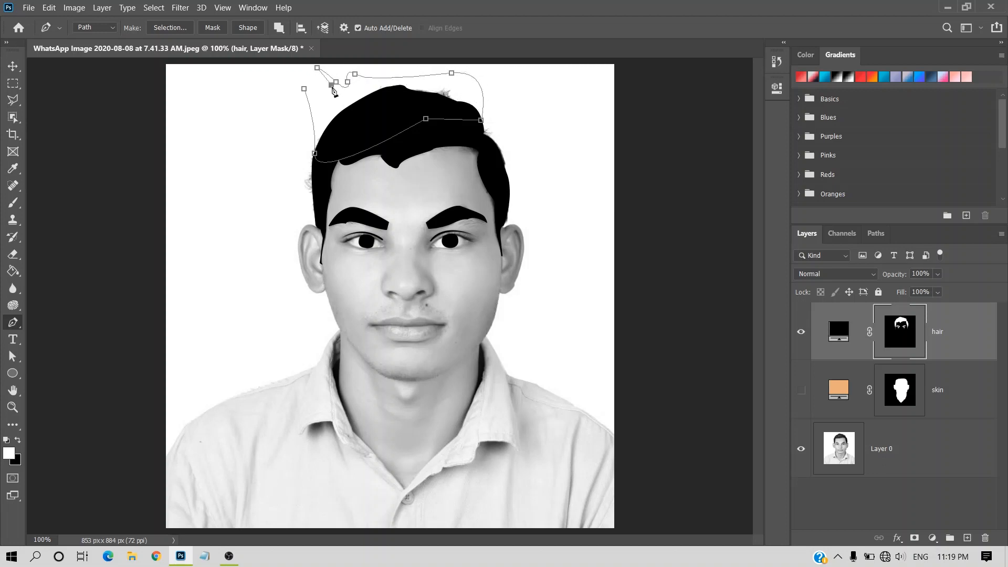
{"action": "key", "text": "ctrl+Return"}
{"action": "key", "text": "alt+BackSpace"}
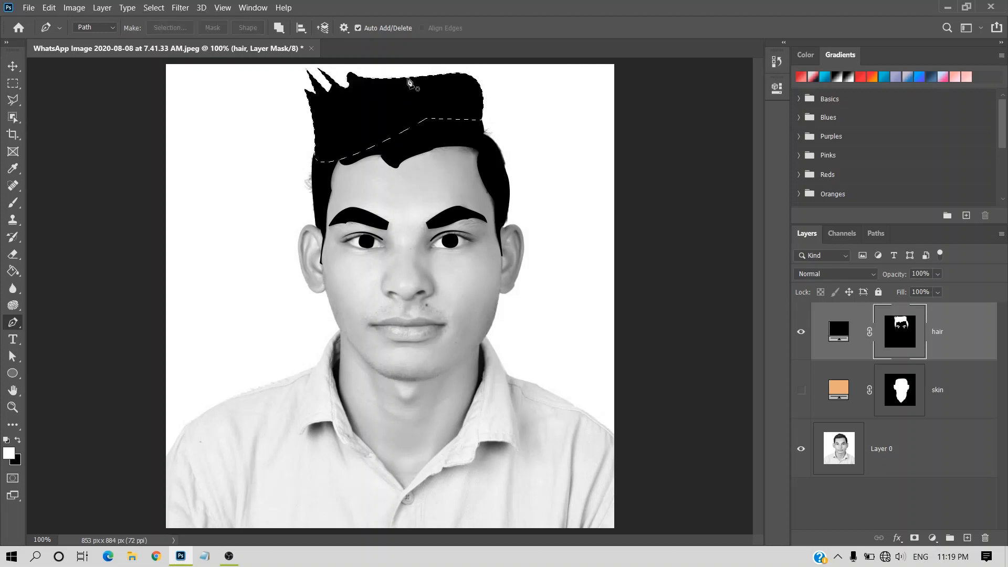
{"action": "key", "text": "ctrl+d"}
- Add a rounded lock of hair at the hairstyle's upper corner on the photo's right side and fill it on the mask
{"action": "left_click", "coordinate": [486, 135]}
{"action": "left_click_drag", "start_coordinate": [497, 83], "coordinate": [485, 70]}
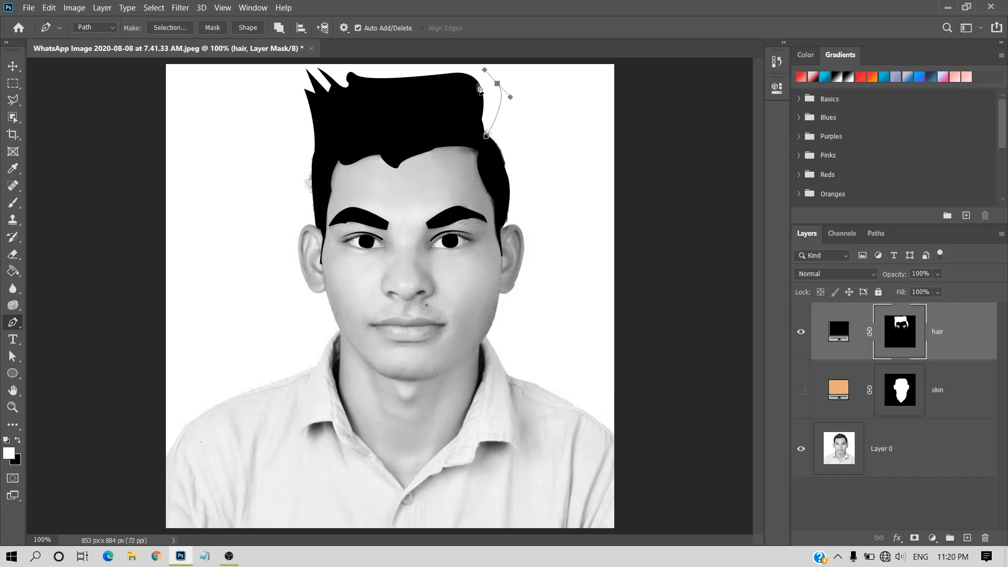
{"action": "key", "text": "ctrl+Return"}
{"action": "key", "text": "alt+BackSpace"}
{"action": "key", "text": "ctrl+d"}
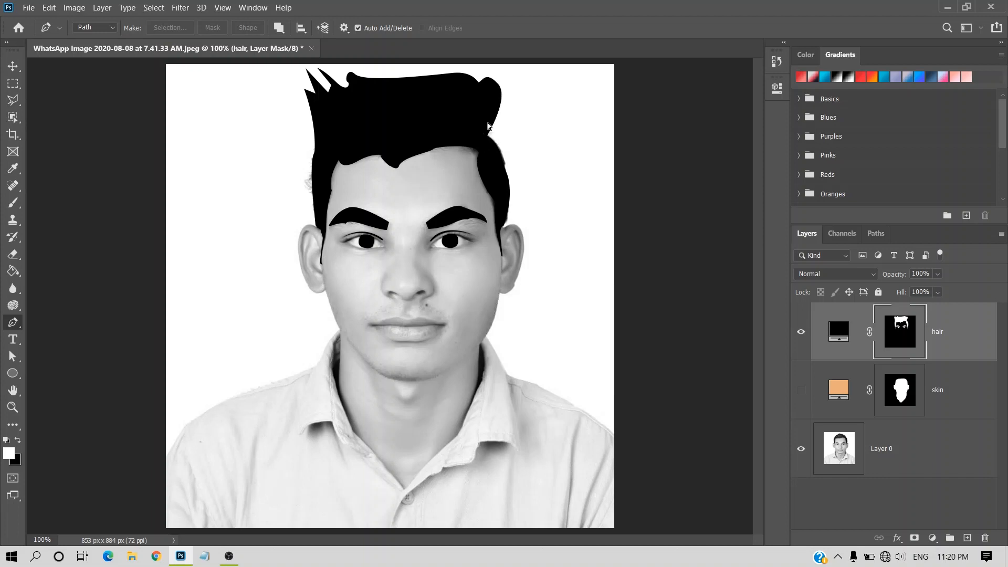
- Outline a strip that smooths the side hair on the photo's right, from the new lock towards the ear, and fill it
{"action": "left_click", "coordinate": [492, 119]}
{"action": "left_click_drag", "start_coordinate": [504, 221], "coordinate": [495, 240]}
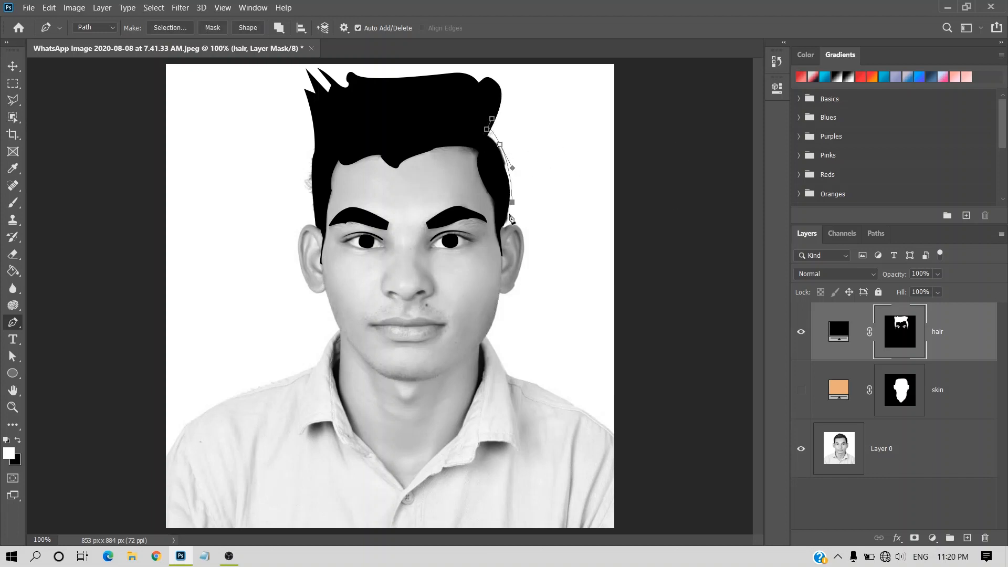
{"action": "left_click", "coordinate": [480, 142]}
{"action": "left_click", "coordinate": [492, 119]}
{"action": "key", "text": "ctrl+Return"}
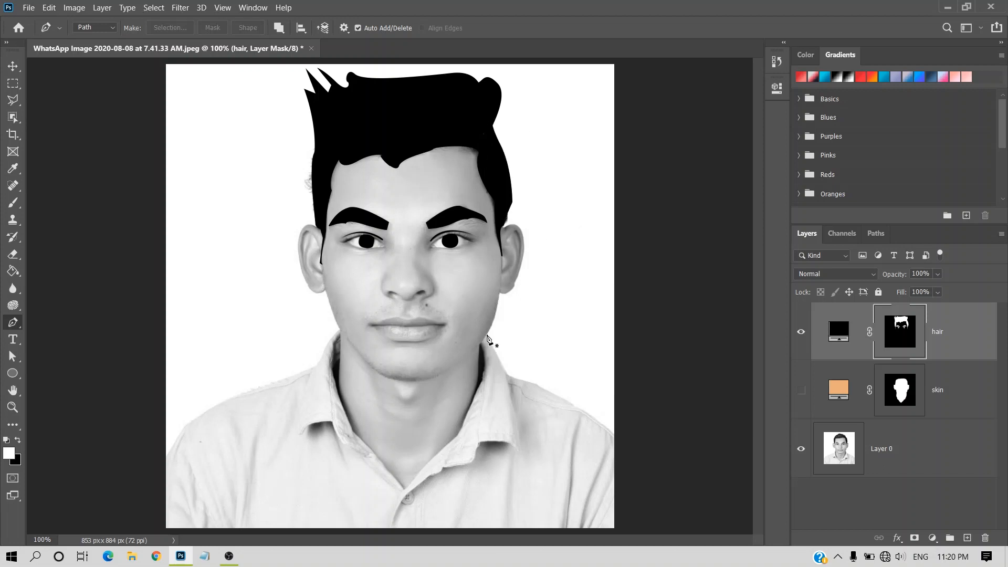
- Hide the hair layer and add a white Solid Color fill layer above it
{"action": "key", "text": "ctrl+plus"}
{"action": "scroll", "coordinate": [697, 351], "scroll_direction": "down", "scroll_amount": 2}
{"action": "left_click", "coordinate": [918, 502]}
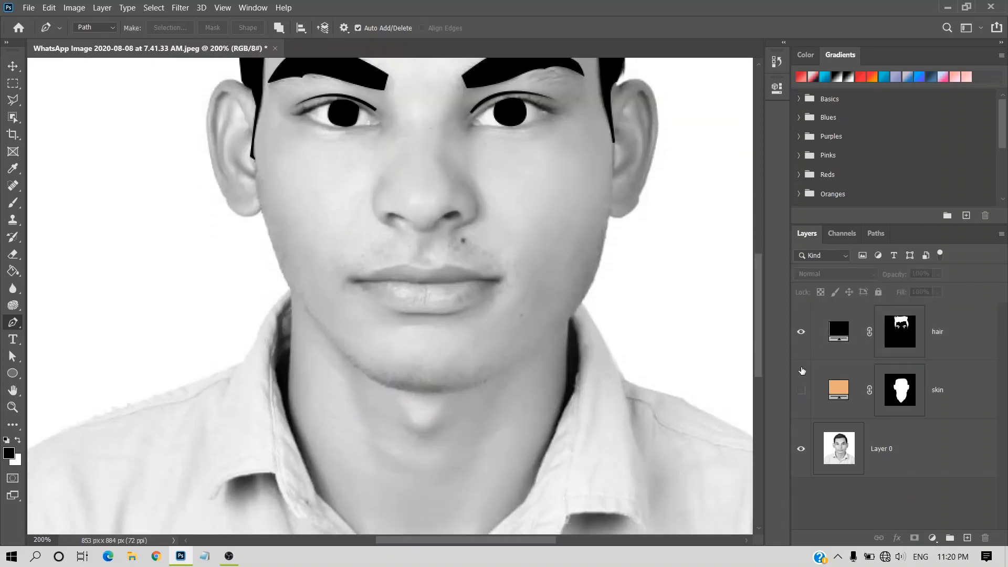
{"action": "left_click", "coordinate": [801, 331]}
{"action": "left_click", "coordinate": [933, 537]}
{"action": "left_click", "coordinate": [960, 310]}
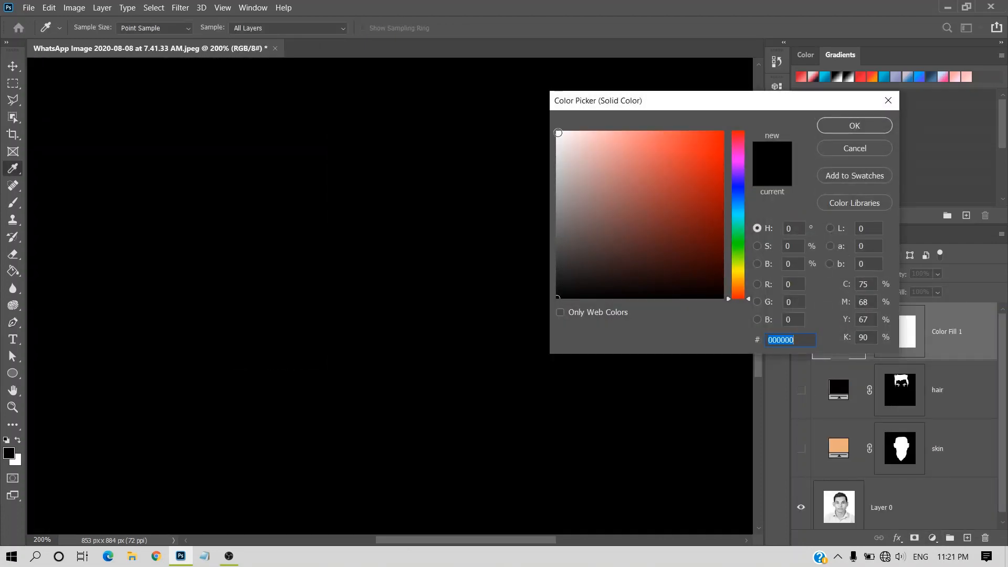
{"action": "left_click", "coordinate": [558, 133]}
{"action": "left_click", "coordinate": [875, 130]}
- Rename the new fill layer as eyes and invert its mask to hide the white fill
{"action": "double_click", "coordinate": [961, 330]}
{"action": "type", "text": "eys"}
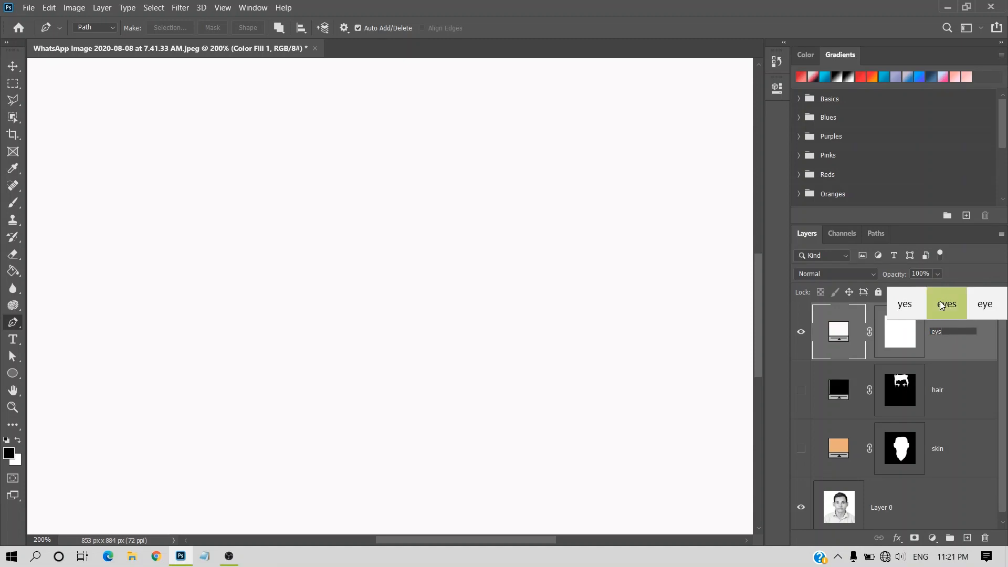
{"action": "left_click", "coordinate": [940, 306]}
{"action": "left_click", "coordinate": [893, 330]}
{"action": "key", "text": "ctrl+i"}
- Outline the eye opening on the photo's right side with a closed Pen path following the upper and lower lids
{"action": "key", "text": "ctrl+plus"}
{"action": "key", "text": "ctrl+plus"}
{"action": "scroll", "coordinate": [513, 151], "scroll_direction": "up", "scroll_amount": 3}
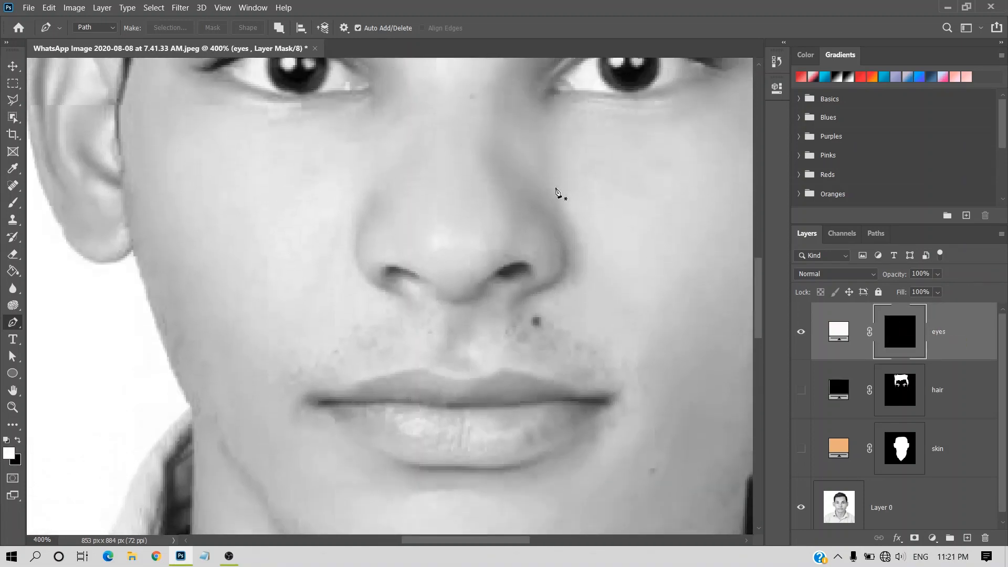
{"action": "scroll", "coordinate": [570, 177], "scroll_direction": "up", "scroll_amount": 4}
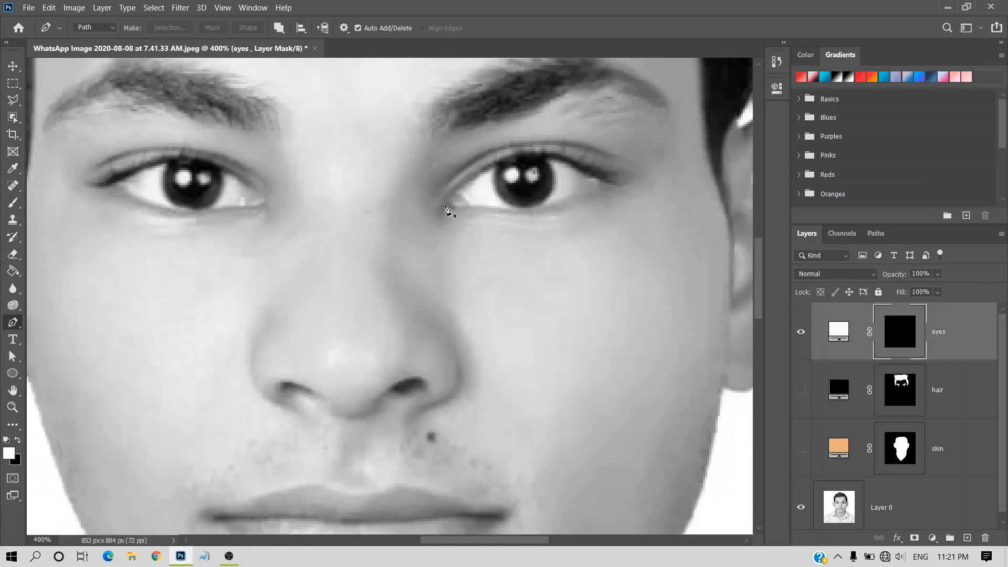
{"action": "left_click", "coordinate": [444, 206]}
{"action": "left_click_drag", "start_coordinate": [604, 179], "coordinate": [705, 250]}
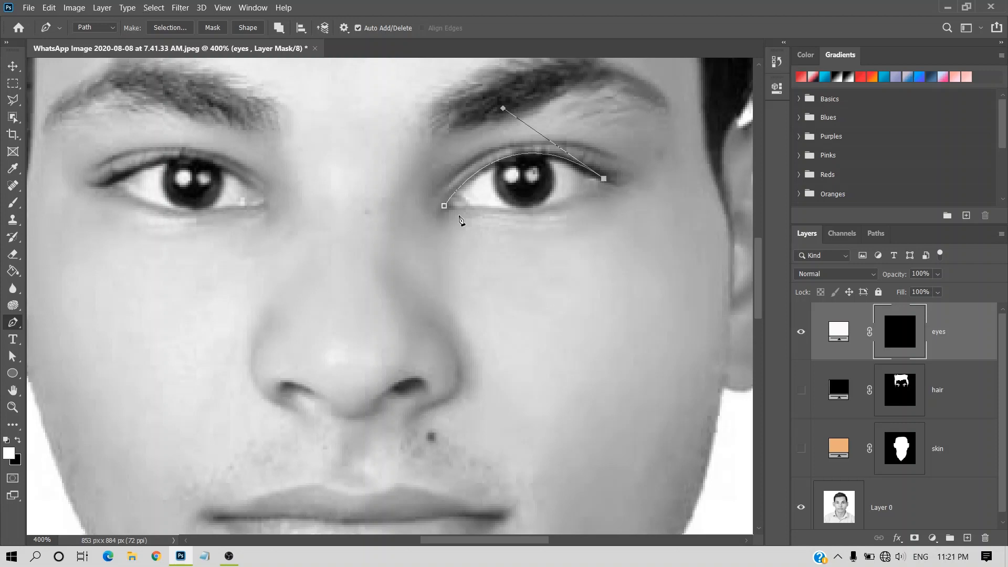
{"action": "left_click_drag", "start_coordinate": [444, 206], "coordinate": [363, 198]}
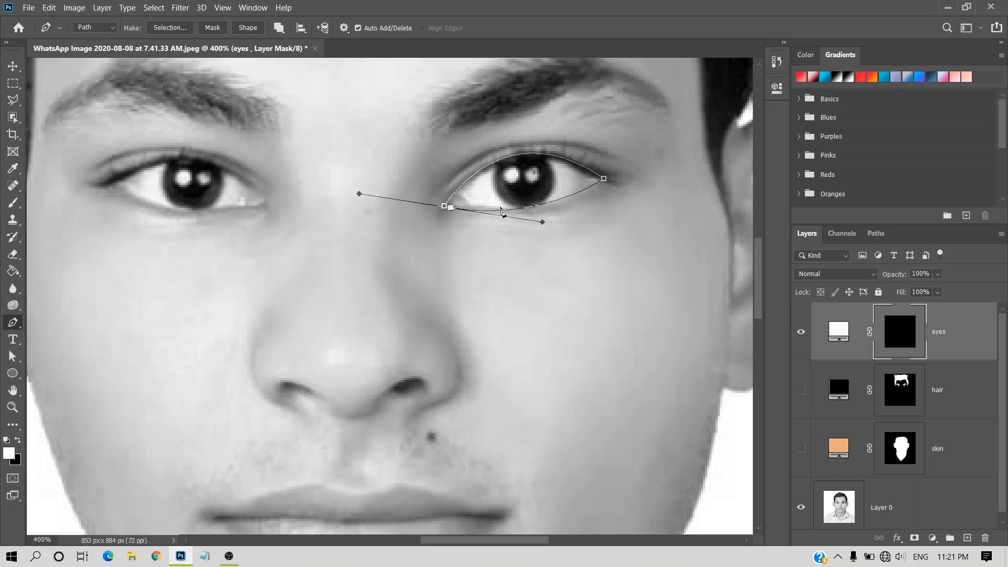
{"action": "key", "text": "ctrl+z"}
{"action": "left_click_drag", "start_coordinate": [555, 201], "coordinate": [542, 208]}
{"action": "left_click_drag", "start_coordinate": [444, 206], "coordinate": [376, 199]}
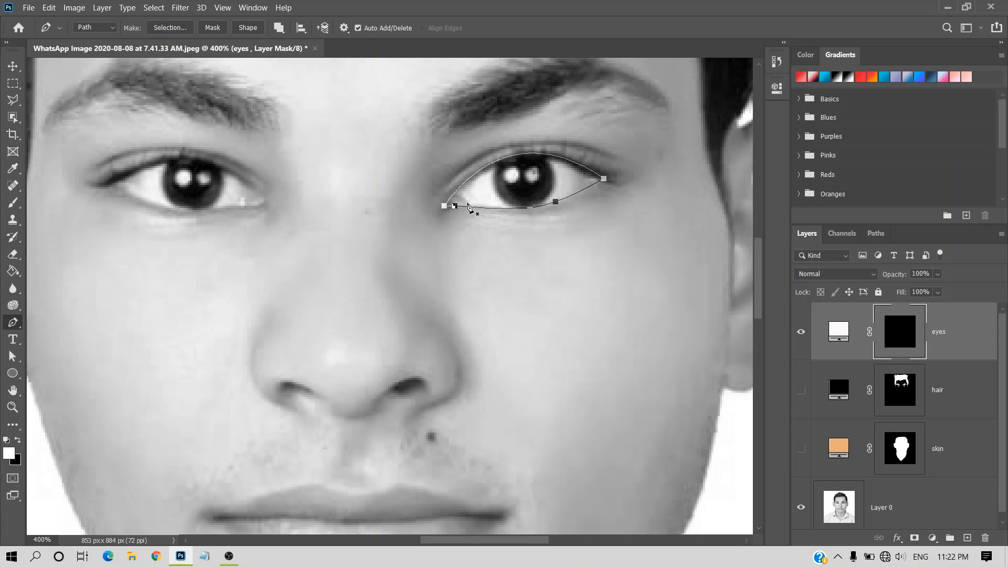
- Convert the eye path to a selection, fill it with white on the eyes layer's mask and deselect
{"action": "key", "text": "ctrl+Return"}
{"action": "key", "text": "alt+BackSpace"}
{"action": "key", "text": "ctrl+d"}
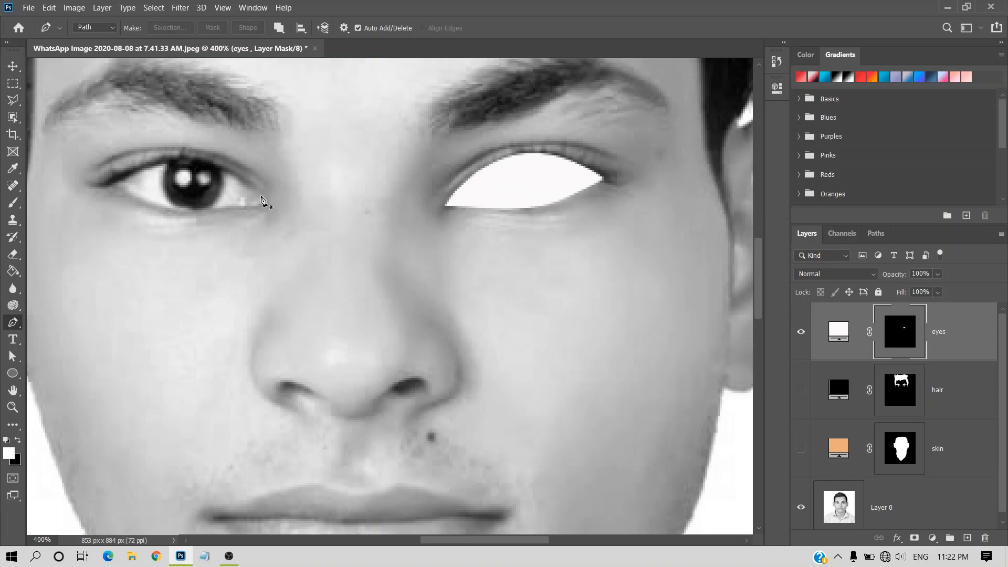
- Outline the eye opening on the photo's left side with a closed path and fill it with white on the eyes mask
{"action": "left_click", "coordinate": [262, 200]}
{"action": "left_click_drag", "start_coordinate": [100, 186], "coordinate": [37, 246]}
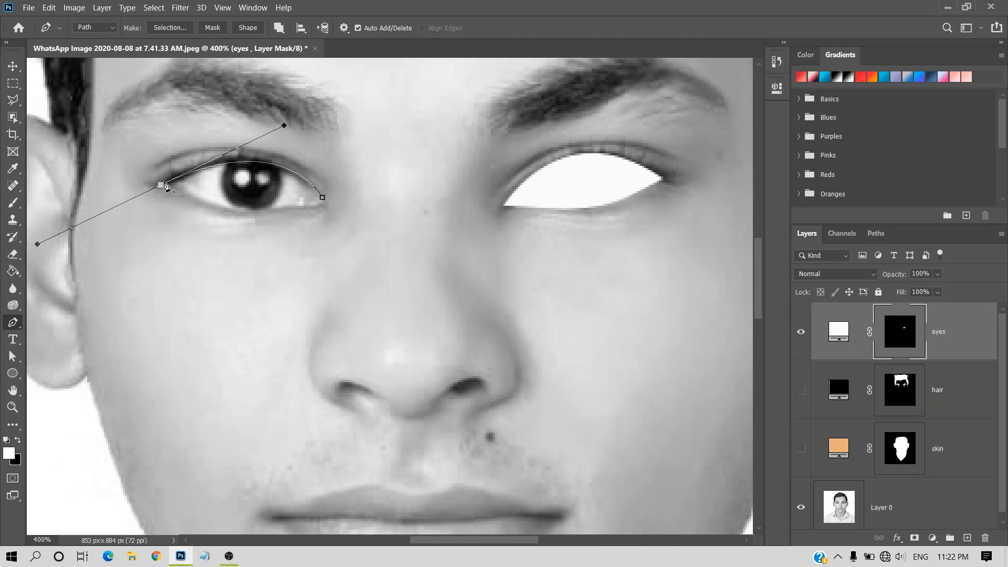
{"action": "left_click", "coordinate": [160, 185], "text": "alt"}
{"action": "left_click_drag", "start_coordinate": [274, 208], "coordinate": [317, 196]}
{"action": "left_click", "coordinate": [318, 204]}
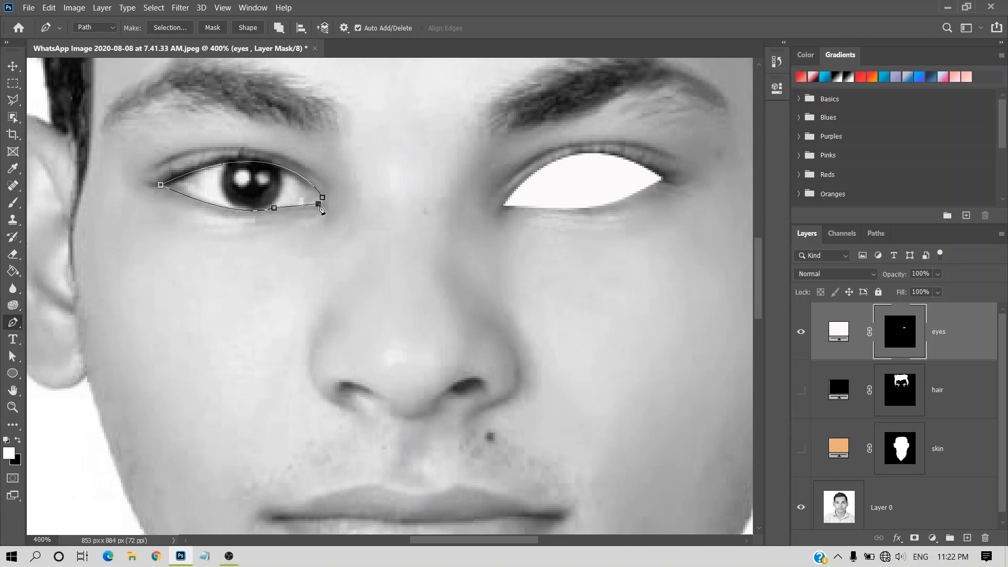
{"action": "key", "text": "ctrl+Return"}
{"action": "key", "text": "alt+BackSpace"}
{"action": "key", "text": "ctrl+d"}
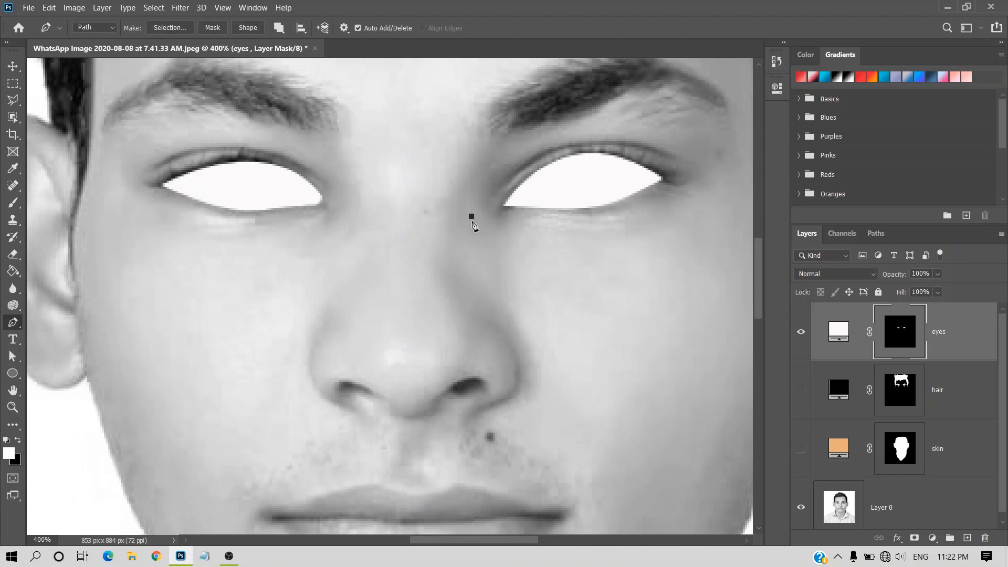
- Outline the shirt collar flap on the photo's left side with a closed Pen path down to the top button
{"action": "key", "text": "ctrl+minus"}
{"action": "key", "text": "ctrl+minus"}
{"action": "key", "text": "ctrl+minus"}
{"action": "key", "text": "ctrl+plus"}
{"action": "key", "text": "ctrl+plus"}
{"action": "key", "text": "ctrl+minus"}
{"action": "scroll", "coordinate": [653, 295], "scroll_direction": "down", "scroll_amount": 3}
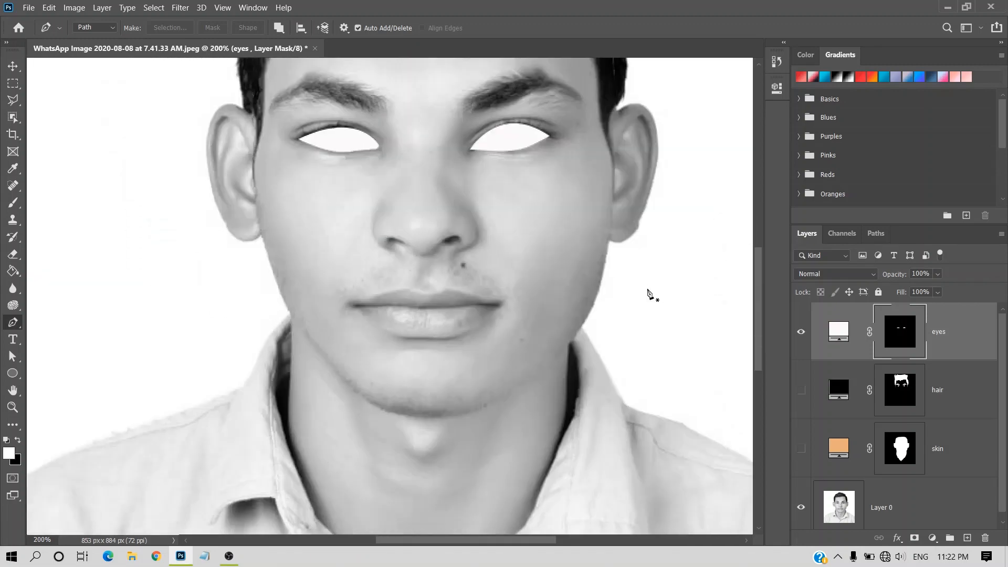
{"action": "scroll", "coordinate": [682, 294], "scroll_direction": "down", "scroll_amount": 3}
{"action": "left_click", "coordinate": [290, 122]}
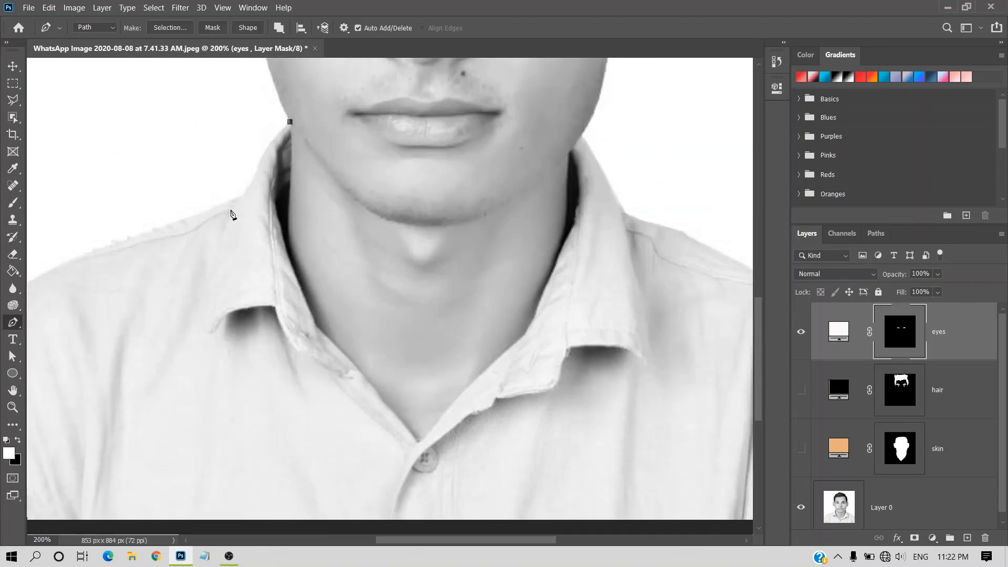
{"action": "left_click_drag", "start_coordinate": [231, 213], "coordinate": [214, 334]}
{"action": "left_click_drag", "start_coordinate": [275, 308], "coordinate": [330, 317]}
{"action": "left_click_drag", "start_coordinate": [326, 370], "coordinate": [364, 379]}
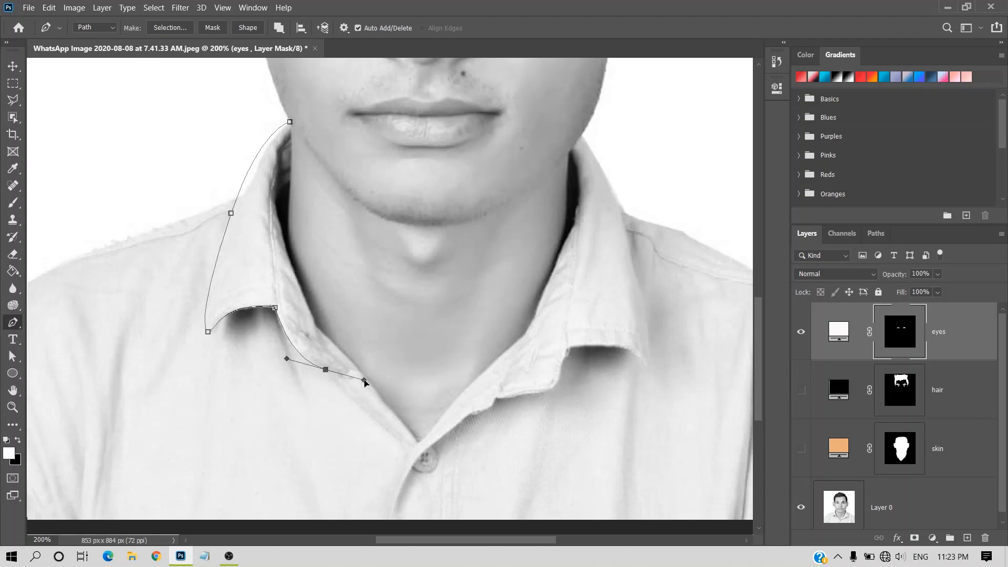
{"action": "left_click", "coordinate": [412, 449]}
{"action": "left_click", "coordinate": [308, 327]}
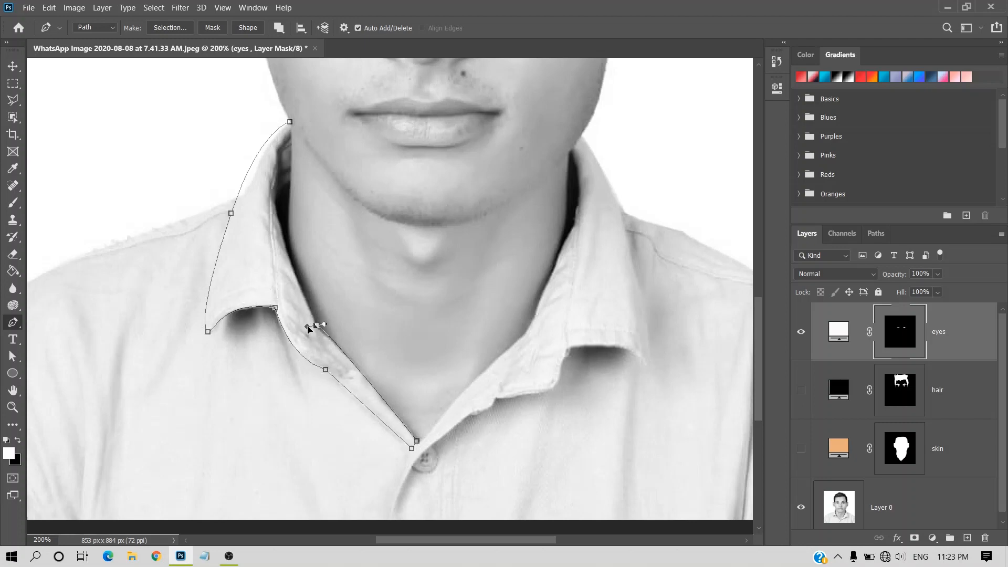
{"action": "left_click", "coordinate": [274, 199]}
{"action": "left_click", "coordinate": [285, 144]}
{"action": "left_click", "coordinate": [290, 123]}
- Convert the collar path to a selection, fill it with white on the eyes layer's mask and deselect
{"action": "key", "text": "ctrl+Return"}
{"action": "key", "text": "alt+BackSpace"}
{"action": "key", "text": "ctrl+d"}
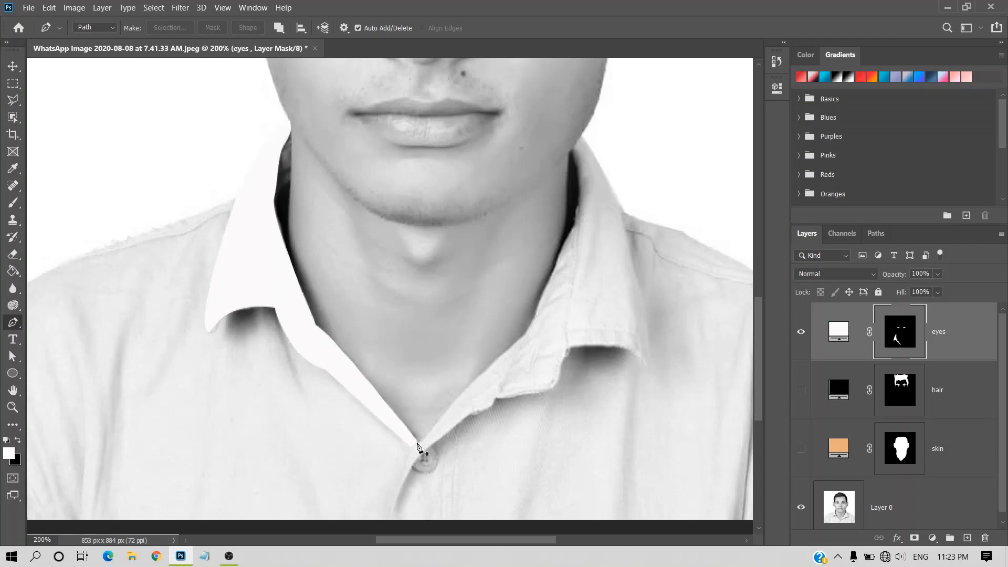
- Outline the collar flap on the photo's right side with a closed Pen path starting and ending above the top button
{"action": "left_click", "coordinate": [417, 443]}
{"action": "left_click_drag", "start_coordinate": [524, 334], "coordinate": [541, 332]}
{"action": "left_click", "coordinate": [524, 335], "text": "alt"}
{"action": "left_click_drag", "start_coordinate": [574, 228], "coordinate": [578, 225]}
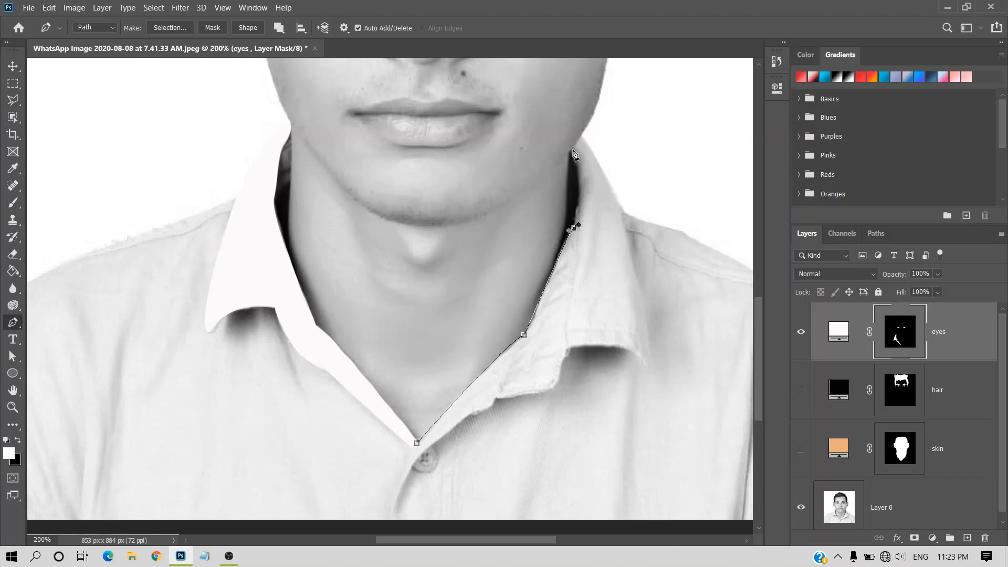
{"action": "left_click_drag", "start_coordinate": [573, 150], "coordinate": [561, 130]}
{"action": "left_click", "coordinate": [573, 151], "text": "alt"}
{"action": "left_click_drag", "start_coordinate": [651, 361], "coordinate": [666, 517]}
{"action": "left_click", "coordinate": [650, 332], "text": "alt"}
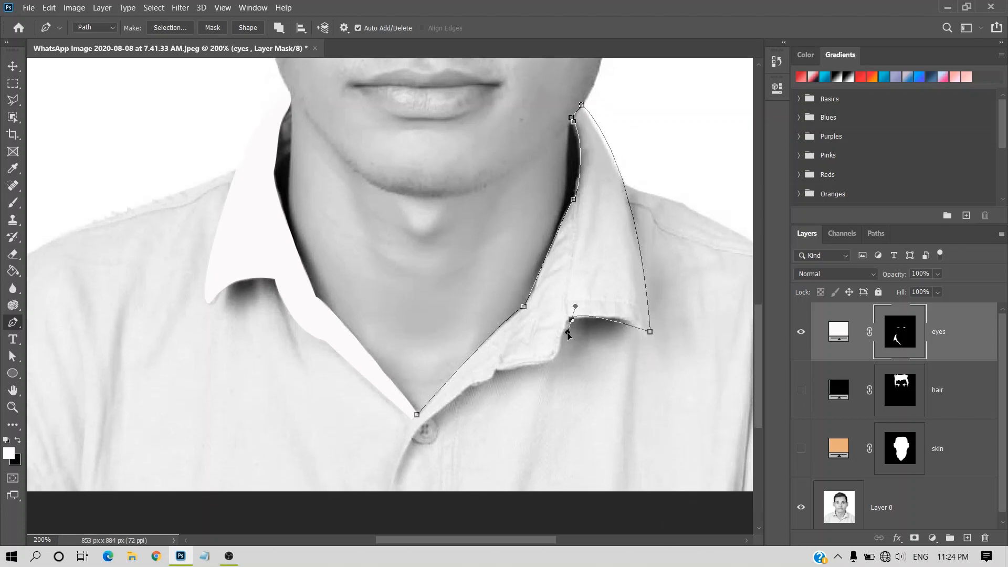
{"action": "left_click_drag", "start_coordinate": [571, 319], "coordinate": [551, 360]}
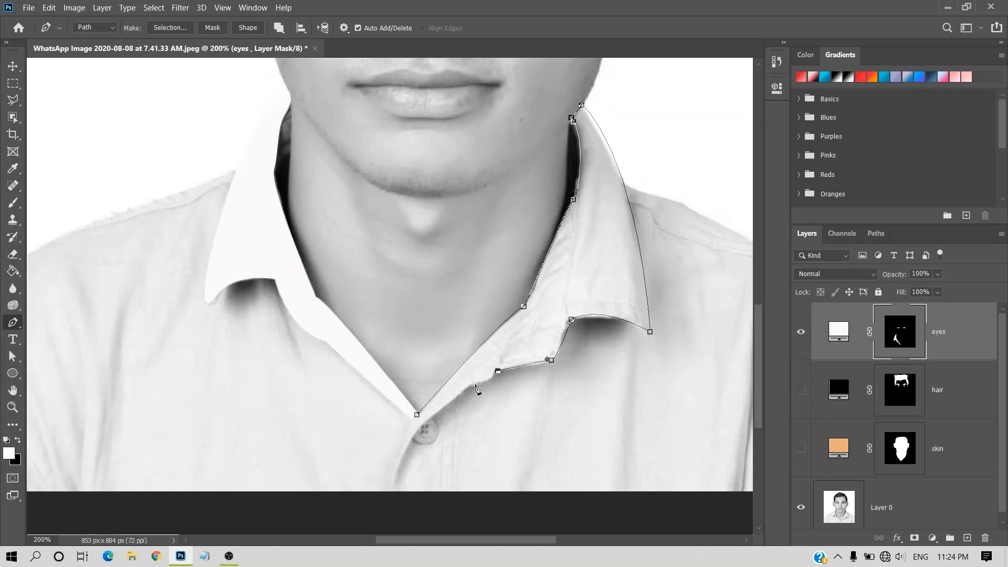
{"action": "left_click", "coordinate": [417, 415]}
- Turn the second collar path into a selection, fill it with white on the eyes mask and deselect
{"action": "key", "text": "ctrl+Return"}
{"action": "key", "text": "alt+BackSpace"}
{"action": "key", "text": "ctrl+d"}
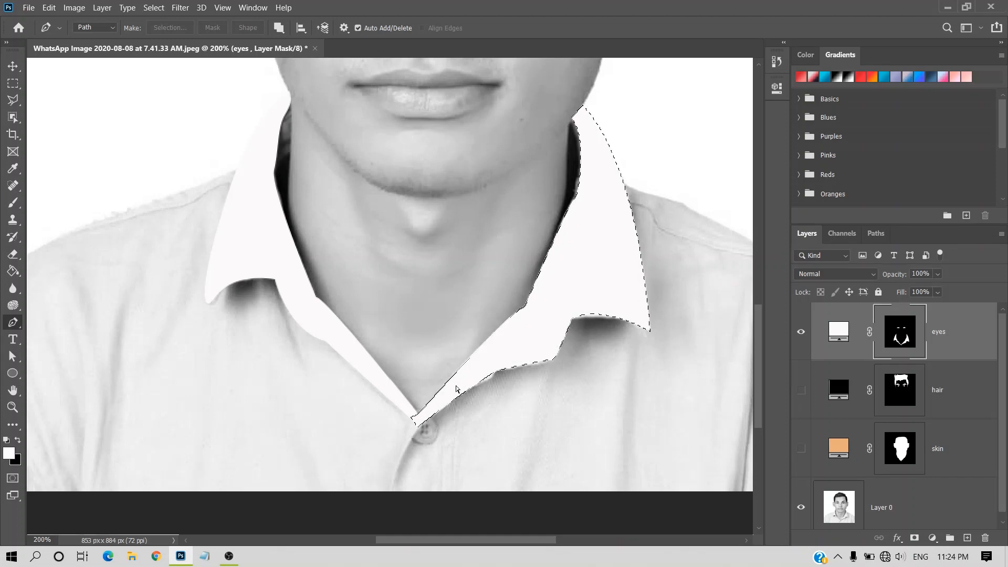
- Show the skin, hair and eyes layers together to check the artwork, and hide all three again
{"action": "left_click", "coordinate": [800, 332]}
{"action": "scroll", "coordinate": [569, 198], "scroll_direction": "down", "scroll_amount": 2}
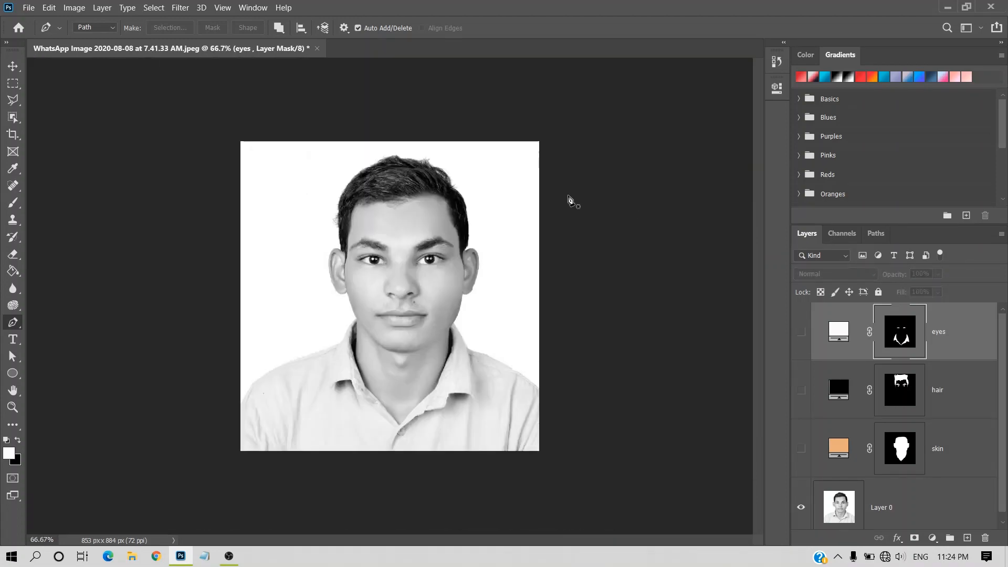
{"action": "scroll", "coordinate": [570, 198], "scroll_direction": "up", "scroll_amount": 1}
{"action": "left_click", "coordinate": [801, 448]}
{"action": "left_click", "coordinate": [801, 390]}
{"action": "left_click", "coordinate": [801, 331]}
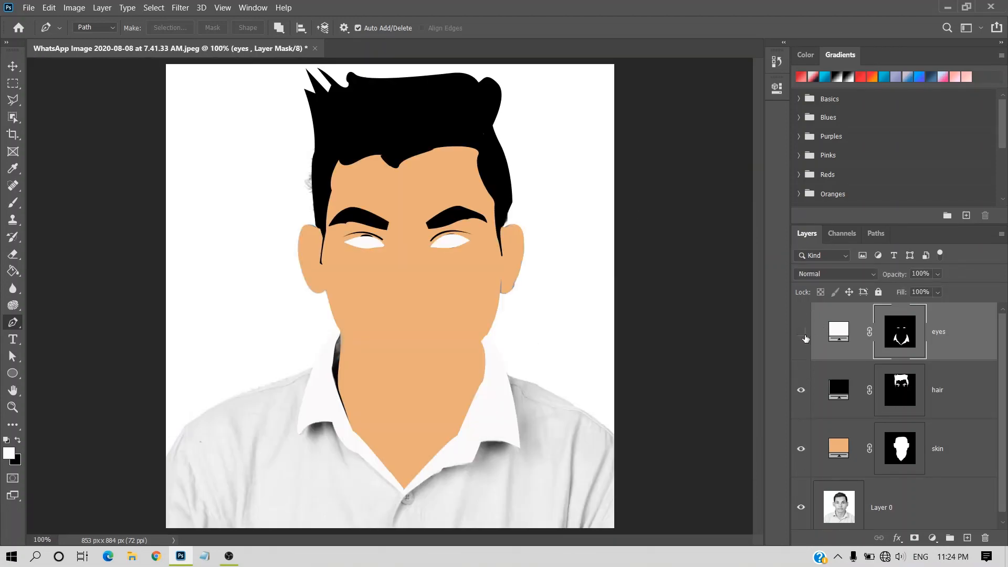
{"action": "left_click_drag", "start_coordinate": [805, 339], "coordinate": [802, 483]}
- Add a dark brown (#473827) solid color layer above the eyes layer and invert its mask to hide the fill
{"action": "left_click", "coordinate": [932, 539]}
{"action": "left_click", "coordinate": [951, 312]}
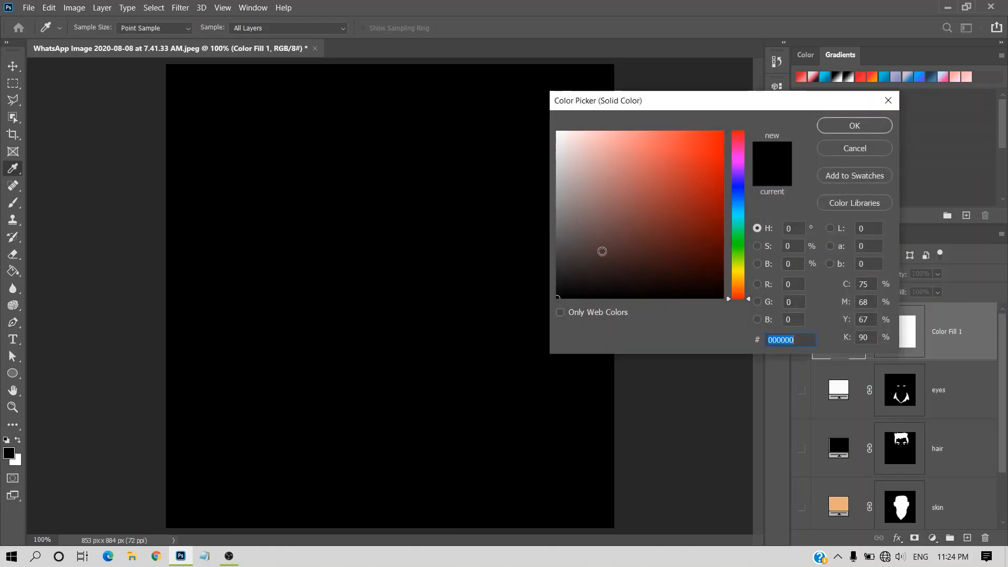
{"action": "left_click", "coordinate": [607, 250]}
{"action": "left_click", "coordinate": [622, 262]}
{"action": "left_click", "coordinate": [738, 280]}
{"action": "left_click", "coordinate": [739, 284]}
{"action": "left_click", "coordinate": [687, 184]}
{"action": "left_click", "coordinate": [655, 214]}
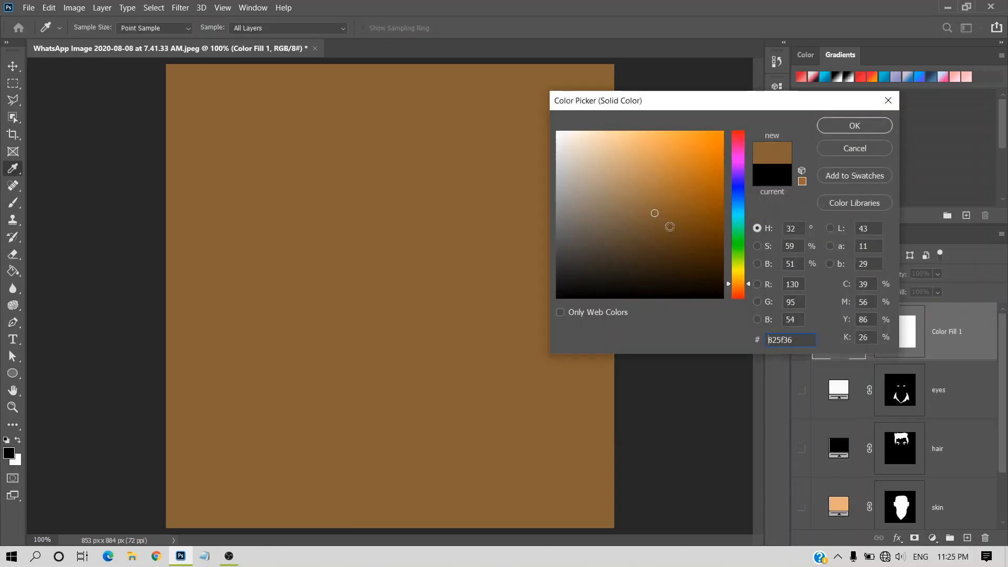
{"action": "left_click", "coordinate": [671, 196]}
{"action": "left_click", "coordinate": [692, 264]}
{"action": "left_click", "coordinate": [602, 265]}
{"action": "left_click", "coordinate": [601, 253]}
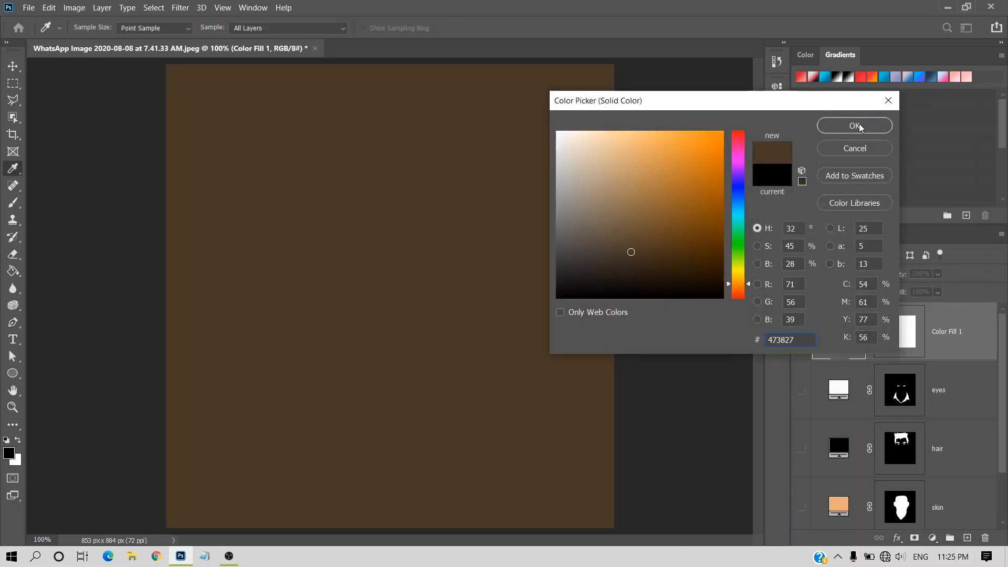
{"action": "left_click", "coordinate": [856, 125]}
{"action": "key", "text": "ctrl+i"}
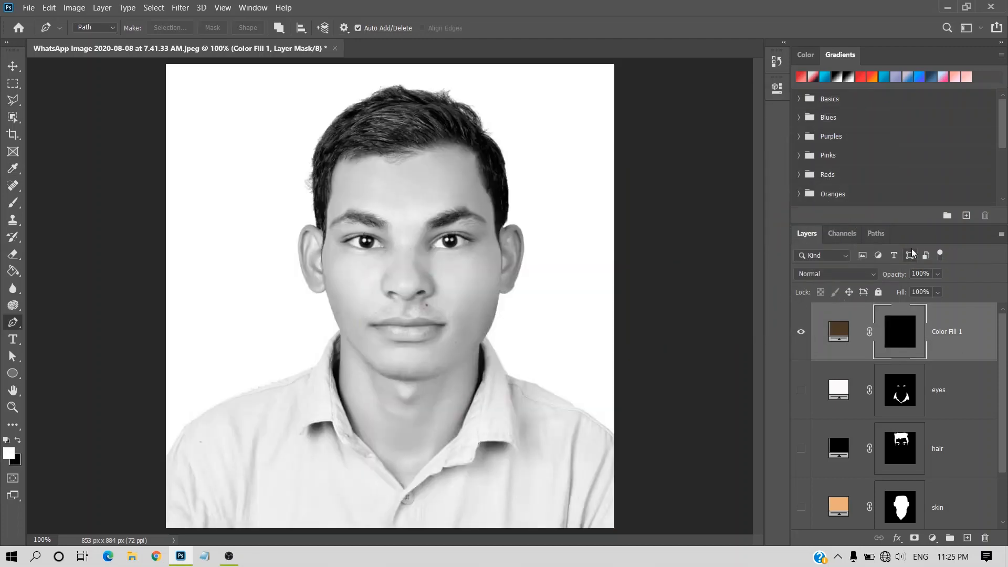
- Start a Pen path down the neck edge of the dark gap inside the collar on the photo's right side
{"action": "key", "text": "ctrl+plus"}
{"action": "key", "text": "ctrl+plus"}
{"action": "scroll", "coordinate": [578, 283], "scroll_direction": "down", "scroll_amount": 3}
{"action": "scroll", "coordinate": [581, 278], "scroll_direction": "down", "scroll_amount": 3}
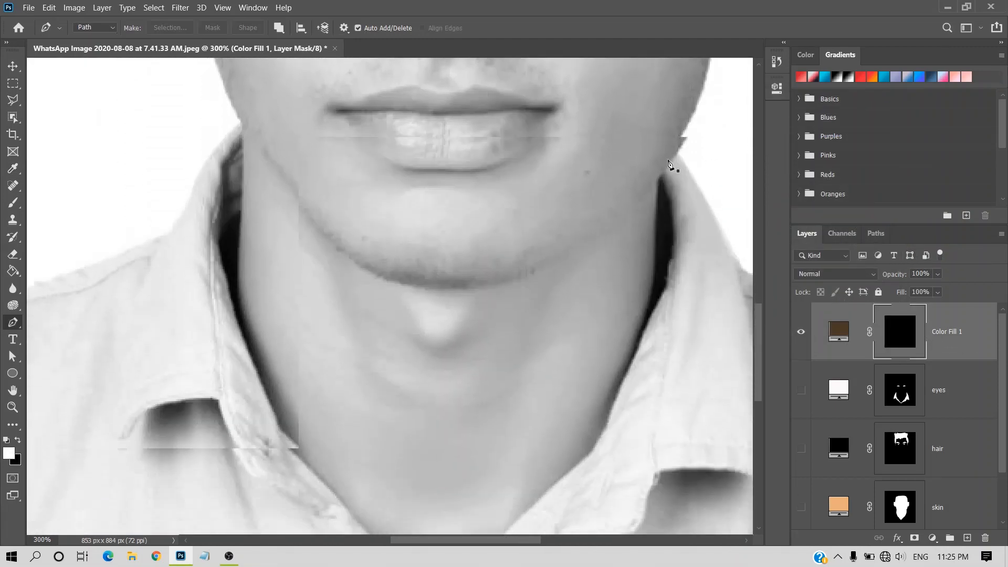
{"action": "left_click", "coordinate": [658, 147]}
{"action": "left_click_drag", "start_coordinate": [653, 259], "coordinate": [636, 299]}
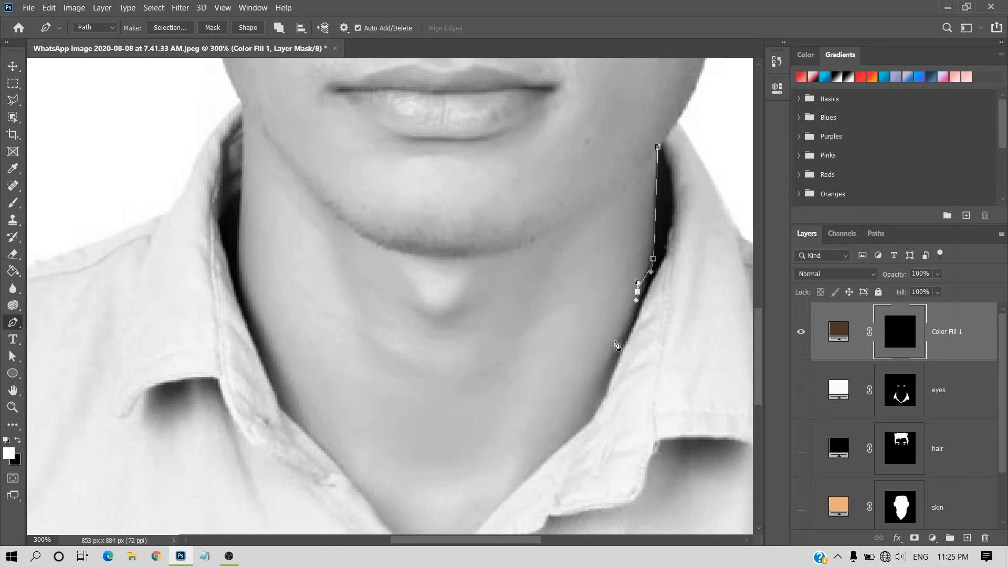
{"action": "left_click_drag", "start_coordinate": [569, 425], "coordinate": [568, 432]}
{"action": "left_click", "coordinate": [569, 439]}
- Continue the path back up along the collar edge of the dark gap and close it at its starting point
{"action": "left_click_drag", "start_coordinate": [620, 356], "coordinate": [630, 306]}
{"action": "left_click", "coordinate": [620, 356], "text": "alt"}
{"action": "left_click", "coordinate": [650, 288]}
{"action": "left_click", "coordinate": [670, 256]}
{"action": "left_click", "coordinate": [676, 224]}
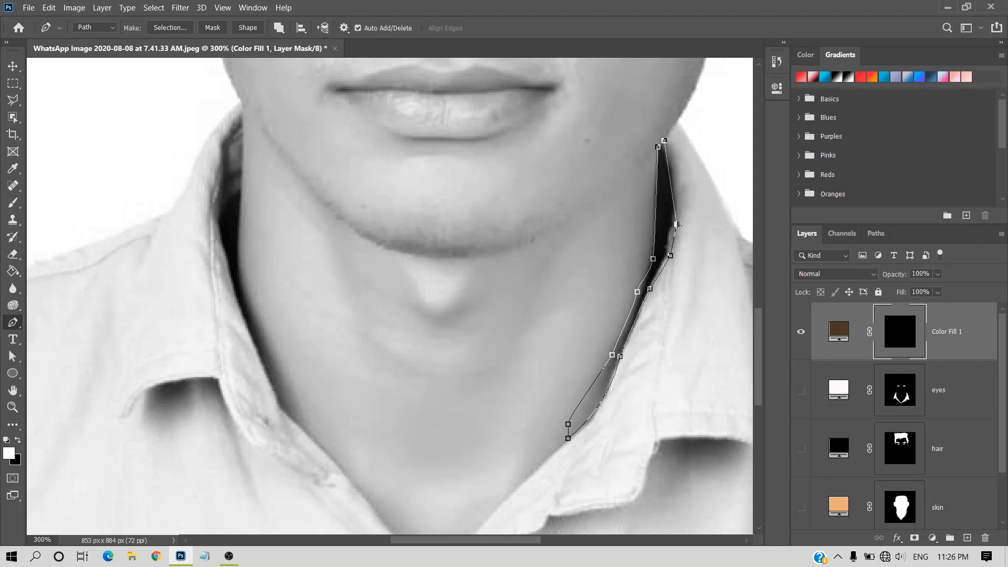
{"action": "key", "text": "ctrl+z"}
{"action": "left_click_drag", "start_coordinate": [671, 154], "coordinate": [664, 134]}
{"action": "left_click", "coordinate": [663, 144]}
{"action": "left_click", "coordinate": [658, 147]}
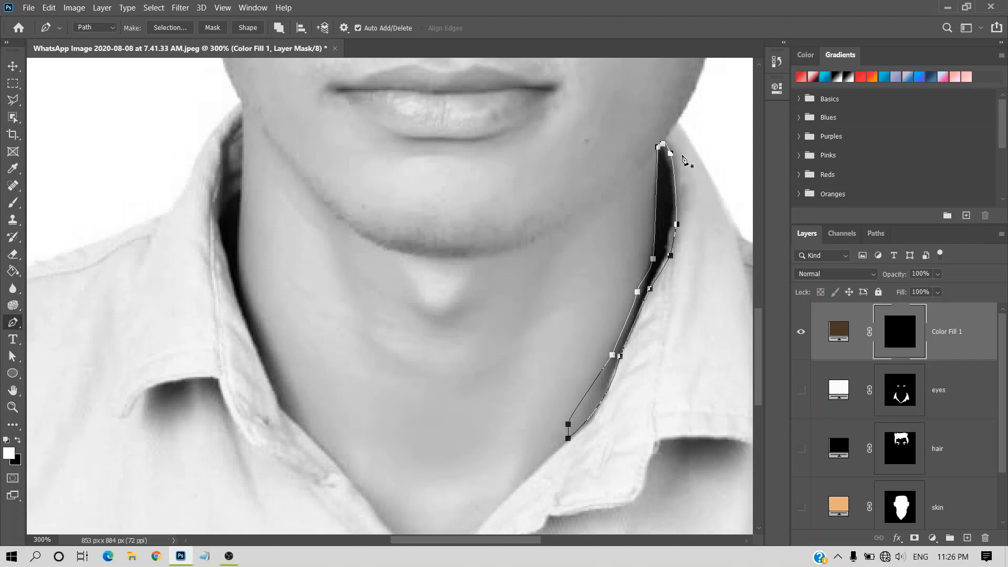
- Convert the collar gap path to a selection, fill it with white on the brown layer's mask and deselect
{"action": "key", "text": "ctrl+Return"}
{"action": "key", "text": "alt+BackSpace"}
{"action": "key", "text": "ctrl+d"}
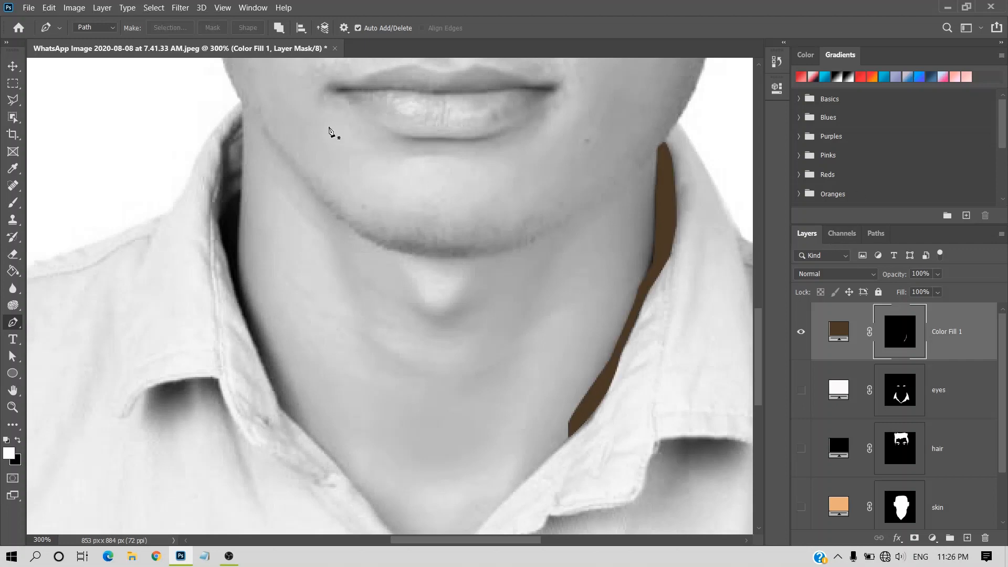
- Trace the collar edge of the dark neck gap on the photo's left side with the Pen tool, down to the collar's V point
{"action": "left_click", "coordinate": [242, 124]}
{"action": "left_click_drag", "start_coordinate": [218, 192], "coordinate": [221, 235]}
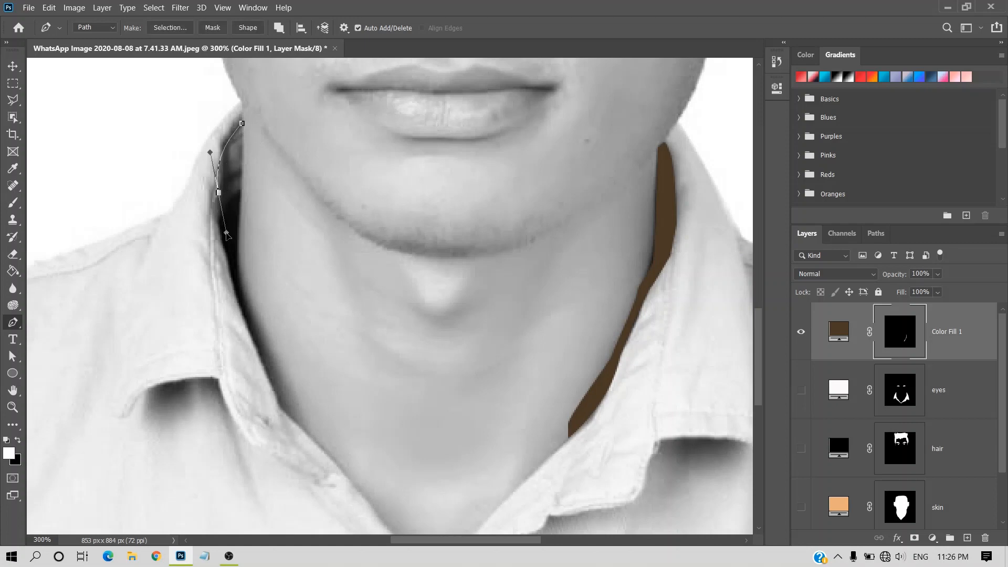
{"action": "left_click_drag", "start_coordinate": [278, 402], "coordinate": [341, 524]}
{"action": "left_click", "coordinate": [280, 406]}
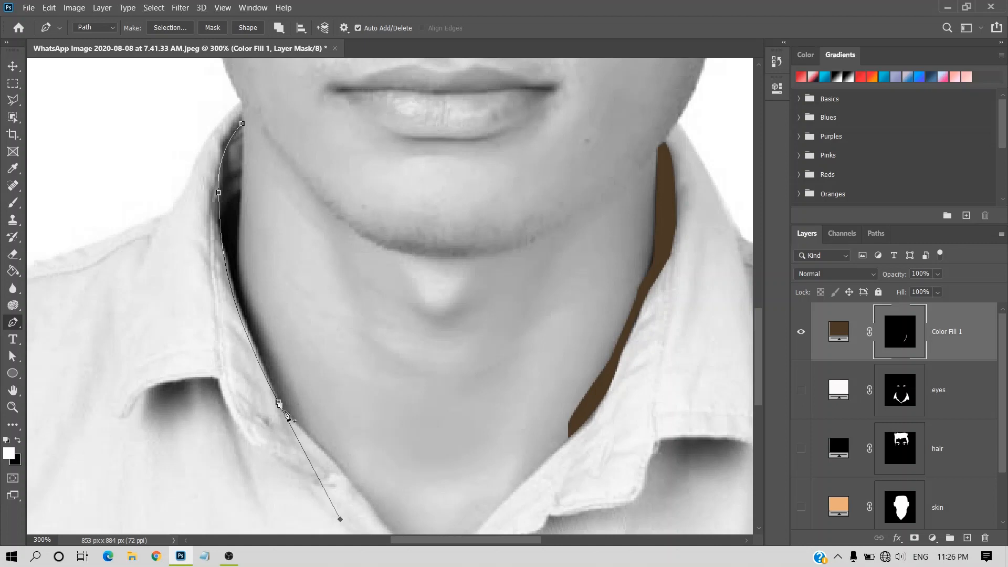
{"action": "left_click", "coordinate": [279, 403], "text": "alt"}
{"action": "key", "text": "ctrl+z"}
{"action": "key", "text": "ctrl+z"}
{"action": "left_click", "coordinate": [280, 405]}
{"action": "key", "text": "ctrl+z"}
{"action": "left_click", "coordinate": [278, 404], "text": "alt"}
{"action": "left_click_drag", "start_coordinate": [318, 442], "coordinate": [326, 455]}
{"action": "scroll", "coordinate": [378, 472], "scroll_direction": "down", "scroll_amount": 2}
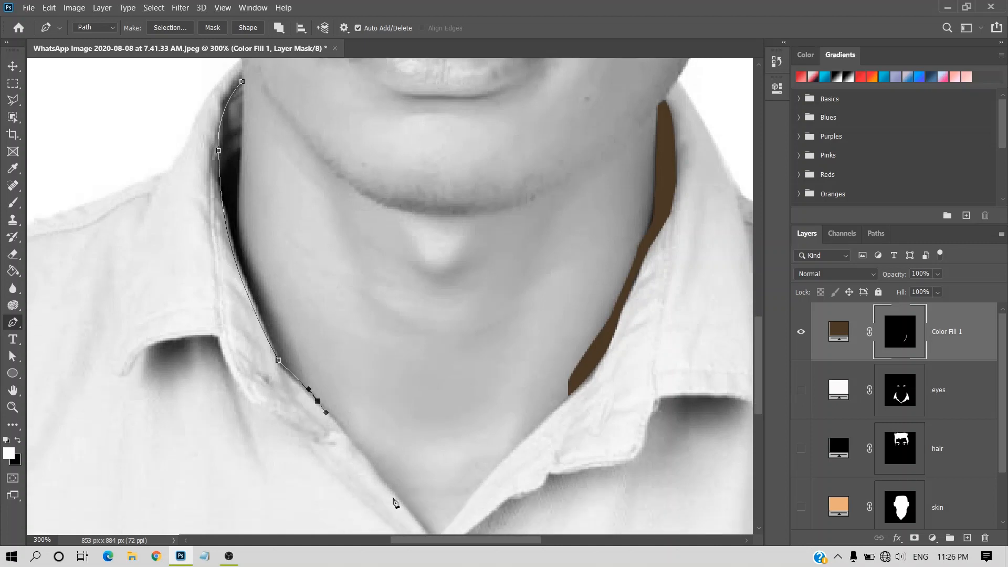
{"action": "left_click", "coordinate": [433, 517]}
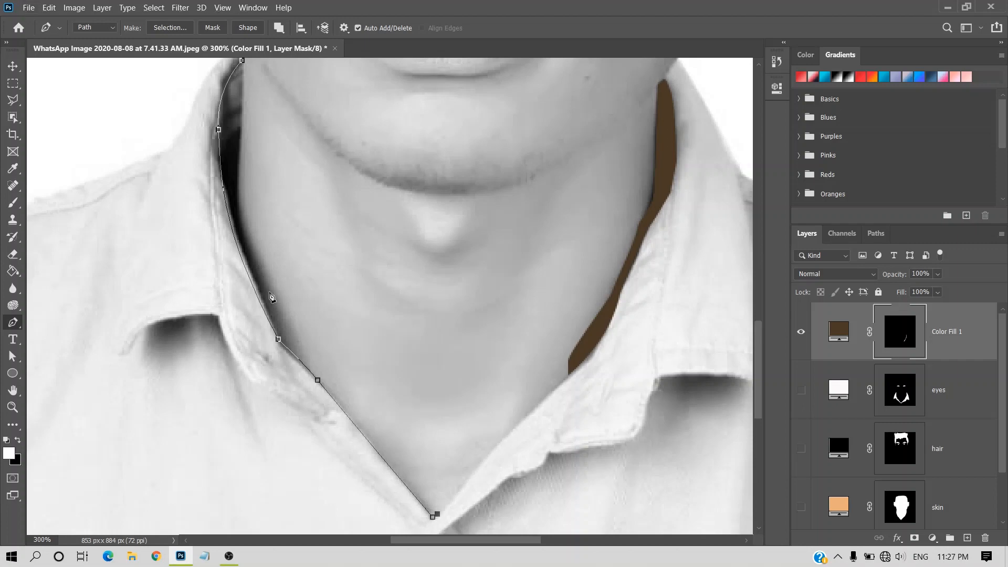
- Complete the path back up the neck edge, fill it with white on the brown layer's mask and deselect
{"action": "left_click", "coordinate": [304, 357]}
{"action": "left_click_drag", "start_coordinate": [241, 196], "coordinate": [247, 180]}
{"action": "left_click_drag", "start_coordinate": [247, 70], "coordinate": [250, 63]}
{"action": "scroll", "coordinate": [258, 122], "scroll_direction": "up", "scroll_amount": 1}
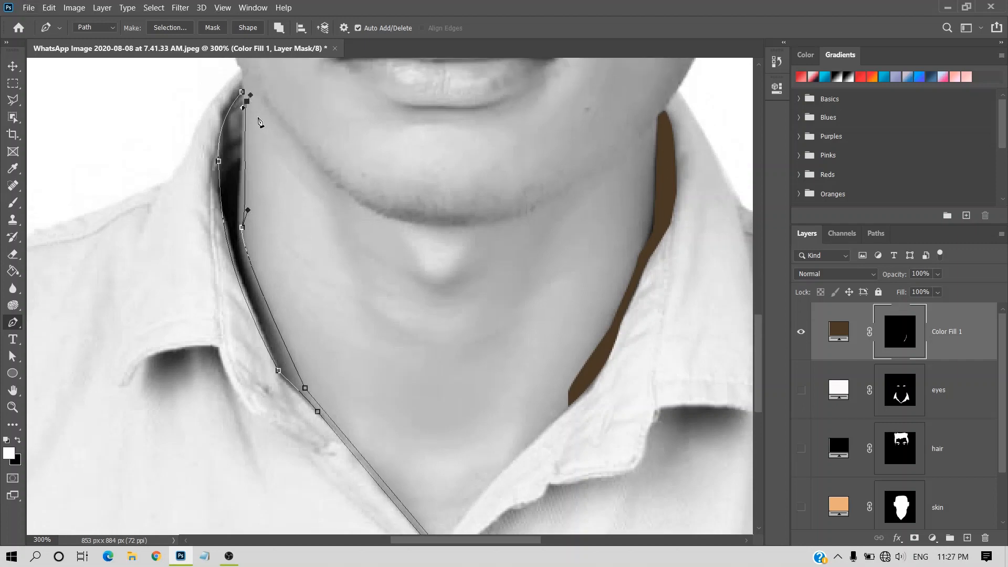
{"action": "key", "text": "ctrl+Return"}
{"action": "key", "text": "alt+BackSpace"}
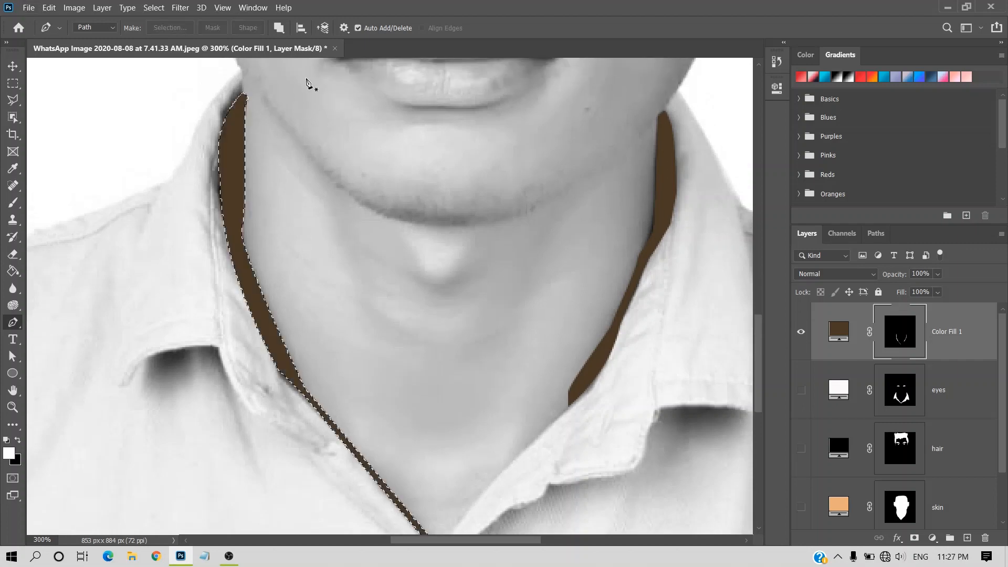
{"action": "key", "text": "ctrl+d"}
- Show the eyes layer, move the brown fill layer directly beneath it and hide the brown layer
{"action": "left_click", "coordinate": [801, 391]}
{"action": "left_click_drag", "start_coordinate": [947, 342], "coordinate": [964, 417]}
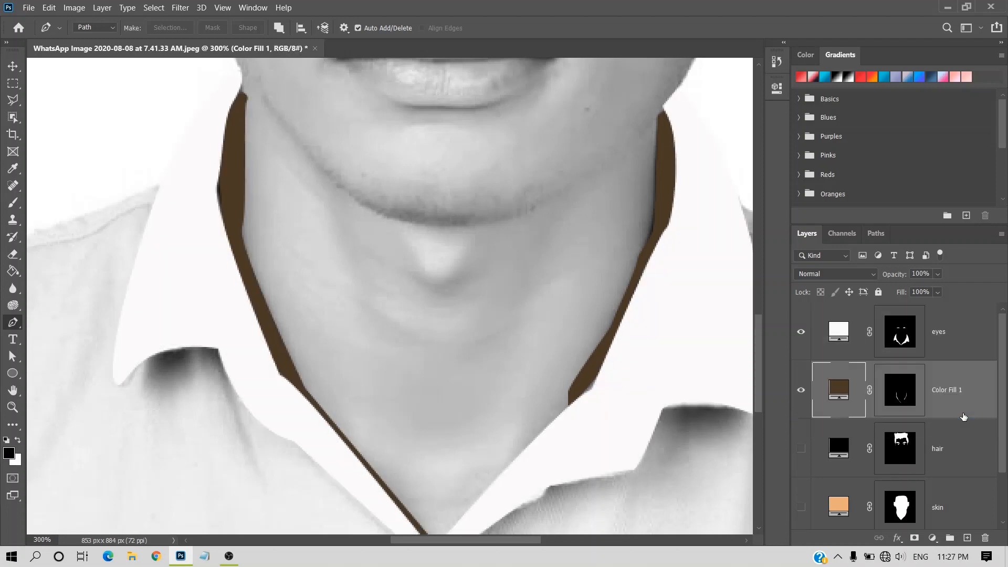
{"action": "left_click", "coordinate": [802, 508]}
{"action": "left_click", "coordinate": [803, 510]}
{"action": "left_click", "coordinate": [954, 349]}
{"action": "left_click", "coordinate": [801, 391]}
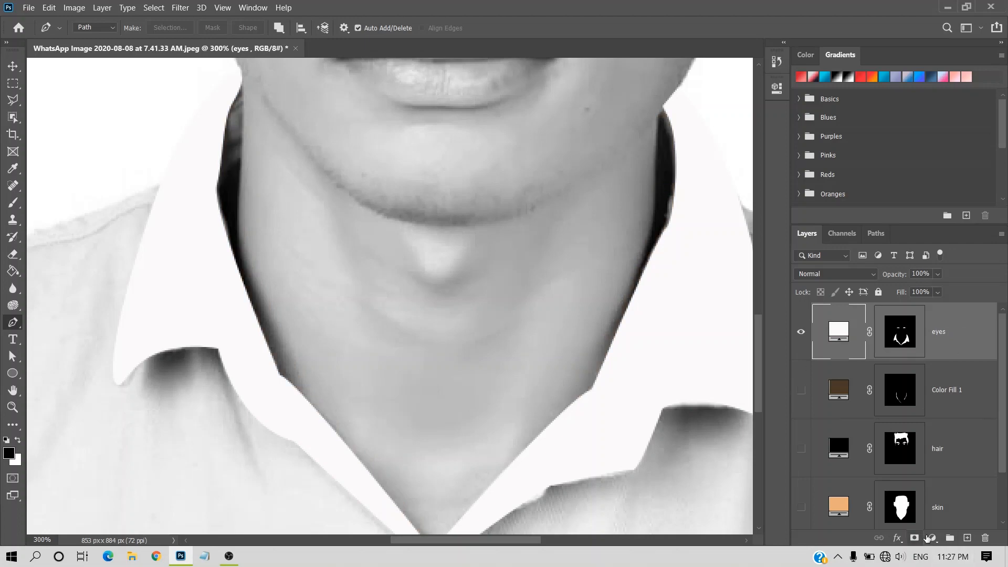
- Add a tan solid color layer above the eyes layer, picking a slightly darker shade than #e4ad7b, and invert its mask
{"action": "left_click", "coordinate": [936, 540]}
{"action": "left_click", "coordinate": [916, 314]}
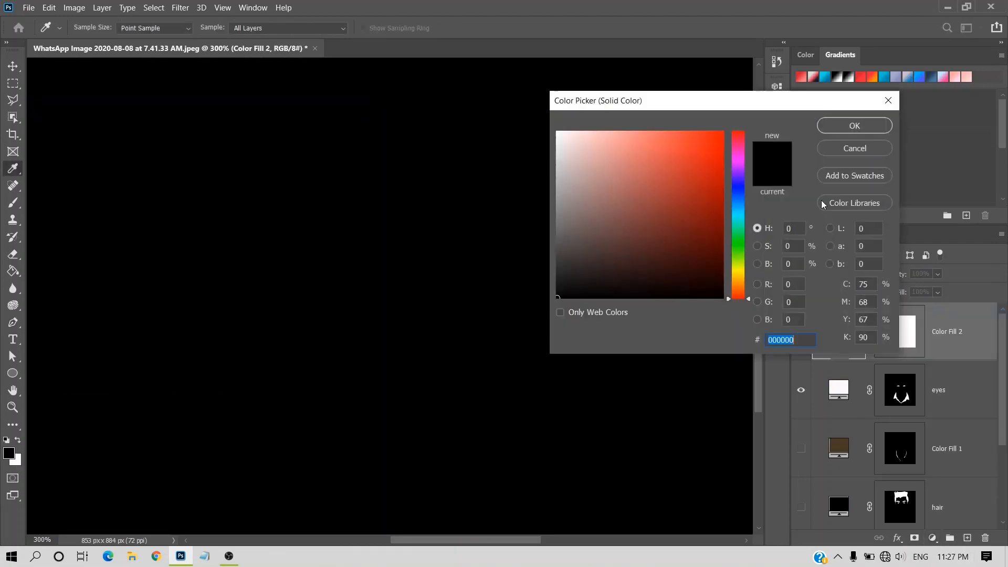
{"action": "left_click", "coordinate": [627, 237]}
{"action": "left_click", "coordinate": [745, 275]}
{"action": "type", "text": "e4"}
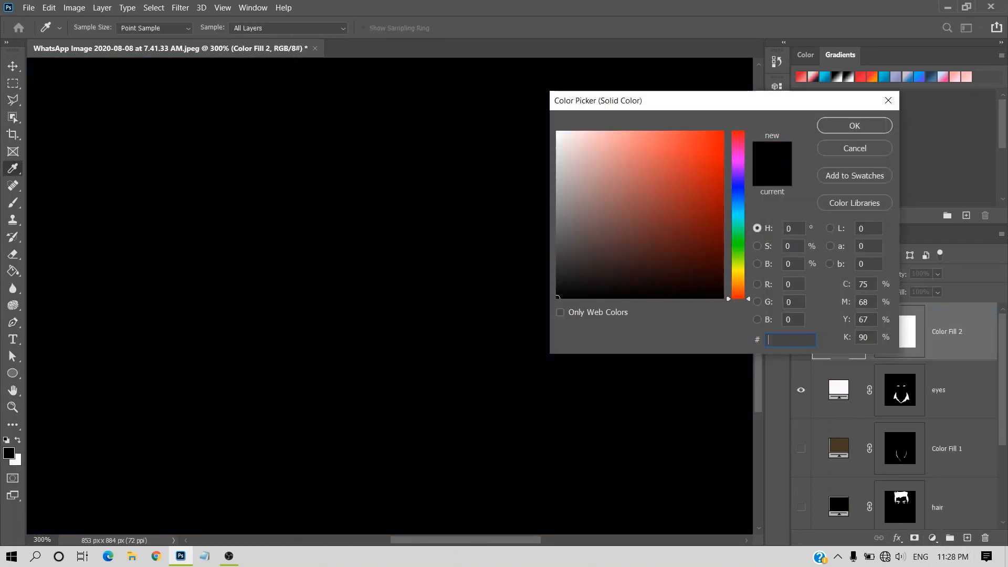
{"action": "type", "text": "ad7b"}
{"action": "left_click_drag", "start_coordinate": [634, 172], "coordinate": [636, 166]}
{"action": "left_click", "coordinate": [875, 126]}
{"action": "left_click", "coordinate": [891, 323]}
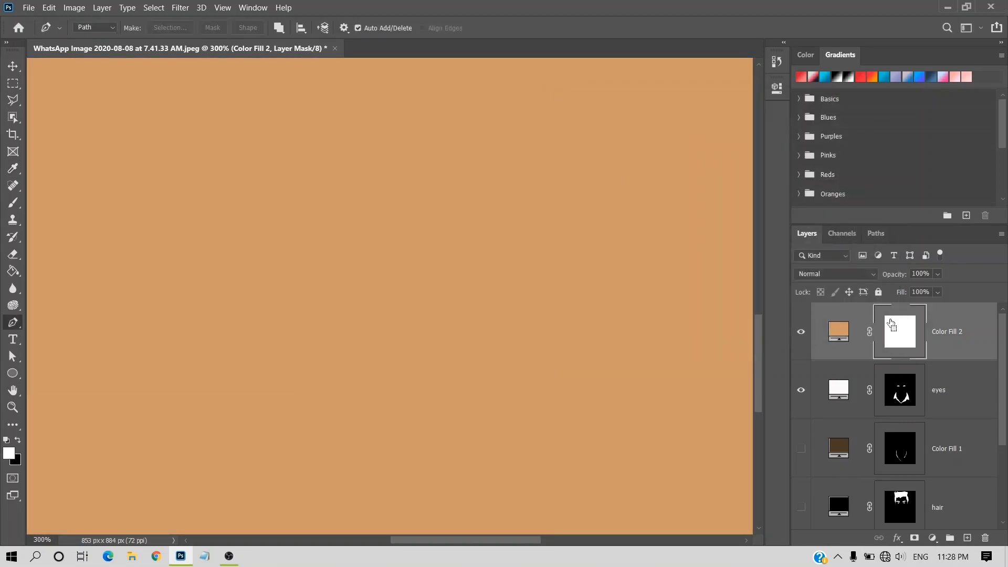
{"action": "key", "text": "ctrl+i"}
- Trace the neck shadow's outer edge with the Pen tool, down one side of the throat and up the other, on the new tan layer
{"action": "scroll", "coordinate": [477, 198], "scroll_direction": "up", "scroll_amount": 1}
{"action": "left_click", "coordinate": [303, 200]}
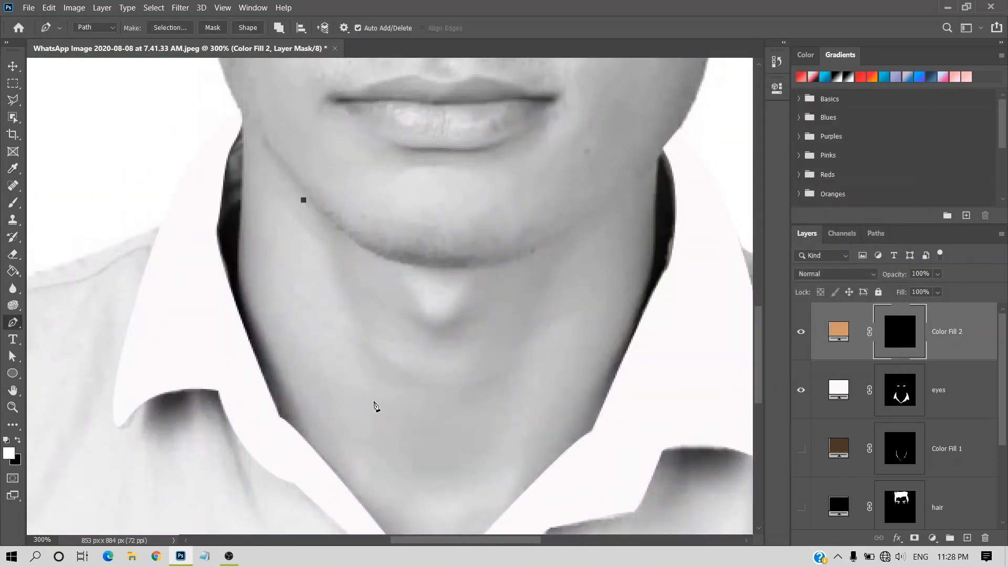
{"action": "left_click_drag", "start_coordinate": [362, 349], "coordinate": [386, 458]}
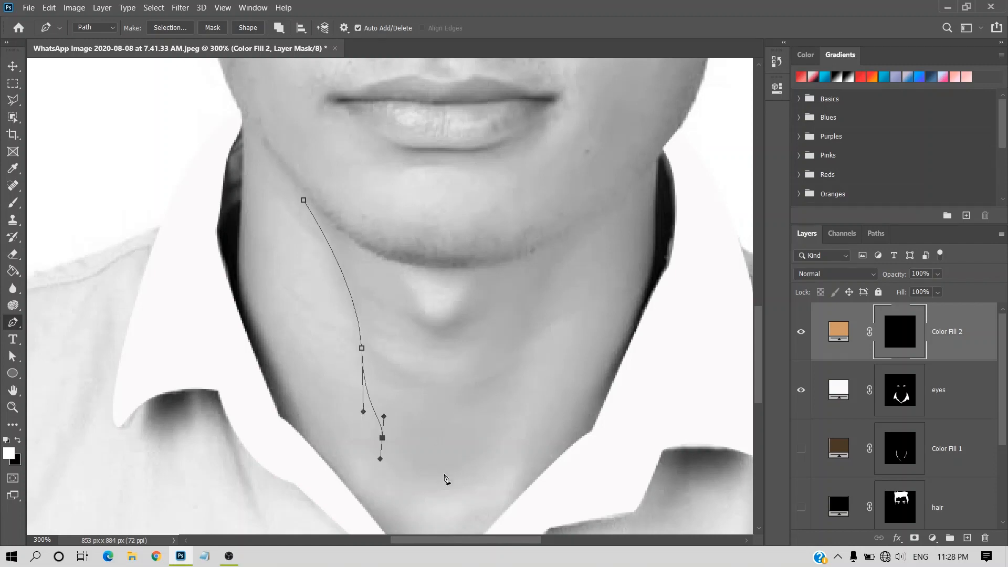
{"action": "left_click_drag", "start_coordinate": [479, 472], "coordinate": [499, 426]}
{"action": "left_click_drag", "start_coordinate": [529, 342], "coordinate": [525, 317]}
{"action": "left_click_drag", "start_coordinate": [573, 249], "coordinate": [592, 241]}
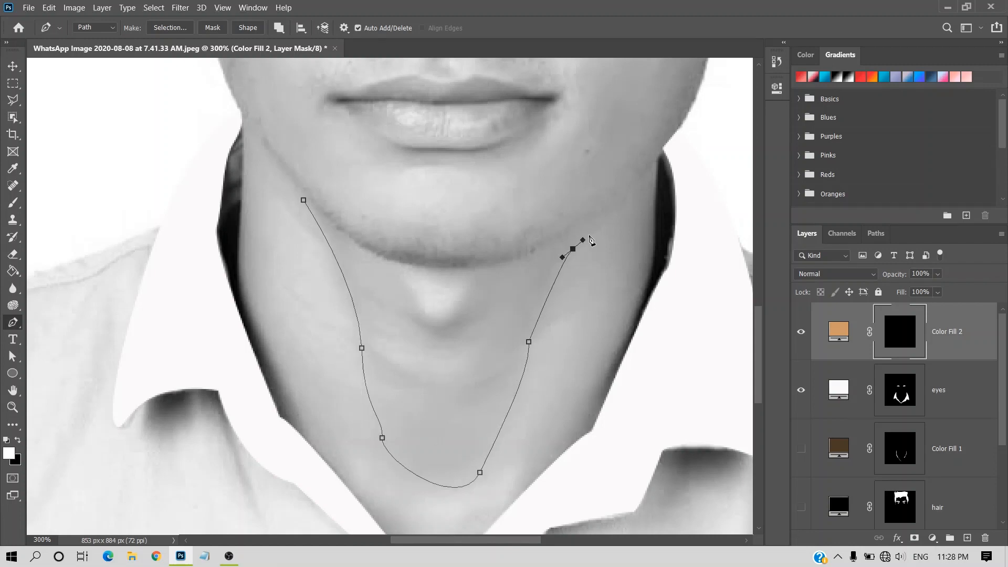
- Continue the neck shadow path back along the jawline under the chin and fill it with white on the tan layer's mask
{"action": "left_click", "coordinate": [624, 195]}
{"action": "left_click_drag", "start_coordinate": [516, 257], "coordinate": [496, 251]}
{"action": "left_click_drag", "start_coordinate": [382, 259], "coordinate": [330, 235]}
{"action": "left_click_drag", "start_coordinate": [313, 196], "coordinate": [264, 139]}
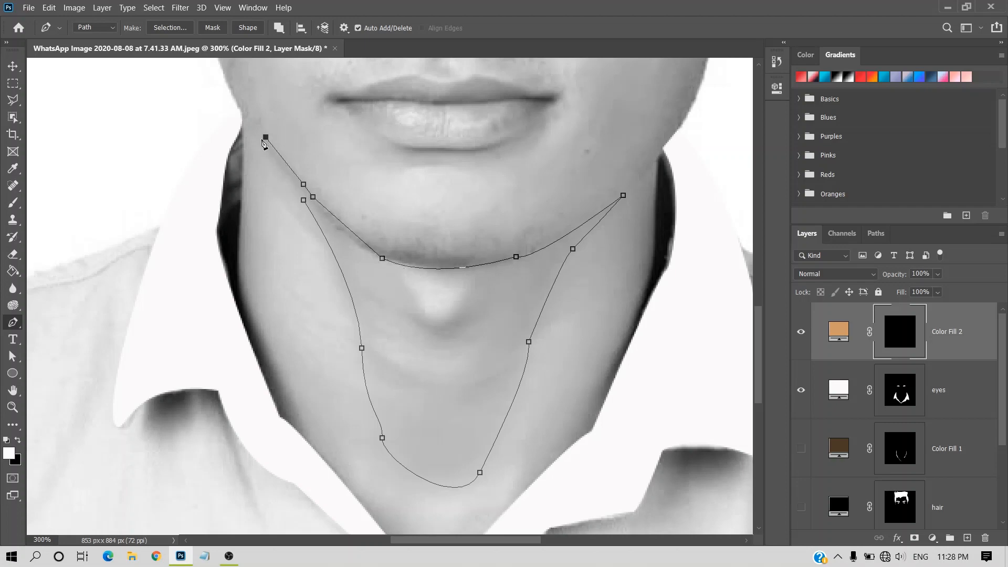
{"action": "key", "text": "ctrl+Return"}
{"action": "key", "text": "alt+BackSpace"}
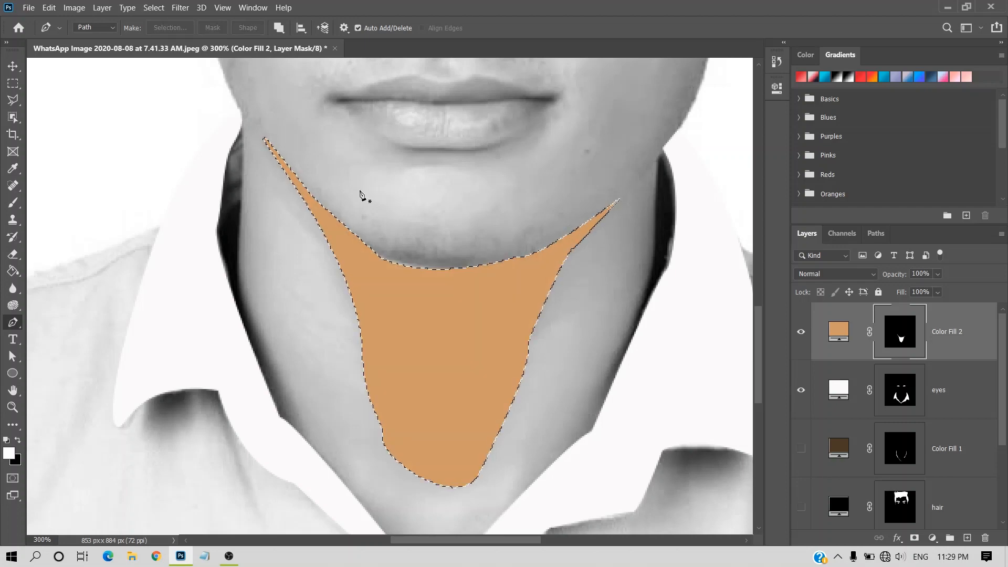
- Show the skin layer, lighten the tan neck shadow color so it is closer to the skin tone, and deselect
{"action": "scroll", "coordinate": [801, 504], "scroll_direction": "down", "scroll_amount": 1}
{"action": "left_click", "coordinate": [801, 507]}
{"action": "scroll", "coordinate": [801, 473], "scroll_direction": "up", "scroll_amount": 1}
{"action": "double_click", "coordinate": [838, 331]}
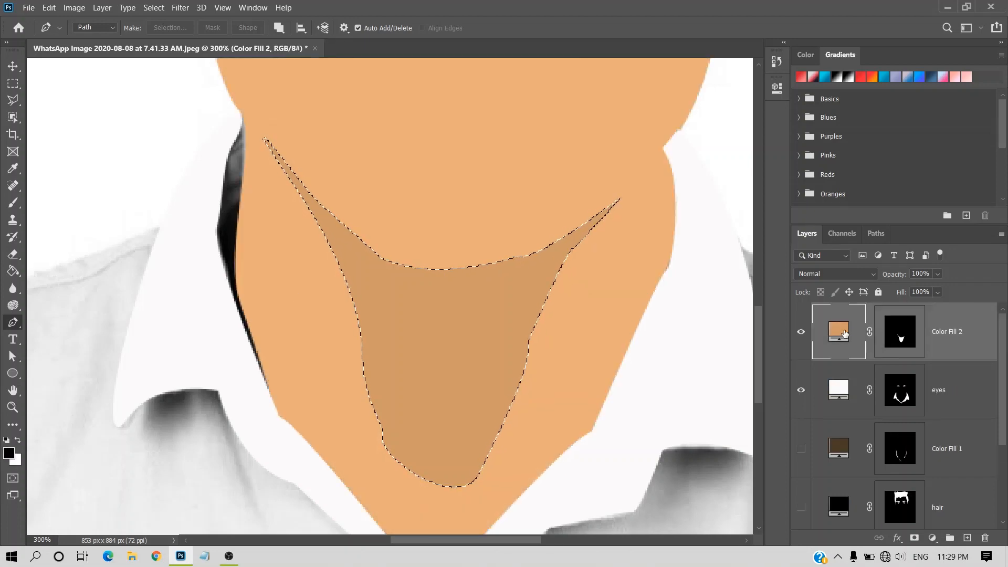
{"action": "left_click_drag", "start_coordinate": [636, 166], "coordinate": [635, 152]}
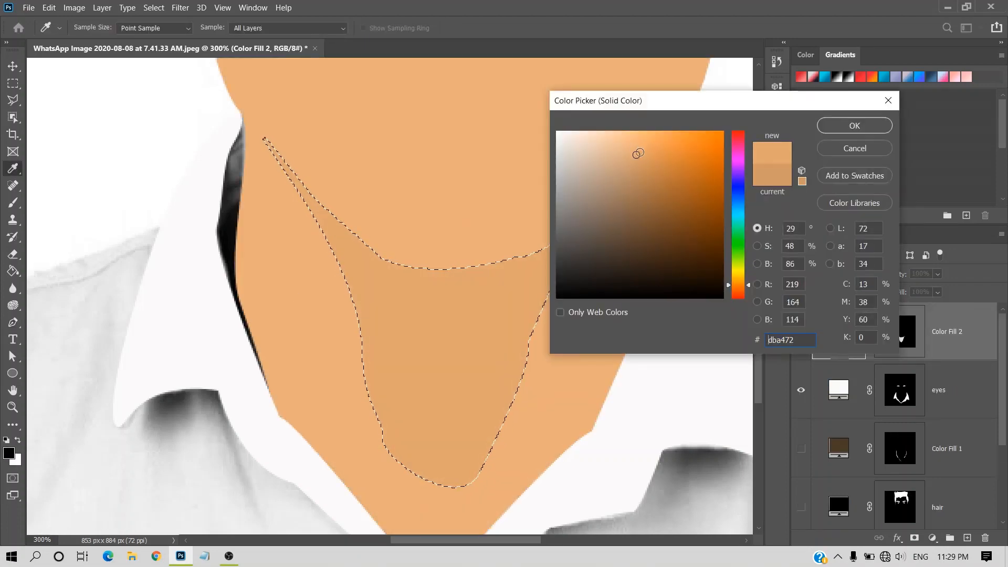
{"action": "left_click", "coordinate": [841, 126]}
{"action": "key", "text": "ctrl+d"}
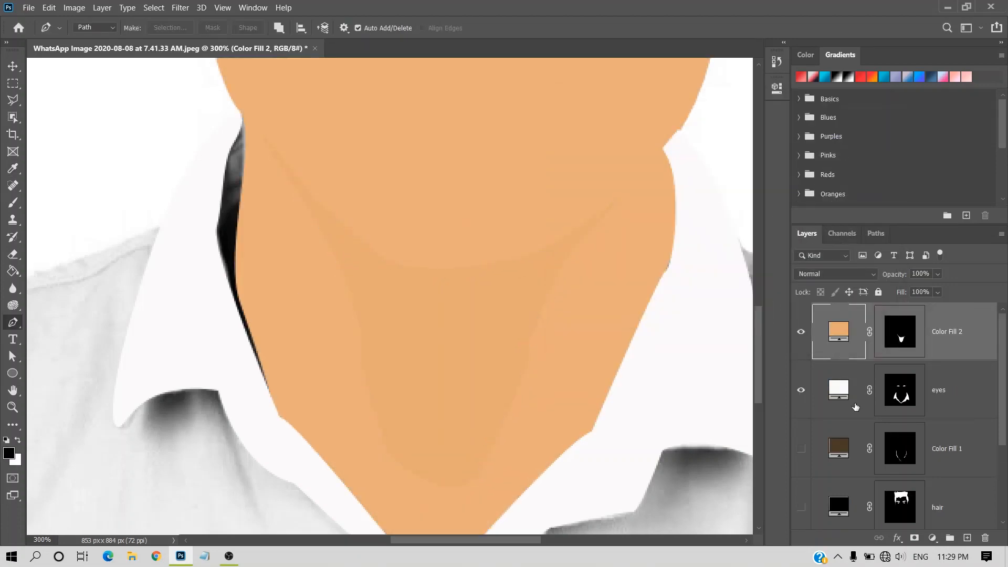
- Hide the skin and eyes layers so the photo's nose can be traced with the tan shadow layer visible
{"action": "left_click", "coordinate": [801, 332]}
{"action": "scroll", "coordinate": [807, 368], "scroll_direction": "down", "scroll_amount": 2}
{"action": "left_click", "coordinate": [803, 445]}
{"action": "scroll", "coordinate": [807, 367], "scroll_direction": "up", "scroll_amount": 2}
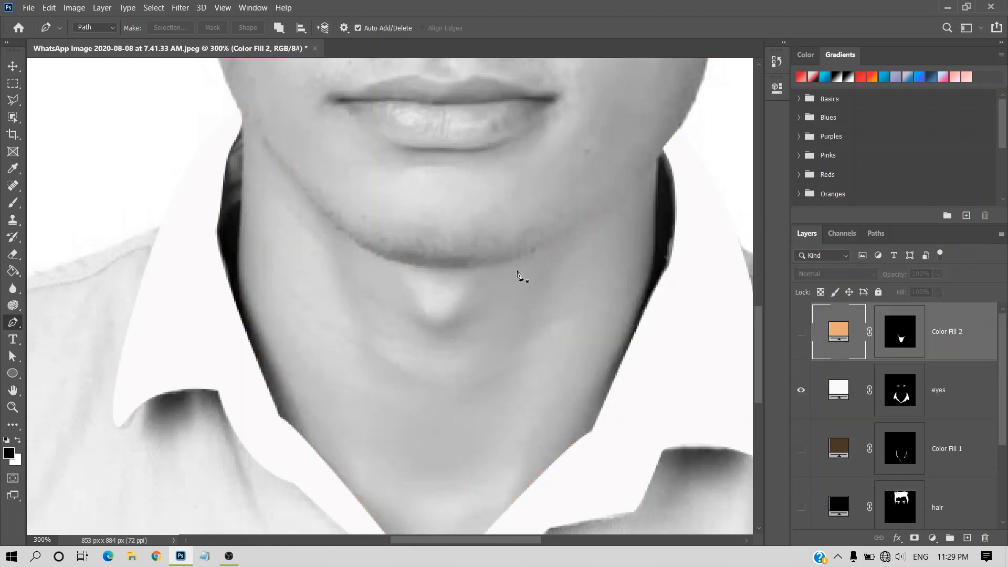
{"action": "scroll", "coordinate": [550, 341], "scroll_direction": "up", "scroll_amount": 1}
{"action": "scroll", "coordinate": [554, 323], "scroll_direction": "up", "scroll_amount": 5}
{"action": "left_click", "coordinate": [934, 538]}
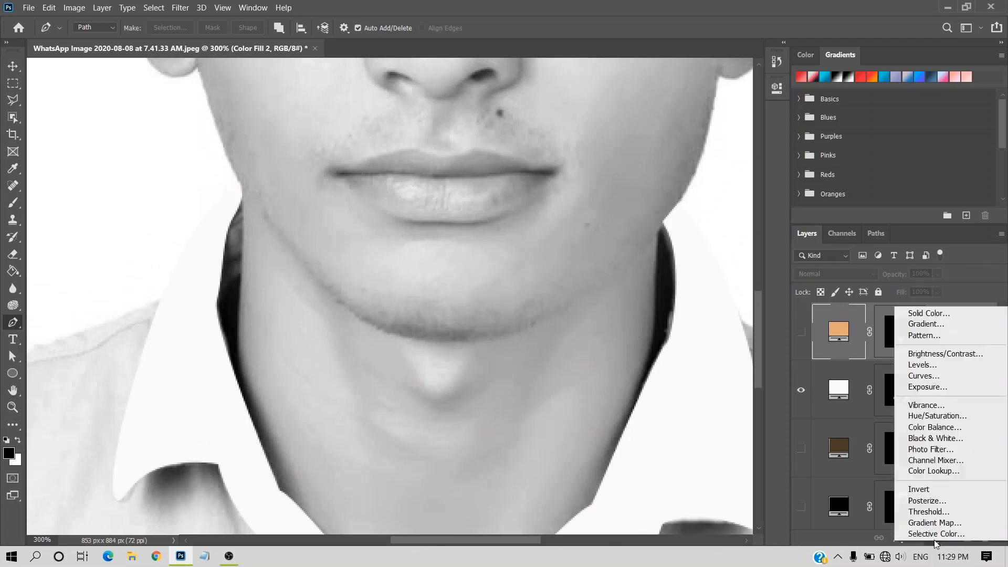
{"action": "left_click", "coordinate": [654, 267]}
{"action": "scroll", "coordinate": [529, 178], "scroll_direction": "up", "scroll_amount": 9}
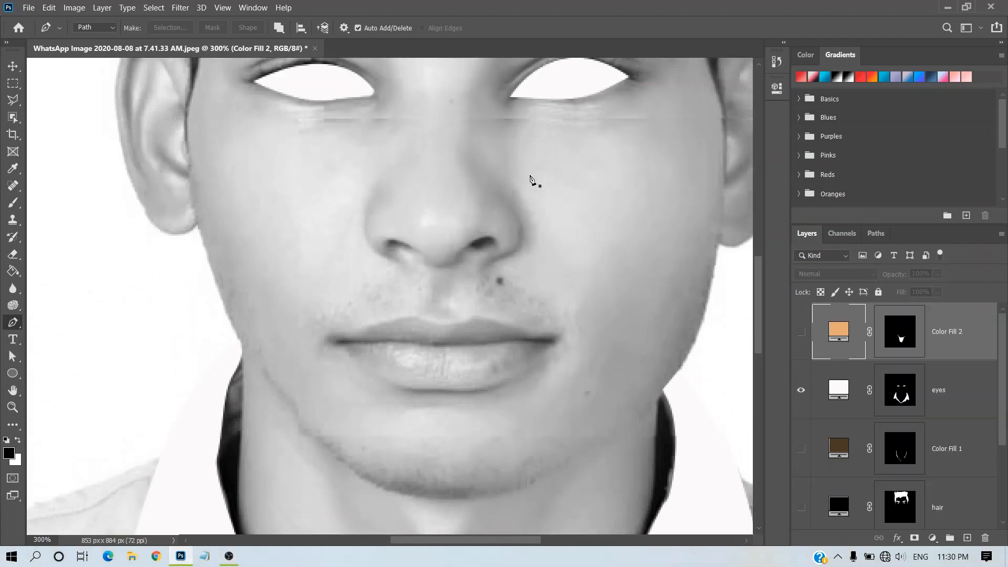
{"action": "left_click", "coordinate": [802, 390]}
{"action": "left_click", "coordinate": [801, 332]}
- Trace the nose shadow from the inner eyebrow down the bridge and around the nostril on the photo's right side with the Pen tool
{"action": "left_click_drag", "start_coordinate": [457, 171], "coordinate": [464, 203]}
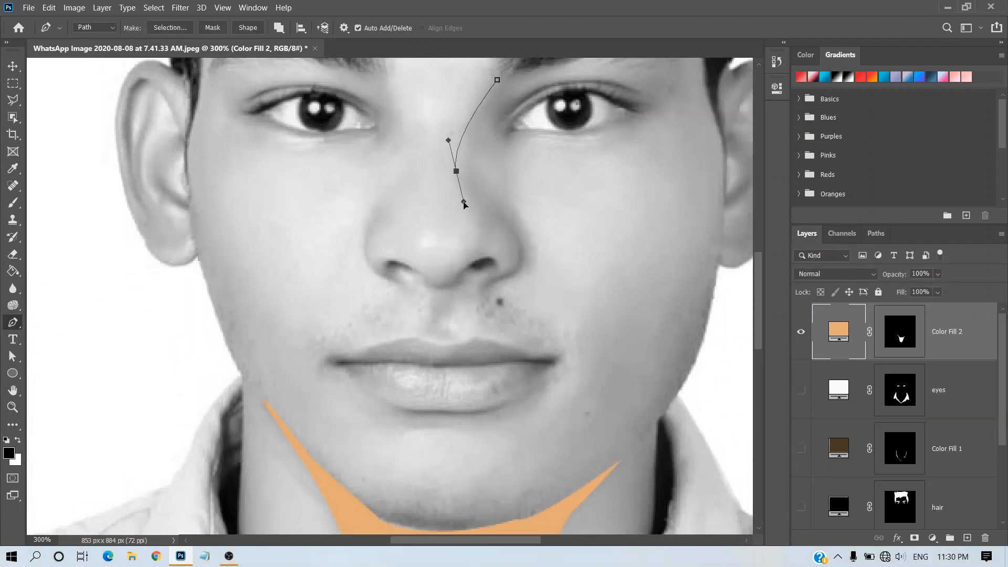
{"action": "left_click", "coordinate": [484, 229]}
{"action": "left_click", "coordinate": [499, 225]}
{"action": "left_click", "coordinate": [518, 250]}
{"action": "left_click", "coordinate": [503, 273]}
{"action": "left_click_drag", "start_coordinate": [482, 281], "coordinate": [482, 288]}
{"action": "left_click", "coordinate": [513, 276]}
{"action": "left_click_drag", "start_coordinate": [527, 253], "coordinate": [526, 245]}
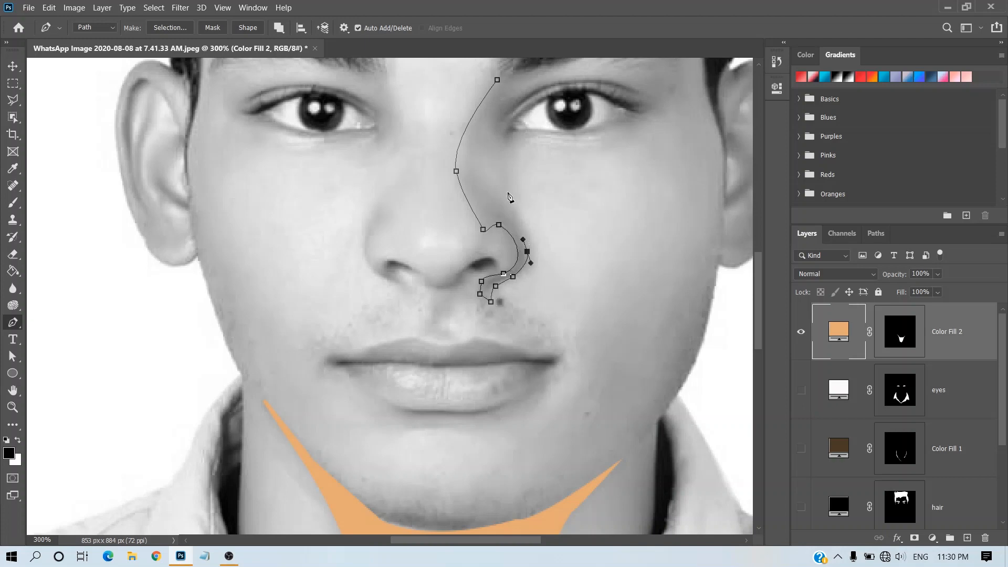
- Redo the segments above the nostril and run the nose shadow path back up the bridge to the inner eyebrow
{"action": "left_click_drag", "start_coordinate": [502, 191], "coordinate": [493, 158]}
{"action": "key", "text": "ctrl+z"}
{"action": "key", "text": "ctrl+z"}
{"action": "key", "text": "ctrl+z"}
{"action": "left_click_drag", "start_coordinate": [489, 201], "coordinate": [489, 186]}
{"action": "left_click", "coordinate": [497, 139]}
{"action": "left_click", "coordinate": [507, 117]}
{"action": "left_click", "coordinate": [513, 70]}
{"action": "left_click", "coordinate": [513, 71]}
- Turn the nose shadow path into a selection, fill it with white on the tan layer's mask and deselect
{"action": "key", "text": "ctrl+Return"}
{"action": "left_click", "coordinate": [912, 331]}
{"action": "key", "text": "x"}
{"action": "key", "text": "alt+BackSpace"}
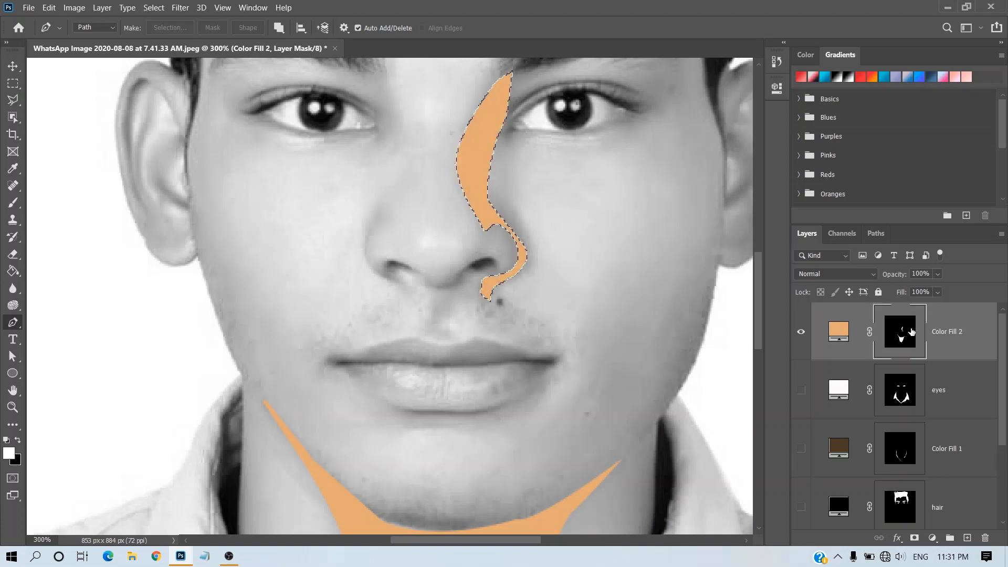
{"action": "key", "text": "ctrl+d"}
- Show the hair layer, outline the nostril on the photo's right side and fill it with white on the hair mask
{"action": "left_click", "coordinate": [901, 508]}
{"action": "left_click", "coordinate": [800, 500]}
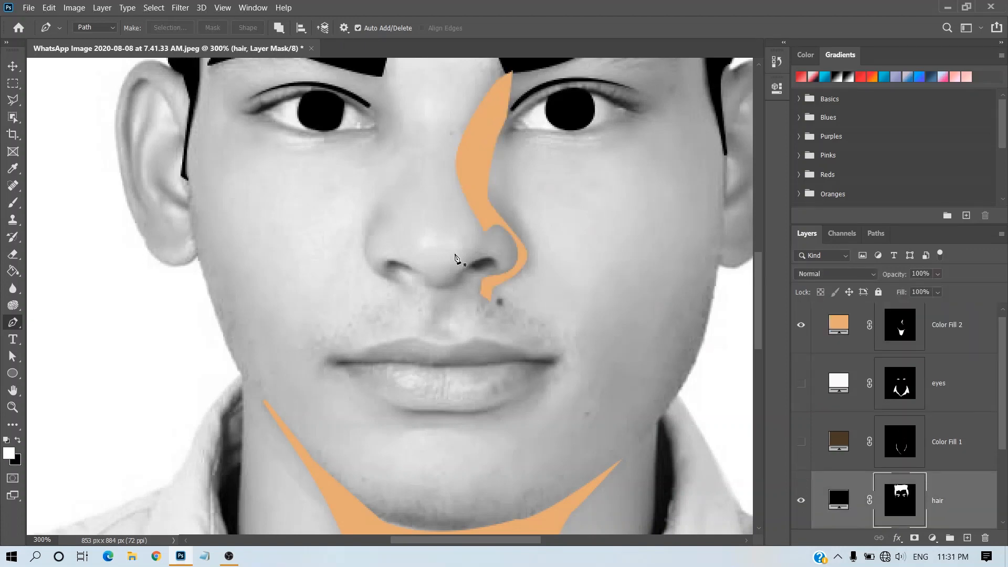
{"action": "left_click", "coordinate": [467, 267]}
{"action": "left_click_drag", "start_coordinate": [499, 268], "coordinate": [467, 260]}
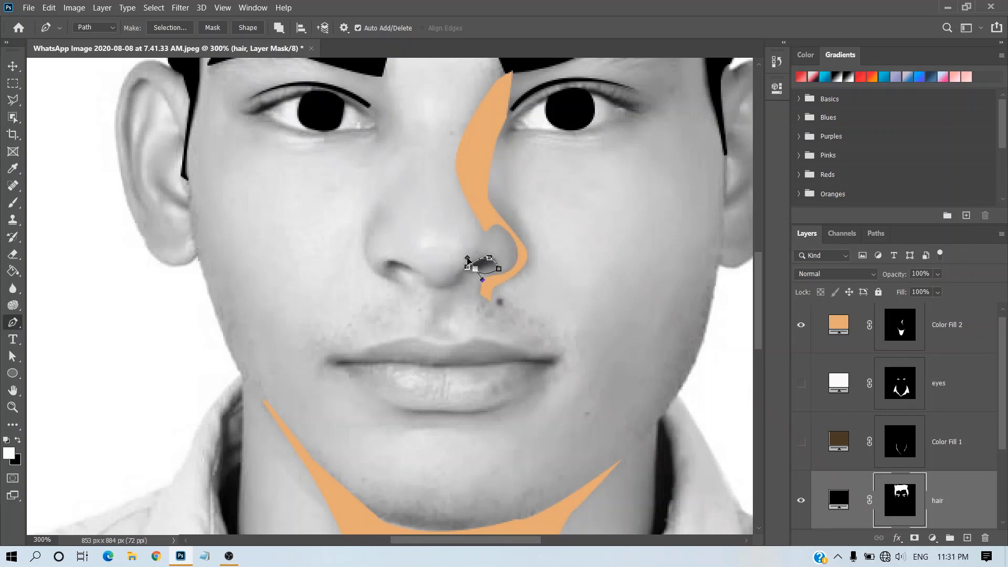
{"action": "left_click", "coordinate": [467, 267]}
{"action": "left_click", "coordinate": [476, 269], "text": "alt"}
{"action": "left_click", "coordinate": [467, 267]}
{"action": "key", "text": "ctrl+Return"}
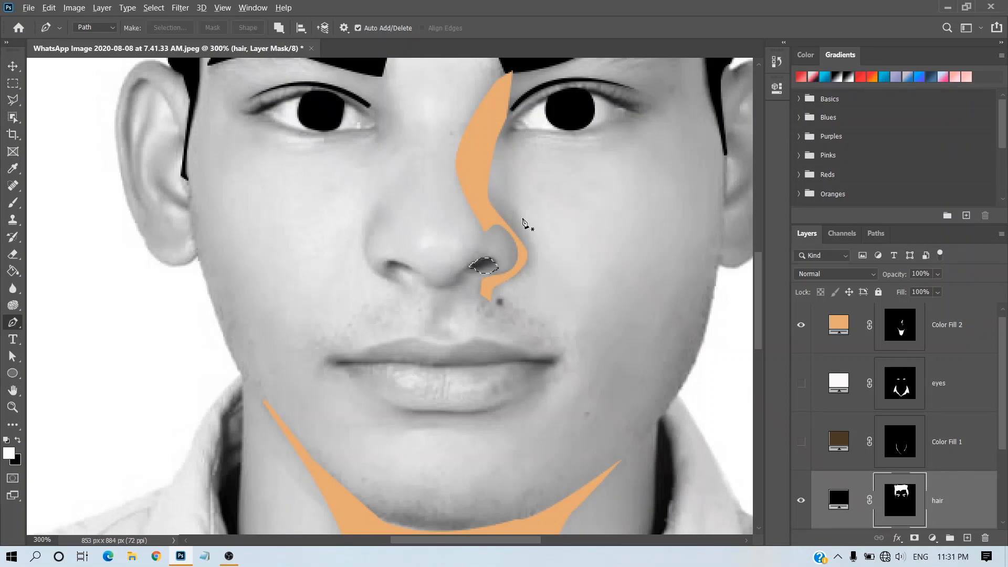
{"action": "key", "text": "alt+BackSpace"}
{"action": "key", "text": "ctrl+d"}
- Outline the nostril on the photo's left side, fill it with white on the hair mask and deselect
{"action": "left_click", "coordinate": [416, 269]}
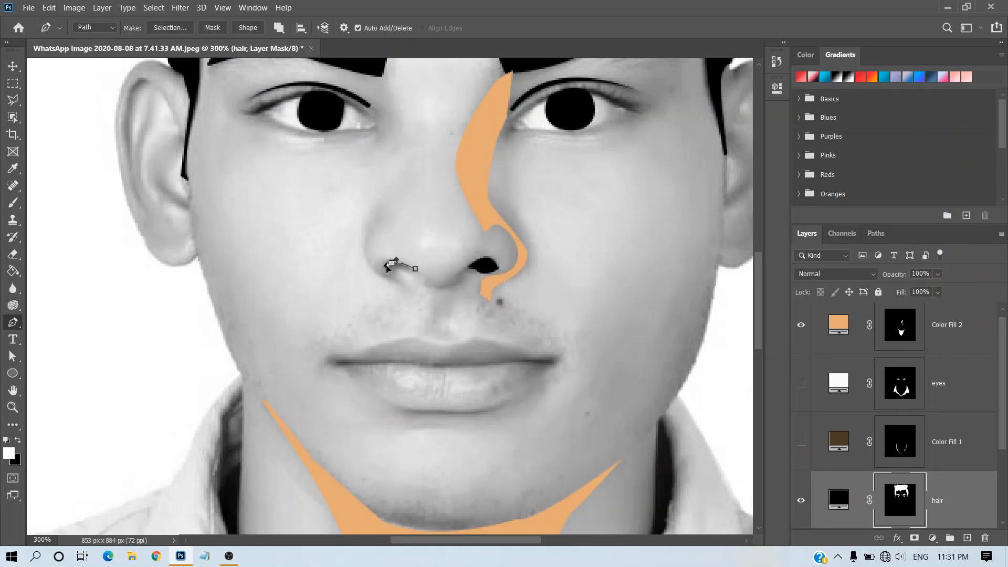
{"action": "key", "text": "ctrl+z"}
{"action": "key", "text": "ctrl+z"}
{"action": "key", "text": "ctrl+z"}
{"action": "left_click_drag", "start_coordinate": [390, 261], "coordinate": [385, 264]}
{"action": "key", "text": "ctrl+Return"}
{"action": "key", "text": "alt+BackSpace"}
{"action": "key", "text": "ctrl+d"}
- Outline the side of the nose on the photo's left and fill it with white on the tan Color Fill 2 mask
{"action": "left_click", "coordinate": [904, 328]}
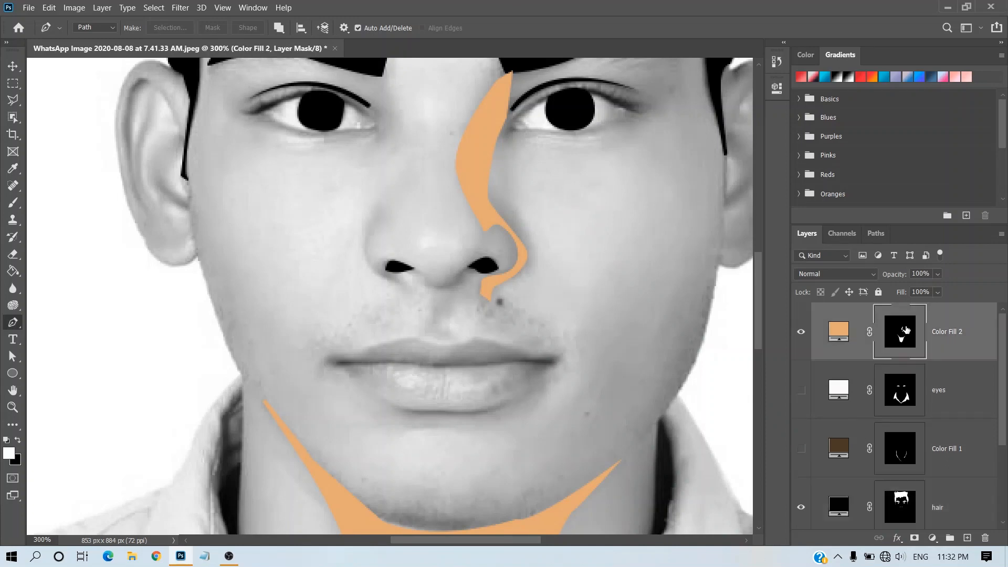
{"action": "left_click", "coordinate": [381, 201]}
{"action": "left_click_drag", "start_coordinate": [394, 283], "coordinate": [457, 323]}
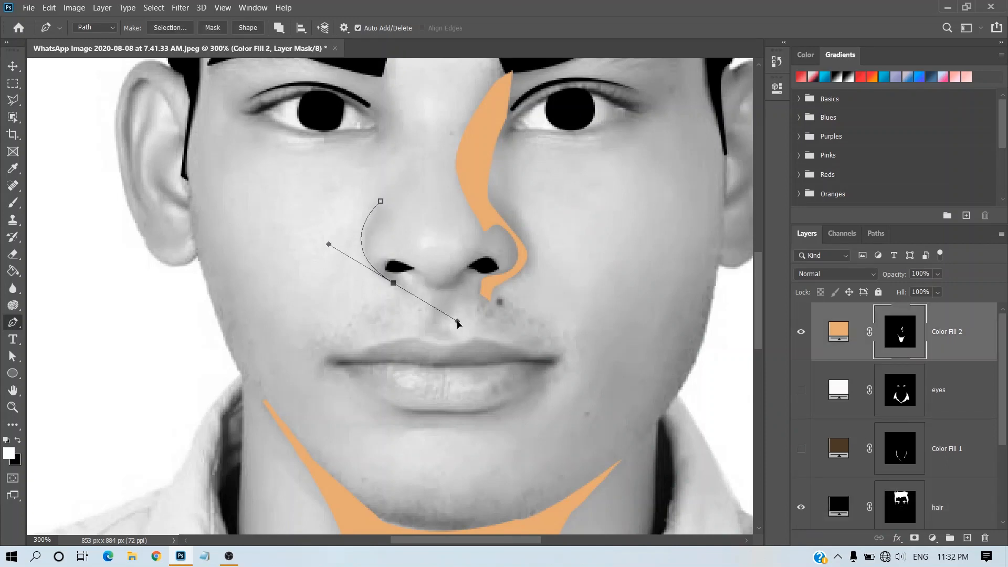
{"action": "left_click", "coordinate": [394, 283], "text": "alt"}
{"action": "left_click_drag", "start_coordinate": [388, 260], "coordinate": [402, 245]}
{"action": "left_click", "coordinate": [405, 252]}
{"action": "left_click", "coordinate": [391, 210]}
{"action": "left_click", "coordinate": [381, 202]}
{"action": "key", "text": "ctrl+Return"}
{"action": "key", "text": "alt+BackSpace"}
{"action": "key", "text": "ctrl+d"}
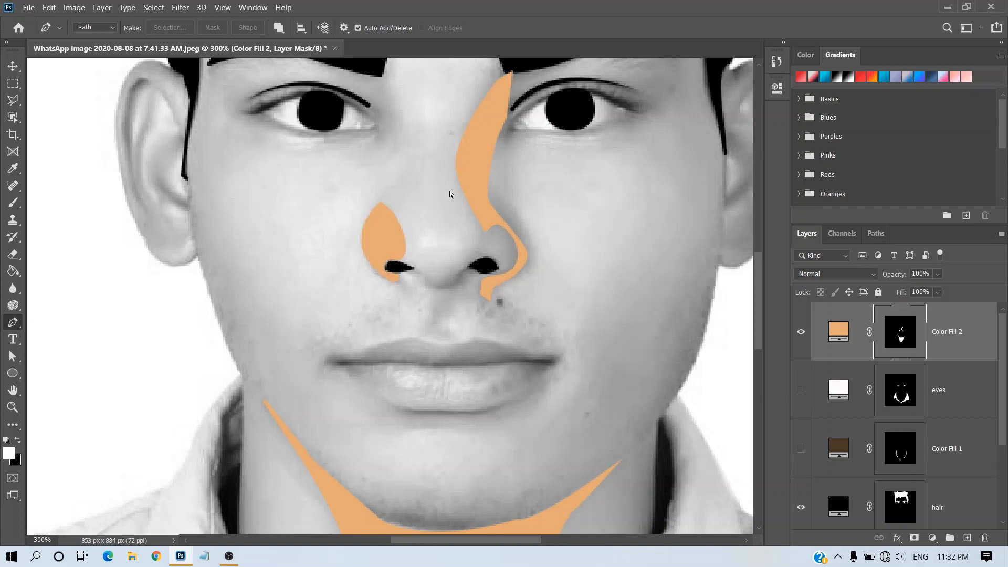
- Show the skin, eyes and brown fill layers, and move the eyes layer between the hair and skin layers
{"action": "scroll", "coordinate": [862, 442], "scroll_direction": "down", "scroll_amount": 4}
{"action": "left_click", "coordinate": [802, 442]}
{"action": "key", "text": "ctrl+minus"}
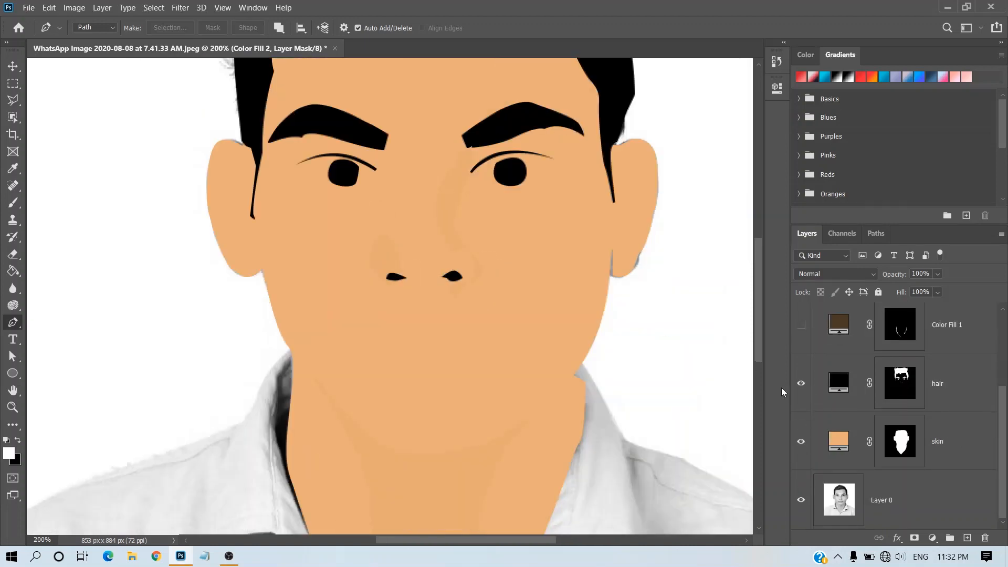
{"action": "scroll", "coordinate": [819, 368], "scroll_direction": "up", "scroll_amount": 2}
{"action": "left_click", "coordinate": [802, 325]}
{"action": "left_click_drag", "start_coordinate": [962, 329], "coordinate": [967, 459]}
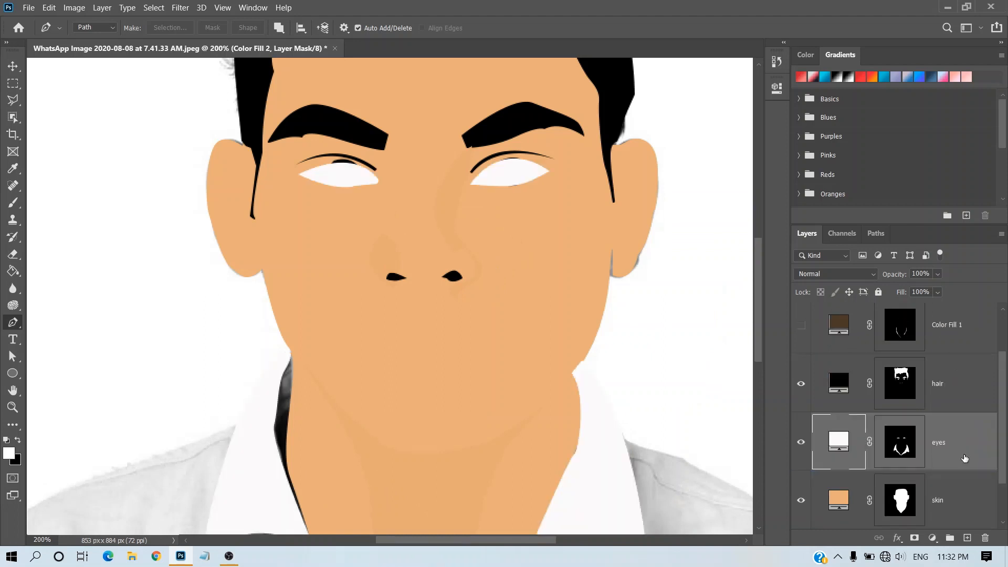
{"action": "key", "text": "ctrl+minus"}
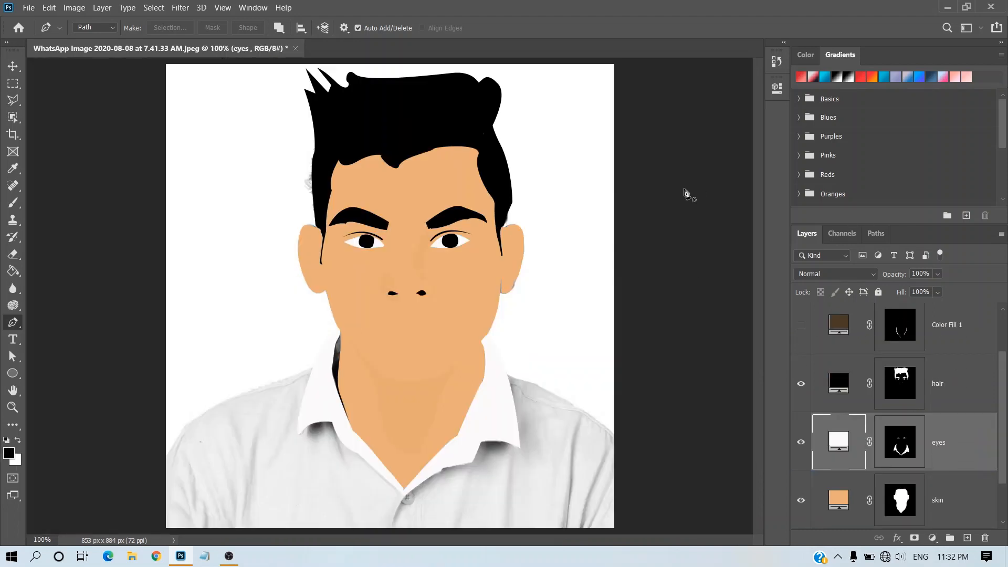
{"action": "left_click", "coordinate": [802, 326]}
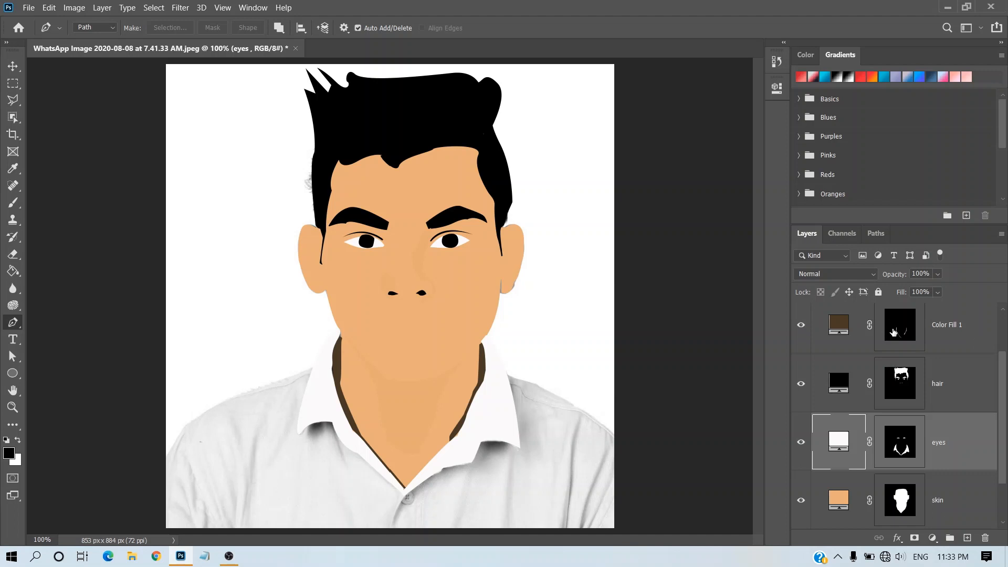
- Select the Color Fill 2 layer and hide all the fill layers so only the photo shows
{"action": "scroll", "coordinate": [889, 405], "scroll_direction": "up", "scroll_amount": 2}
{"action": "scroll", "coordinate": [915, 396], "scroll_direction": "down", "scroll_amount": 3}
{"action": "scroll", "coordinate": [907, 386], "scroll_direction": "up", "scroll_amount": 3}
{"action": "left_click", "coordinate": [901, 341]}
{"action": "left_click_drag", "start_coordinate": [800, 334], "coordinate": [801, 506]}
{"action": "scroll", "coordinate": [849, 440], "scroll_direction": "down", "scroll_amount": 3}
{"action": "left_click", "coordinate": [801, 449]}
- Add a muted red solid color layer named lips' above Color Fill 2 and invert its mask
{"action": "left_click", "coordinate": [932, 538]}
{"action": "left_click", "coordinate": [937, 317]}
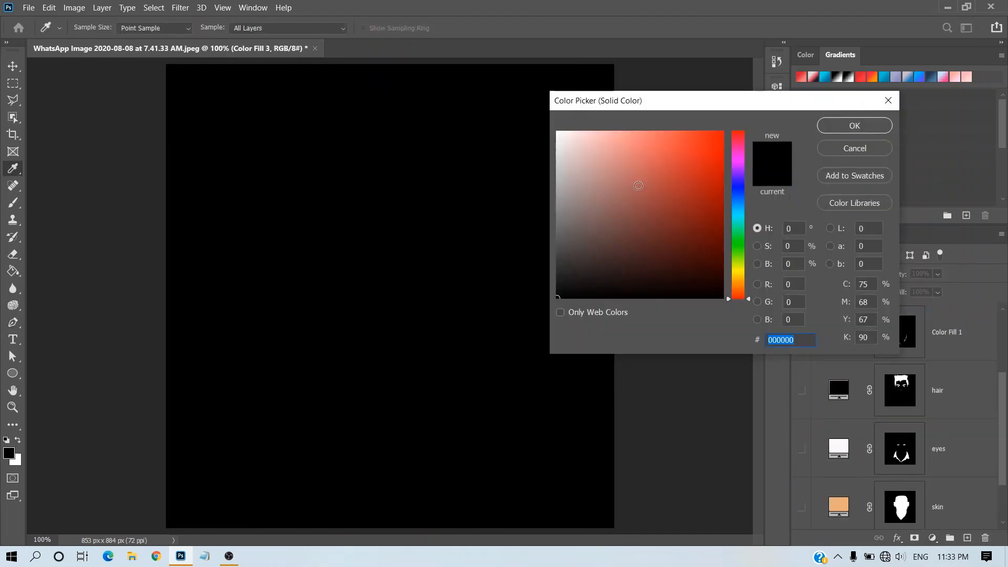
{"action": "left_click", "coordinate": [638, 185]}
{"action": "left_click", "coordinate": [854, 126]}
{"action": "double_click", "coordinate": [947, 334]}
{"action": "type", "text": "lips"}
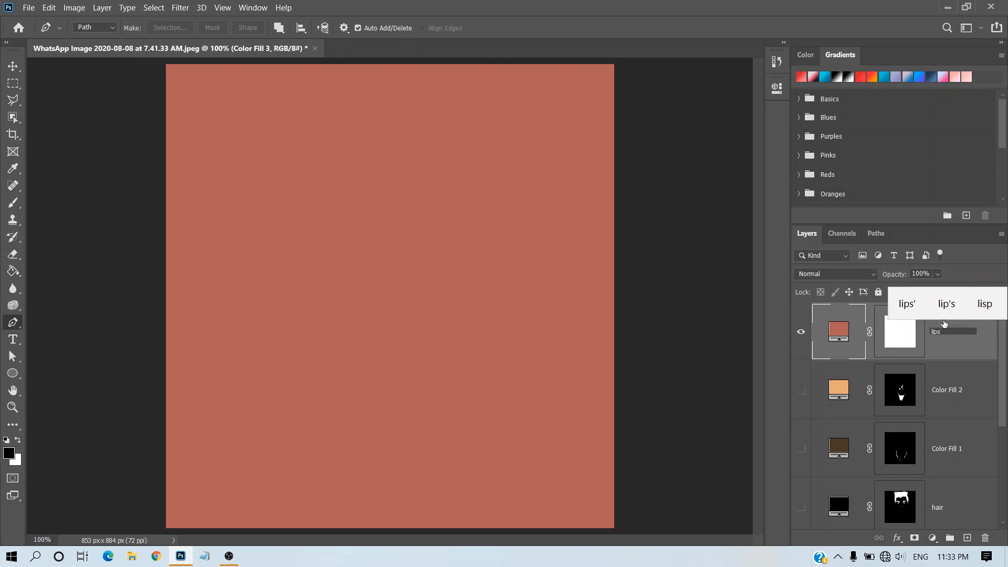
{"action": "left_click", "coordinate": [899, 310]}
{"action": "left_click", "coordinate": [911, 336]}
{"action": "key", "text": "ctrl+i"}
- Trace the top edge of the upper lip with the Pen tool, from the mouth corner on the photo's left to the opposite corner
{"action": "key", "text": "ctrl+plus"}
{"action": "key", "text": "ctrl+plus"}
{"action": "scroll", "coordinate": [466, 336], "scroll_direction": "down", "scroll_amount": 1}
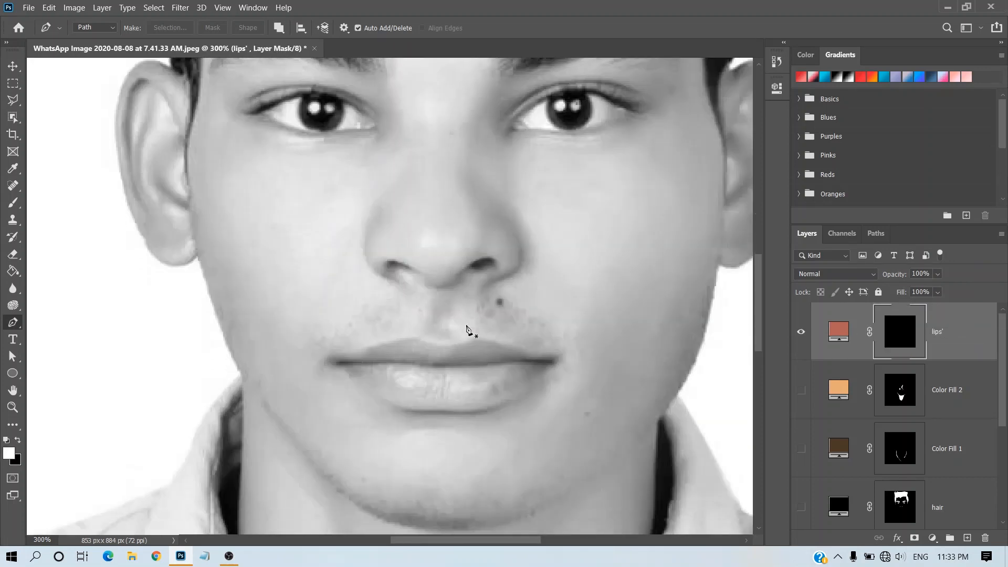
{"action": "key", "text": "ctrl+plus"}
{"action": "key", "text": "ctrl+plus"}
{"action": "scroll", "coordinate": [475, 328], "scroll_direction": "down", "scroll_amount": 2}
{"action": "left_click", "coordinate": [290, 229]}
{"action": "left_click_drag", "start_coordinate": [338, 229], "coordinate": [367, 216]}
{"action": "left_click_drag", "start_coordinate": [401, 203], "coordinate": [529, 201]}
{"action": "left_click", "coordinate": [493, 216]}
{"action": "left_click", "coordinate": [587, 213]}
{"action": "left_click_drag", "start_coordinate": [612, 223], "coordinate": [663, 243]}
{"action": "left_click", "coordinate": [634, 234]}
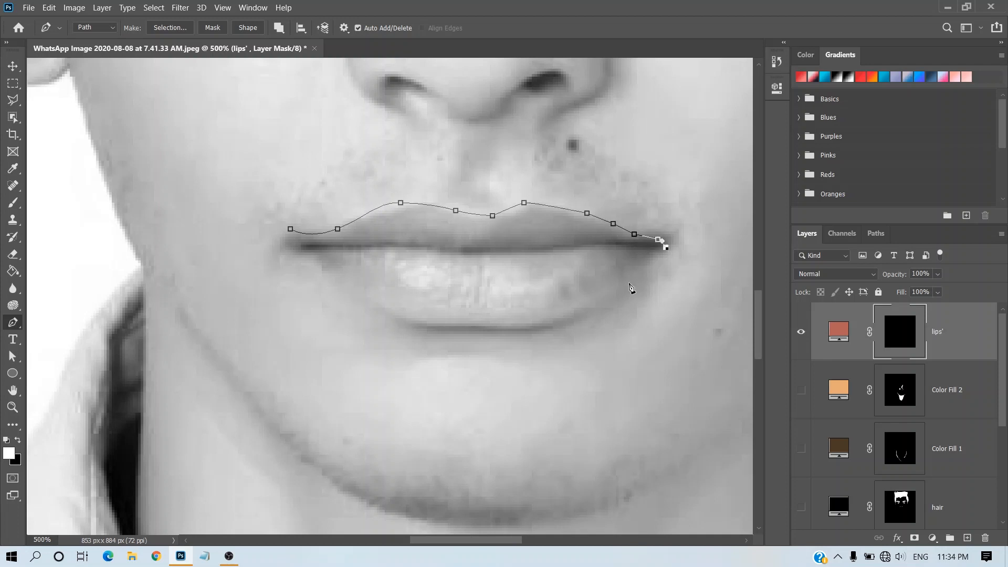
- Continue the lip path along the bottom edge of the lower lip back to the starting mouth corner and close it
{"action": "left_click_drag", "start_coordinate": [626, 284], "coordinate": [604, 297]}
{"action": "left_click_drag", "start_coordinate": [522, 329], "coordinate": [472, 328]}
{"action": "left_click", "coordinate": [402, 325]}
{"action": "left_click_drag", "start_coordinate": [330, 263], "coordinate": [324, 244]}
{"action": "key", "text": "ctrl+z"}
{"action": "left_click_drag", "start_coordinate": [348, 279], "coordinate": [315, 251]}
{"action": "left_click", "coordinate": [290, 247]}
{"action": "left_click", "coordinate": [290, 230]}
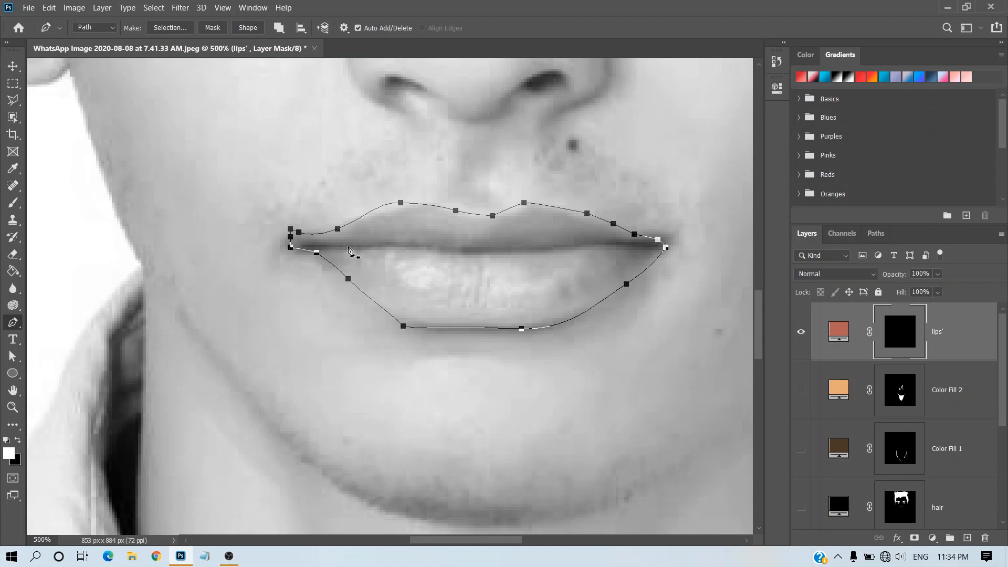
- Undo the last corner points, close the lip path directly at its start and fill it with white on the lips' mask
{"action": "key", "text": "ctrl+Return"}
{"action": "key", "text": "ctrl+z"}
{"action": "key", "text": "ctrl+z"}
{"action": "key", "text": "ctrl+z"}
{"action": "key", "text": "ctrl+z"}
{"action": "key", "text": "ctrl+z"}
{"action": "left_click", "coordinate": [291, 229]}
{"action": "key", "text": "ctrl+Return"}
{"action": "key", "text": "alt+BackSpace"}
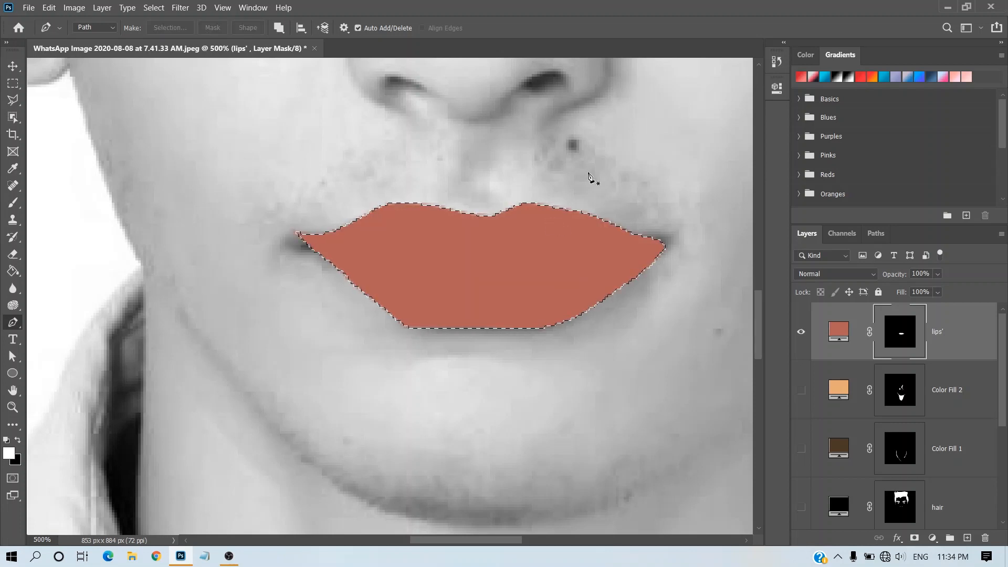
- Hide the lips' layer, deselect, and make the mask of the brown Color Fill 1 layer active
{"action": "left_click", "coordinate": [801, 332]}
{"action": "key", "text": "ctrl+d"}
{"action": "left_click", "coordinate": [949, 496]}
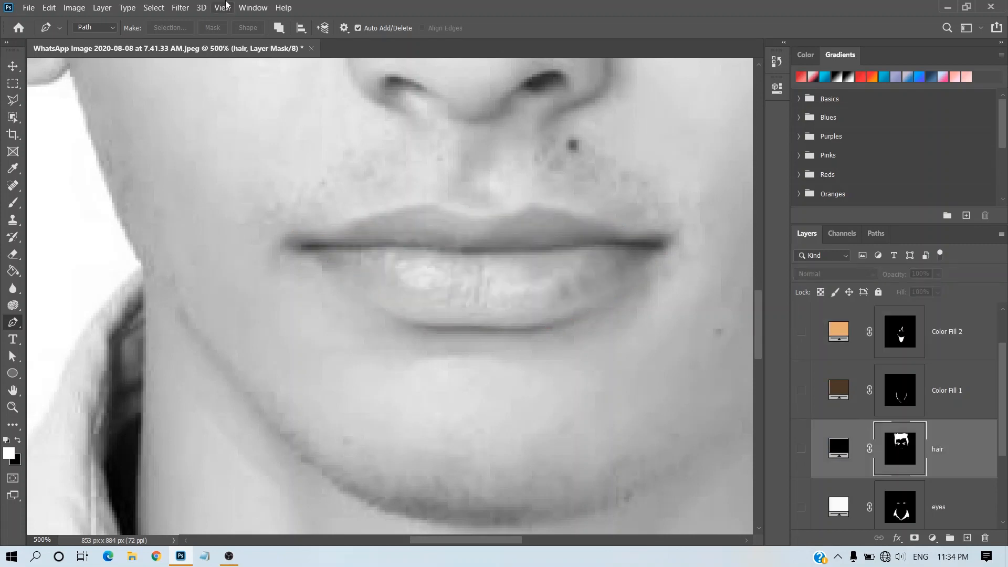
{"action": "left_click", "coordinate": [897, 387]}
- Trace the upper edge of the dark line between the lips with the Pen tool, starting at the photo's left mouth corner
{"action": "left_click", "coordinate": [304, 242]}
{"action": "left_click_drag", "start_coordinate": [358, 244], "coordinate": [366, 245]}
{"action": "left_click_drag", "start_coordinate": [393, 239], "coordinate": [406, 240]}
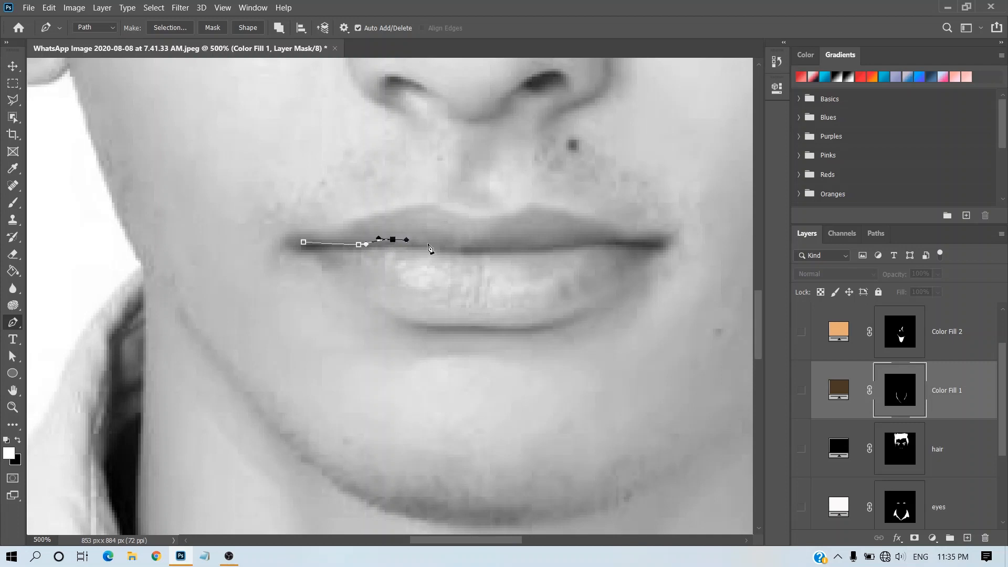
{"action": "left_click", "coordinate": [430, 245]}
{"action": "left_click", "coordinate": [463, 247]}
{"action": "left_click", "coordinate": [493, 250]}
{"action": "left_click", "coordinate": [527, 245]}
{"action": "left_click", "coordinate": [563, 242]}
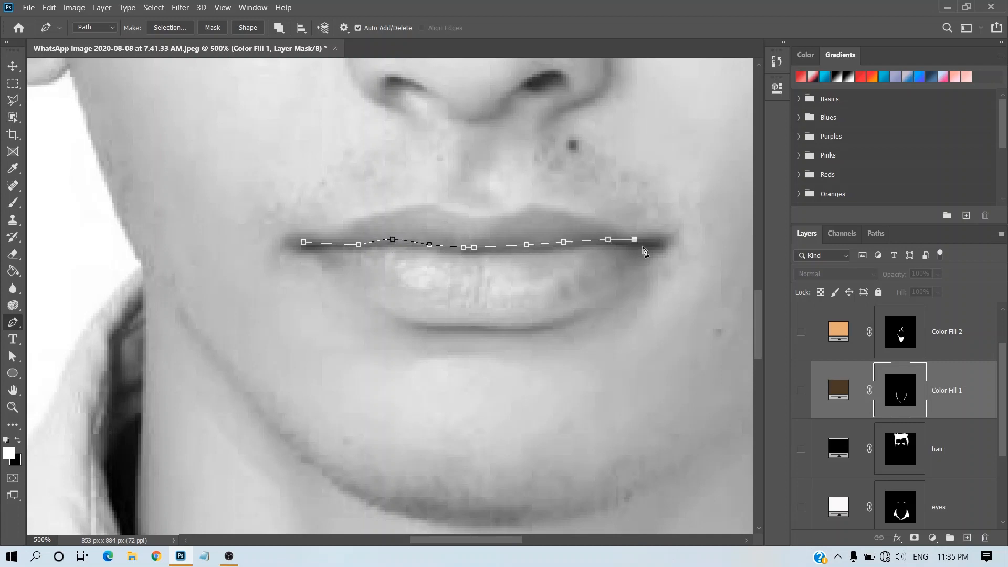
- Trace the lower edge of the dark line between the lips back to the starting corner and close the path
{"action": "left_click", "coordinate": [593, 248]}
{"action": "left_click", "coordinate": [548, 253]}
{"action": "left_click", "coordinate": [475, 255]}
{"action": "left_click", "coordinate": [453, 255]}
{"action": "left_click", "coordinate": [409, 247]}
{"action": "left_click", "coordinate": [388, 250]}
{"action": "left_click", "coordinate": [343, 250]}
{"action": "left_click", "coordinate": [312, 250]}
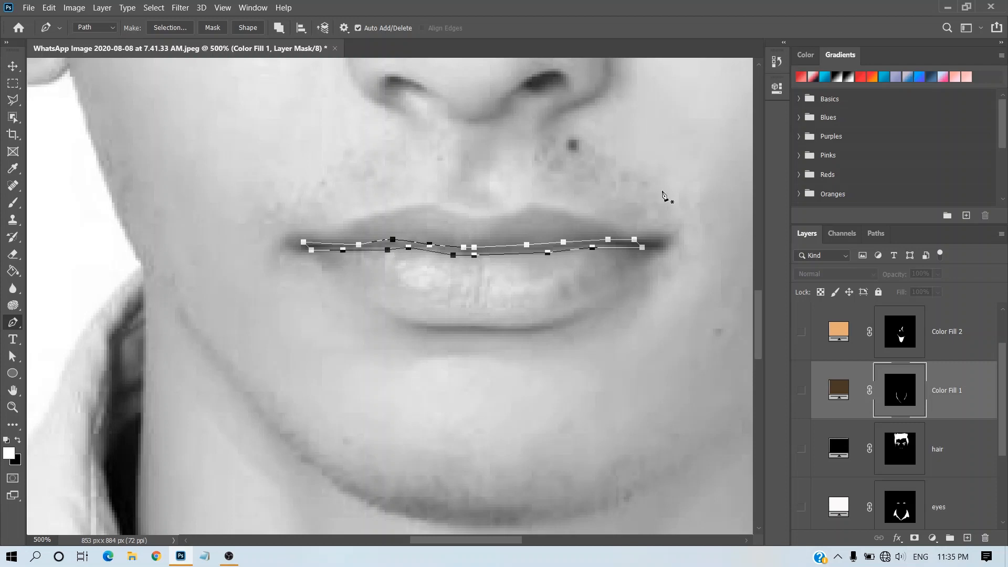
- Show the Color Fill 1 layer, fill the line between the lips with white on its mask, and deselect
{"action": "key", "text": "ctrl+Return"}
{"action": "key", "text": "alt+BackSpace"}
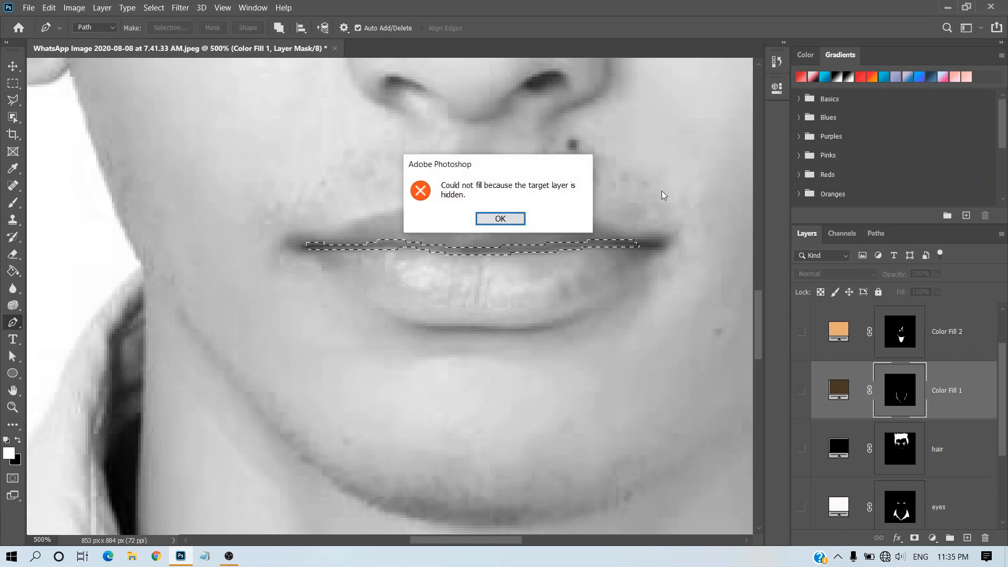
{"action": "left_click", "coordinate": [497, 218]}
{"action": "left_click", "coordinate": [802, 391]}
{"action": "key", "text": "alt+BackSpace"}
{"action": "key", "text": "ctrl+d"}
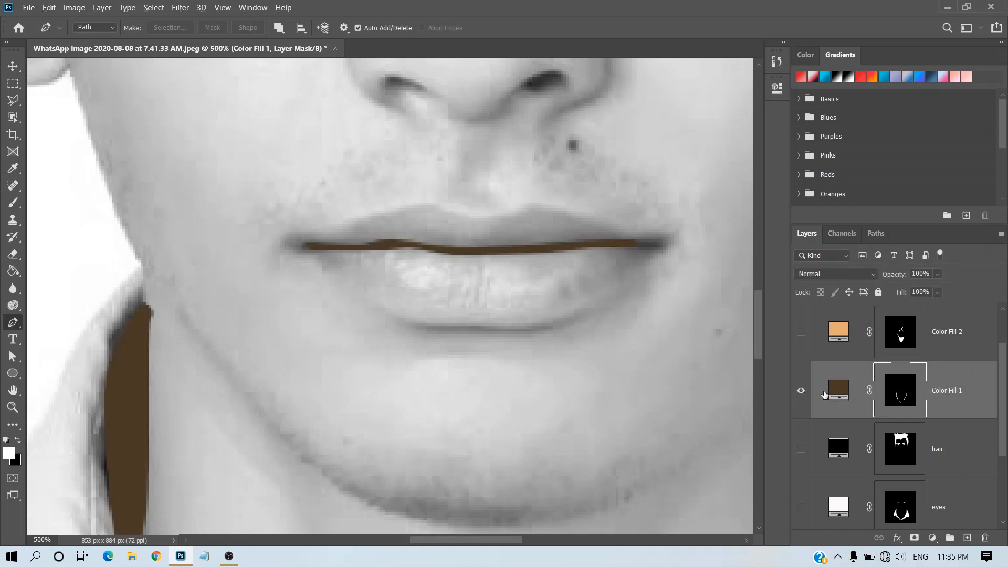
- Show the lips' layer, move it directly below Color Fill 1, and make the Color Fill 1 mask active for white filling
{"action": "scroll", "coordinate": [802, 340], "scroll_direction": "up", "scroll_amount": 1}
{"action": "left_click", "coordinate": [801, 333]}
{"action": "left_click_drag", "start_coordinate": [841, 331], "coordinate": [841, 481]}
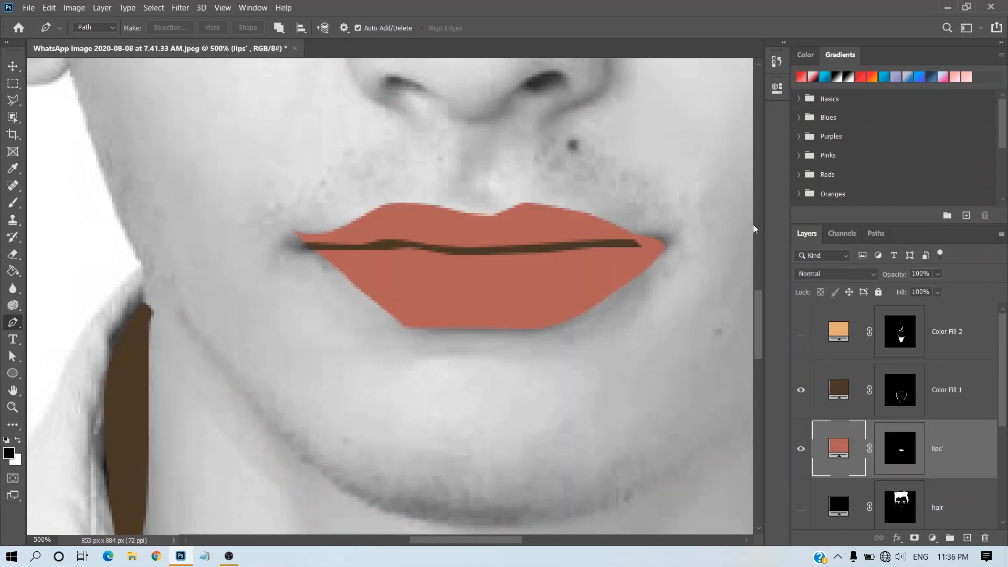
{"action": "left_click", "coordinate": [900, 390]}
{"action": "key", "text": "x"}
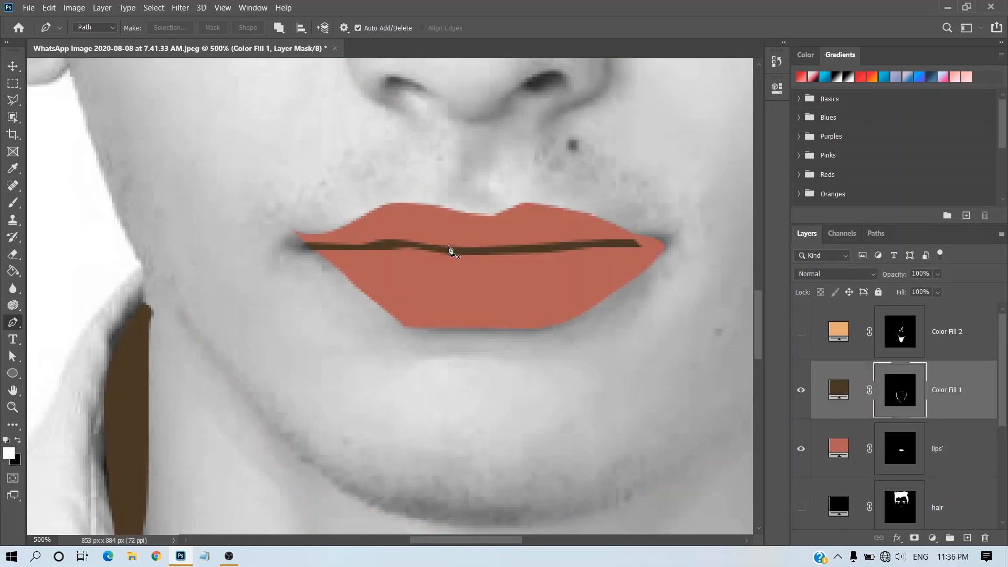
- Trace a deeper dark shape below the line between the lips and fill it with white on the Color Fill 1 mask
{"action": "left_click", "coordinate": [637, 243]}
{"action": "left_click", "coordinate": [650, 244]}
{"action": "left_click_drag", "start_coordinate": [527, 266], "coordinate": [469, 260]}
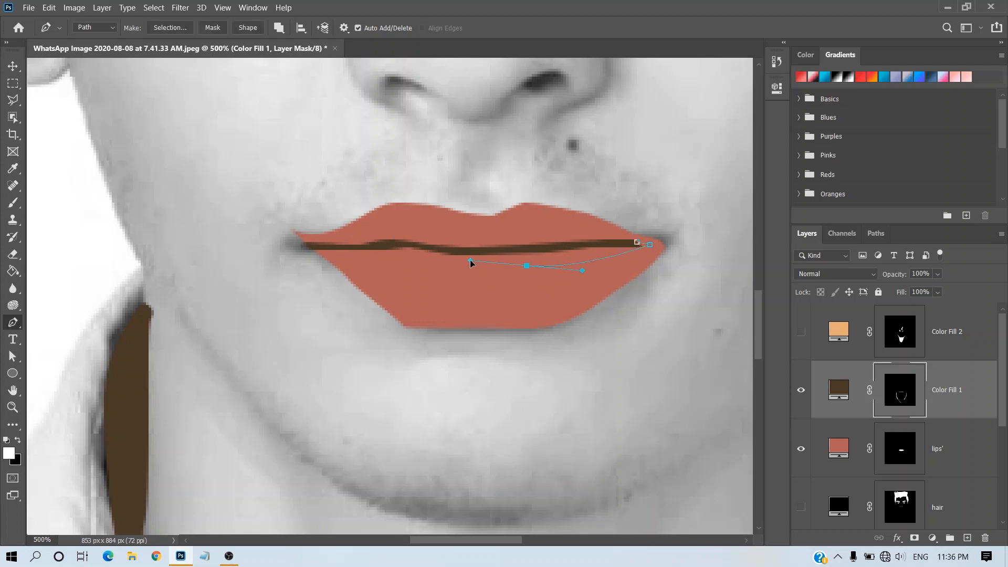
{"action": "left_click_drag", "start_coordinate": [388, 269], "coordinate": [375, 264]}
{"action": "left_click", "coordinate": [637, 242]}
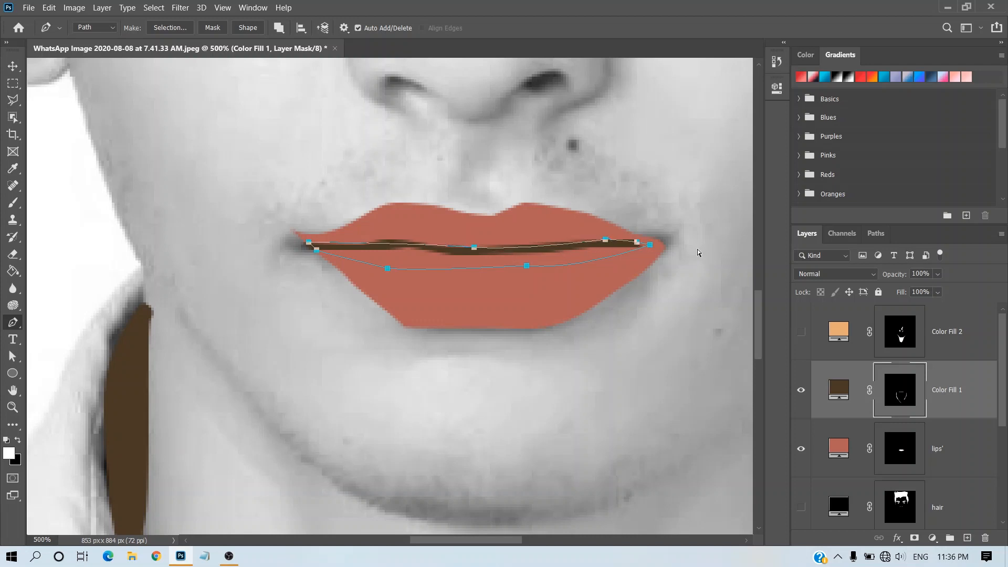
{"action": "key", "text": "ctrl+Return"}
{"action": "key", "text": "ctrl+d"}
- Trace a strip along the lower edge of the brown mouth shape and fill it with white on the Color Fill 1 mask
{"action": "left_click", "coordinate": [399, 269]}
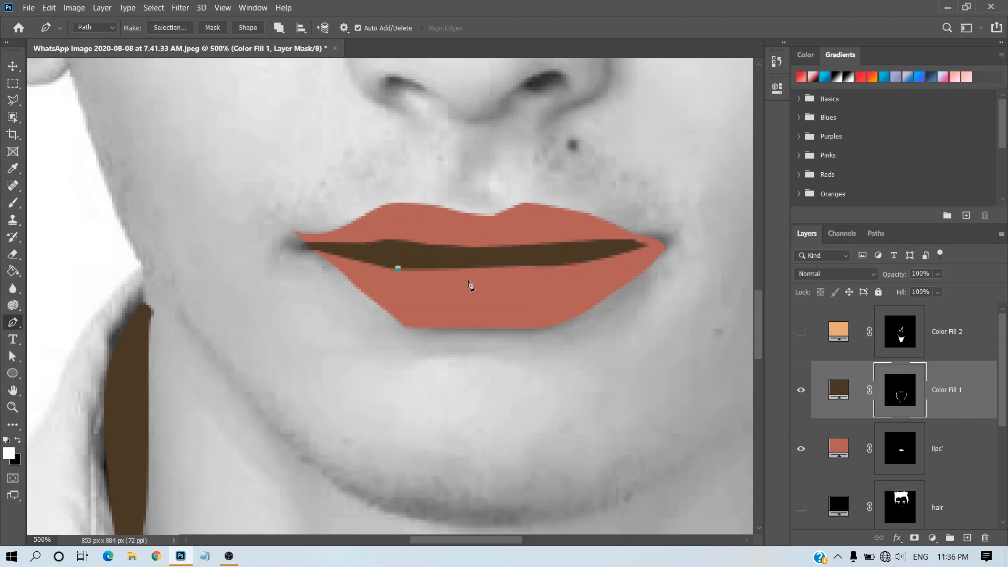
{"action": "left_click", "coordinate": [466, 278]}
{"action": "left_click", "coordinate": [553, 273]}
{"action": "left_click", "coordinate": [587, 261]}
{"action": "key", "text": "ctrl+Return"}
{"action": "key", "text": "alt+BackSpace"}
{"action": "key", "text": "ctrl+d"}
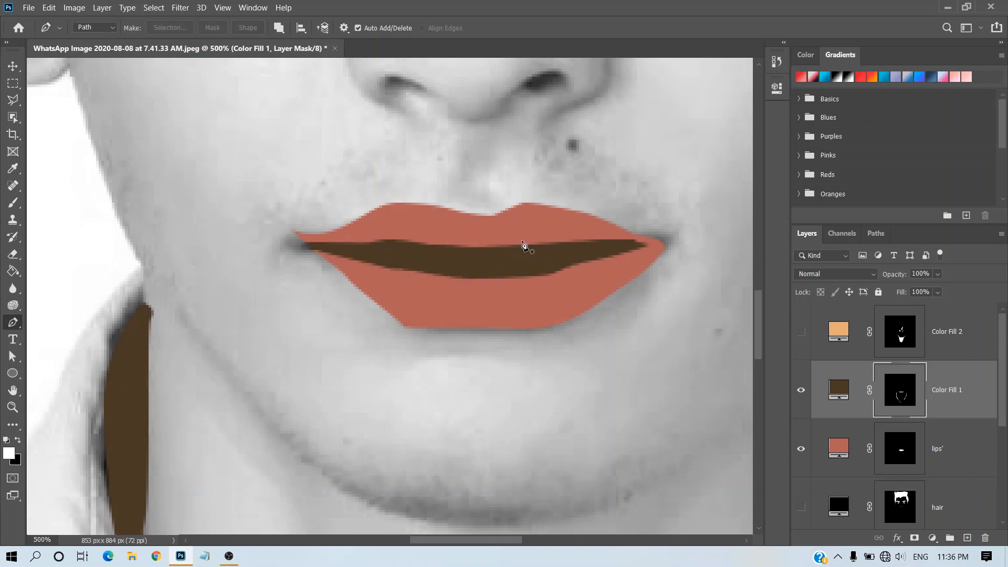
- Undo the brown mouth fills and the reordering of the lips' layer, back to the selection of the line between the lips
{"action": "key", "text": "ctrl+1"}
{"action": "key", "text": "ctrl+plus"}
{"action": "key", "text": "ctrl+plus"}
{"action": "key", "text": "ctrl+plus"}
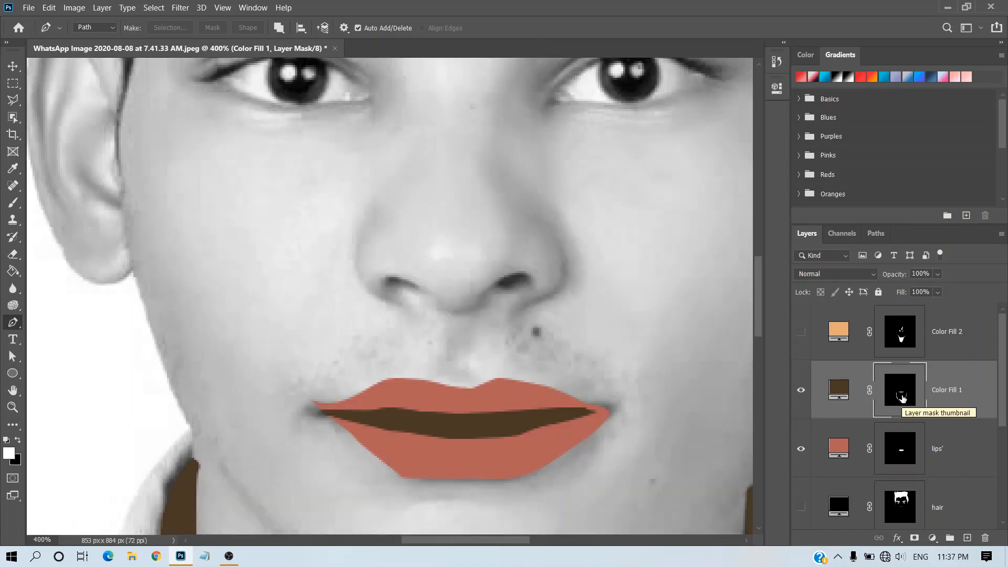
{"action": "key", "text": "ctrl+z"}
{"action": "key", "text": "ctrl+z"}
{"action": "key", "text": "ctrl+z"}
{"action": "key", "text": "ctrl+z"}
{"action": "key", "text": "ctrl+z"}
{"action": "key", "text": "ctrl+z"}
{"action": "key", "text": "ctrl+z"}
{"action": "key", "text": "ctrl+z"}
{"action": "key", "text": "ctrl+z"}
{"action": "key", "text": "ctrl+z"}
{"action": "key", "text": "ctrl+z"}
{"action": "key", "text": "ctrl+z"}
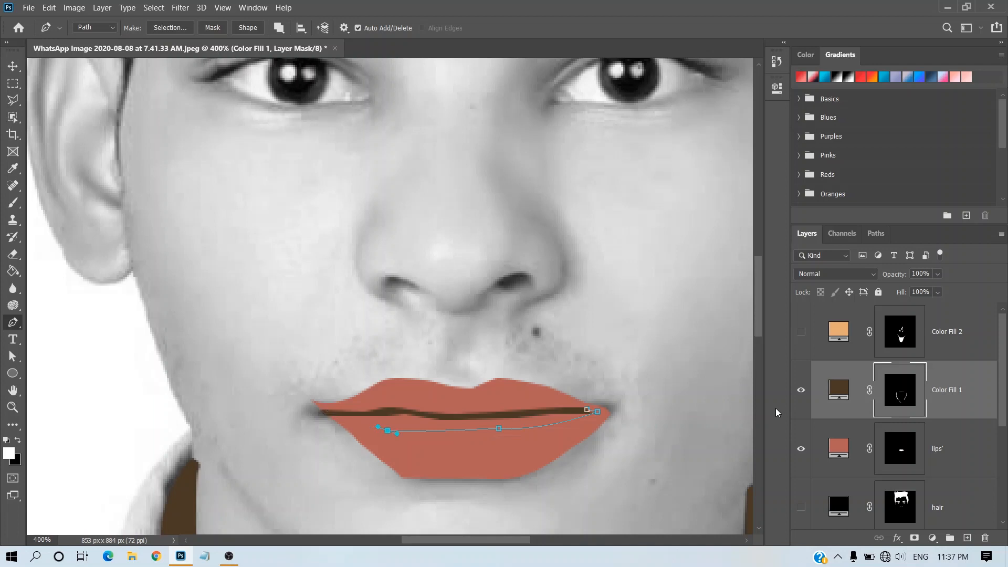
{"action": "left_click_drag", "start_coordinate": [955, 329], "coordinate": [942, 472]}
{"action": "key", "text": "ctrl+z"}
{"action": "key", "text": "ctrl+z"}
{"action": "key", "text": "ctrl+z"}
{"action": "key", "text": "ctrl+z"}
{"action": "key", "text": "ctrl+z"}
{"action": "key", "text": "ctrl+z"}
{"action": "key", "text": "ctrl+z"}
{"action": "key", "text": "ctrl+z"}
{"action": "key", "text": "ctrl+z"}
{"action": "key", "text": "ctrl+z"}
{"action": "key", "text": "ctrl+z"}
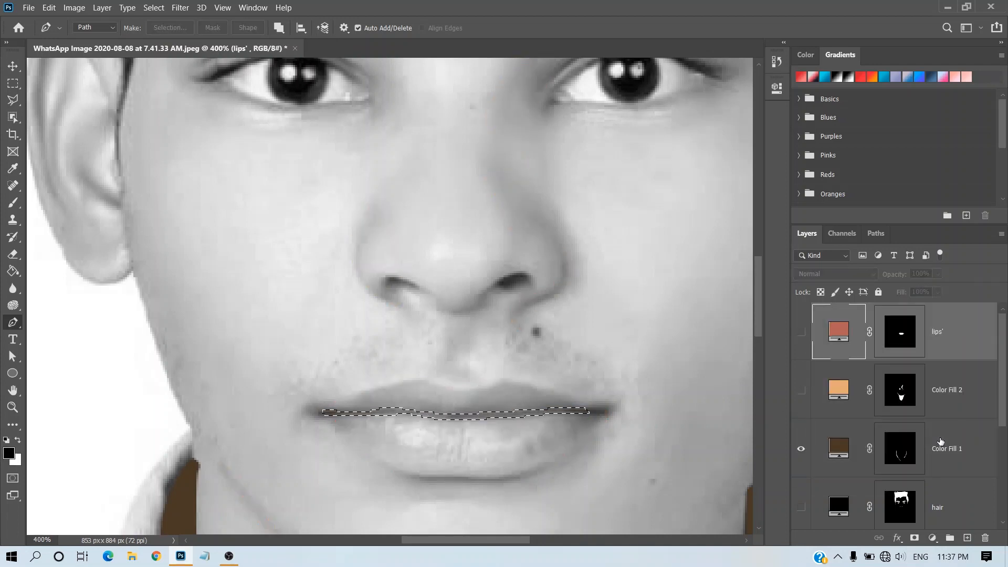
- Make the hair layer's mask active and trace a closed dark mouth shape between the lips with the Pen tool
{"action": "left_click", "coordinate": [898, 339]}
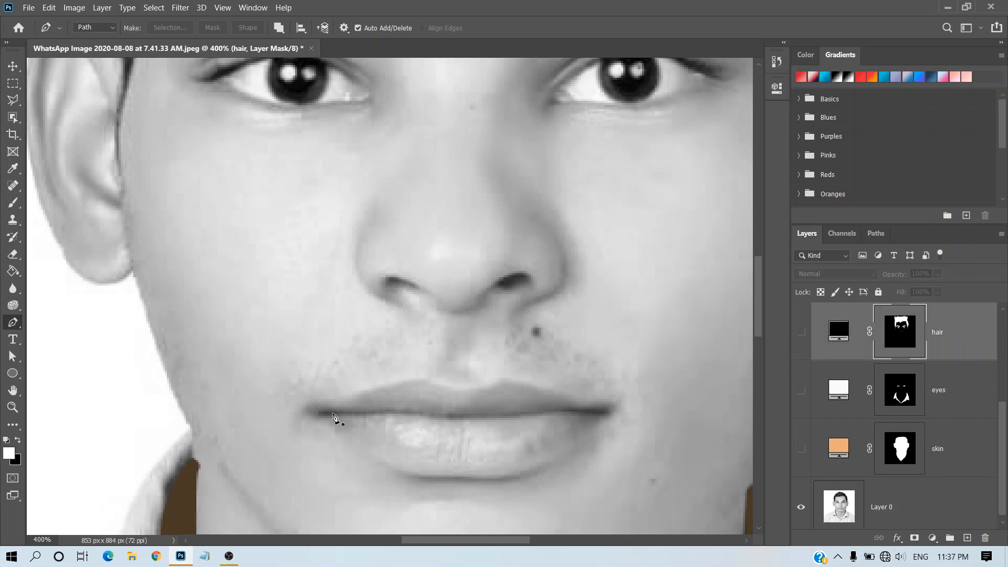
{"action": "left_click", "coordinate": [356, 412]}
{"action": "left_click_drag", "start_coordinate": [447, 409], "coordinate": [558, 415]}
{"action": "key", "text": "ctrl+z"}
{"action": "left_click", "coordinate": [552, 418]}
{"action": "left_click_drag", "start_coordinate": [450, 430], "coordinate": [446, 423]}
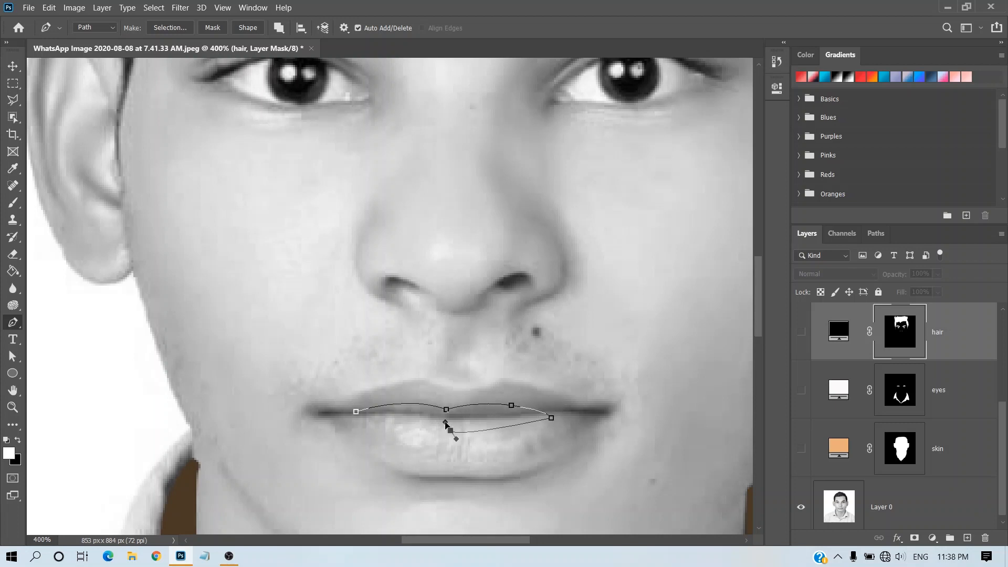
{"action": "left_click", "coordinate": [356, 412]}
- Show the hair layer, fill the mouth shape with white on its mask, and deselect
{"action": "key", "text": "ctrl+Return"}
{"action": "left_click", "coordinate": [801, 332]}
{"action": "key", "text": "alt+BackSpace"}
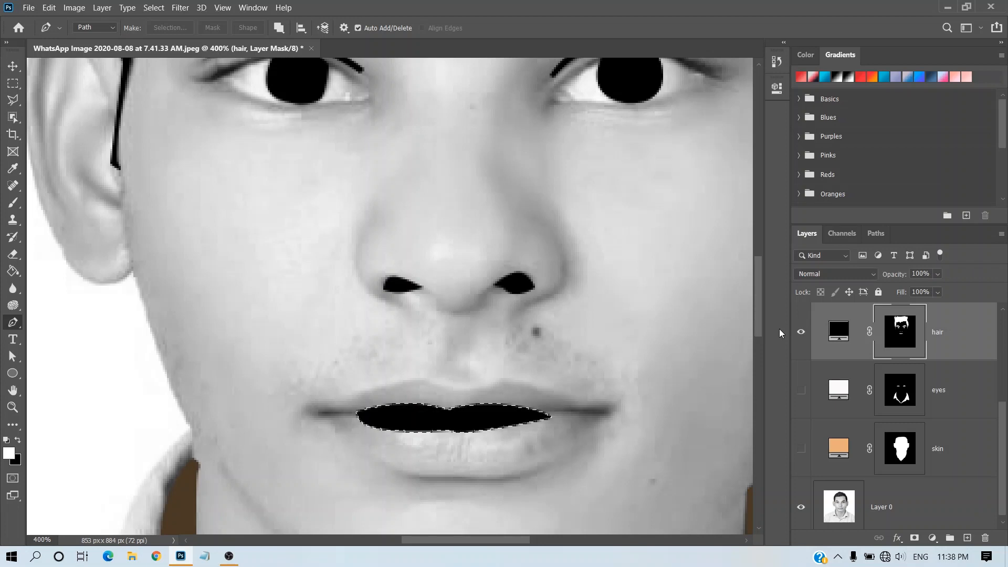
{"action": "key", "text": "ctrl+d"}
- Move the lips' layer directly below the hair layer and make it visible
{"action": "scroll", "coordinate": [954, 385], "scroll_direction": "up", "scroll_amount": 3}
{"action": "left_click_drag", "start_coordinate": [956, 338], "coordinate": [966, 451]}
{"action": "left_click", "coordinate": [801, 449]}
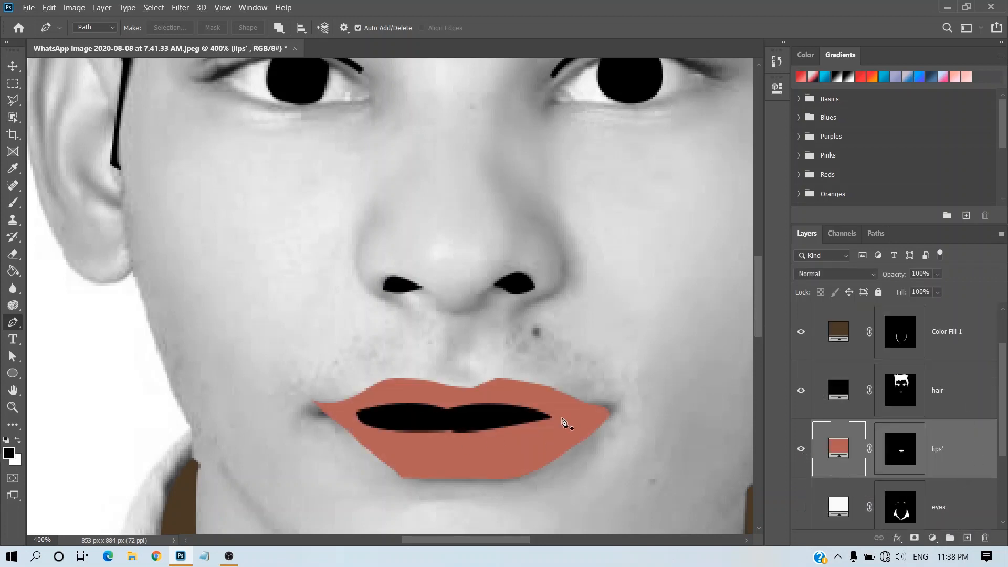
- Trace two rounded lobes along the lower edge of the black mouth shape and fill them with white on the hair mask
{"action": "left_click", "coordinate": [892, 403]}
{"action": "left_click", "coordinate": [450, 433]}
{"action": "left_click_drag", "start_coordinate": [543, 439], "coordinate": [564, 426]}
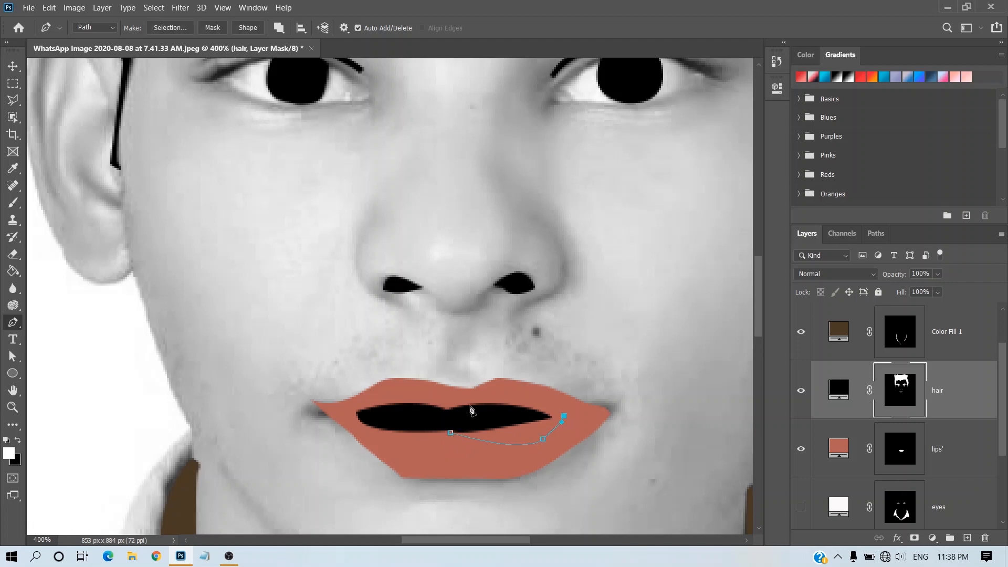
{"action": "left_click_drag", "start_coordinate": [461, 405], "coordinate": [485, 411]}
{"action": "left_click", "coordinate": [451, 433]}
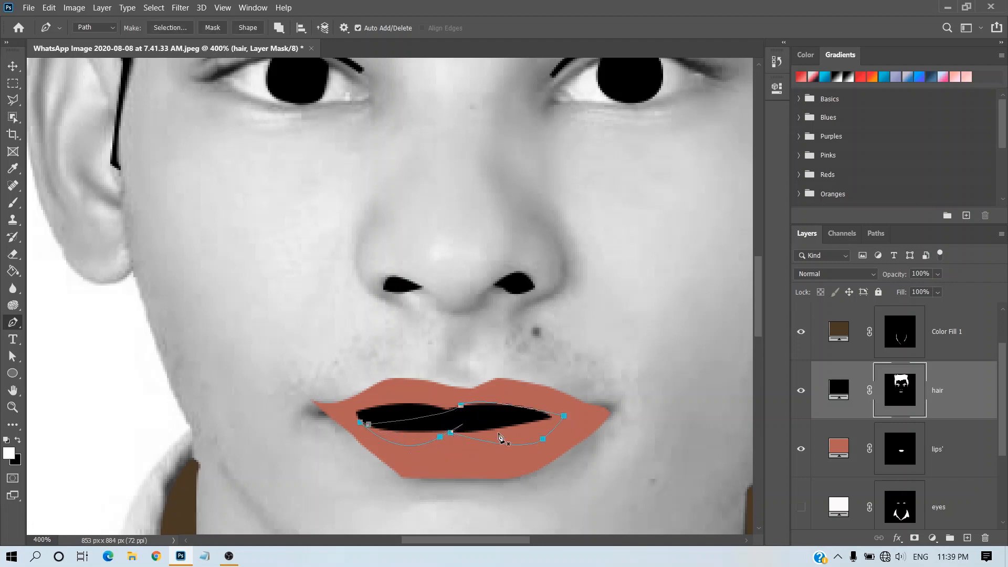
{"action": "left_click", "coordinate": [440, 437], "text": "alt"}
{"action": "key", "text": "ctrl+Return"}
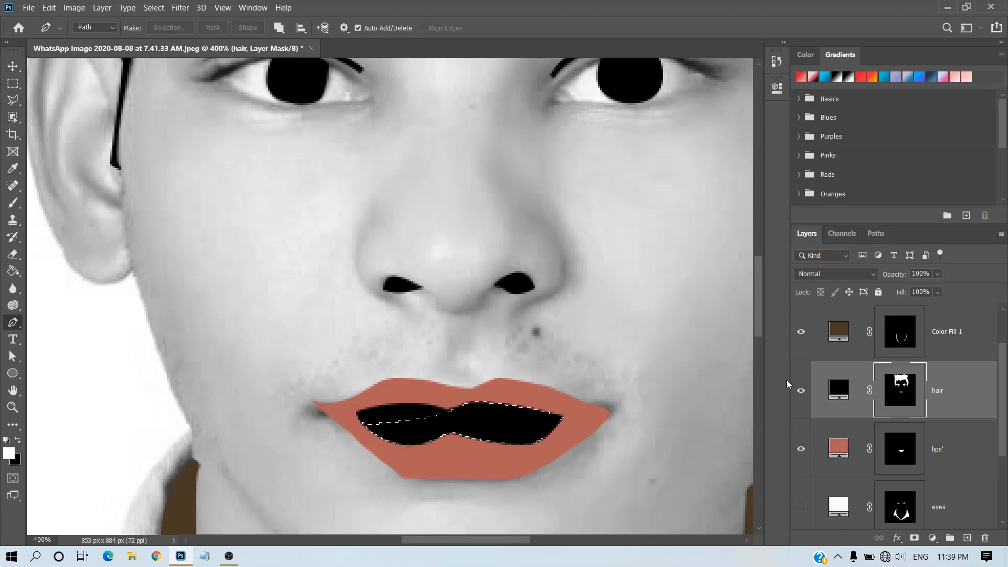
- Make the skin, eyes and Color Fill 2 layers visible to show the whole cartoon portrait
{"action": "key", "text": "ctrl+minus"}
{"action": "key", "text": "ctrl+minus"}
{"action": "key", "text": "ctrl+minus"}
{"action": "scroll", "coordinate": [830, 431], "scroll_direction": "down", "scroll_amount": 3}
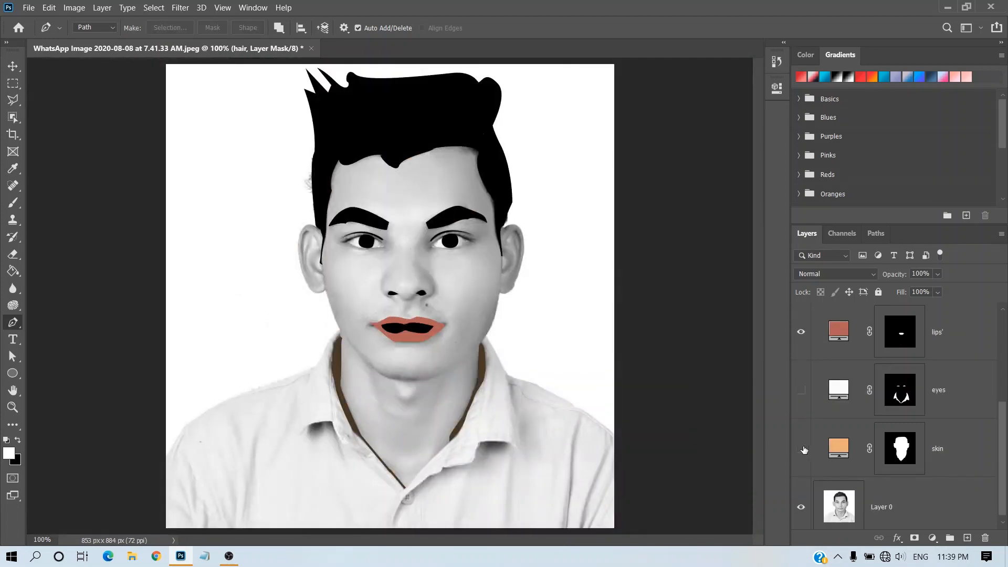
{"action": "left_click", "coordinate": [801, 449]}
{"action": "left_click", "coordinate": [801, 391]}
{"action": "scroll", "coordinate": [801, 368], "scroll_direction": "up", "scroll_amount": 3}
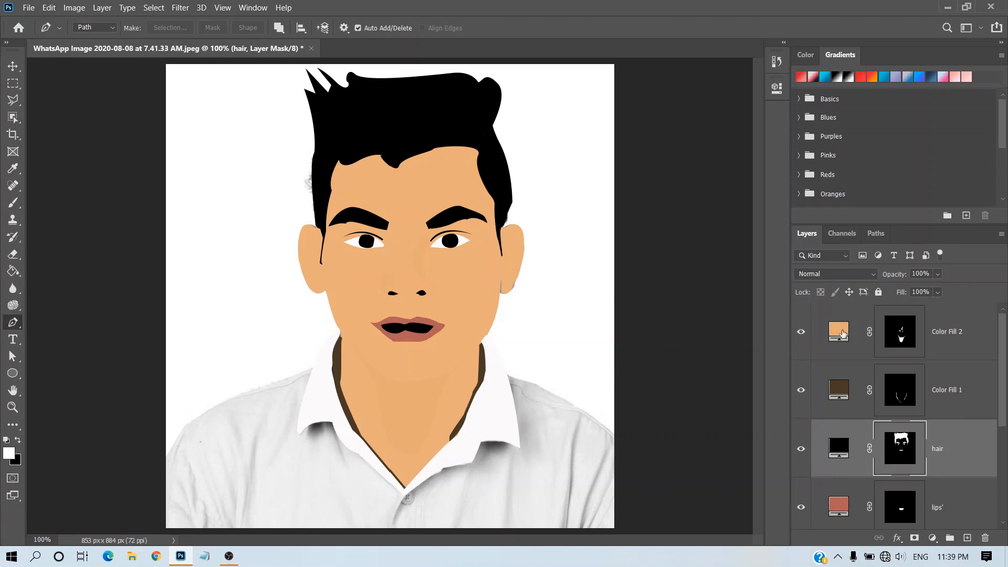
- Change the Color Fill 2 shadow color to the darker tan c7976c
{"action": "double_click", "coordinate": [836, 329]}
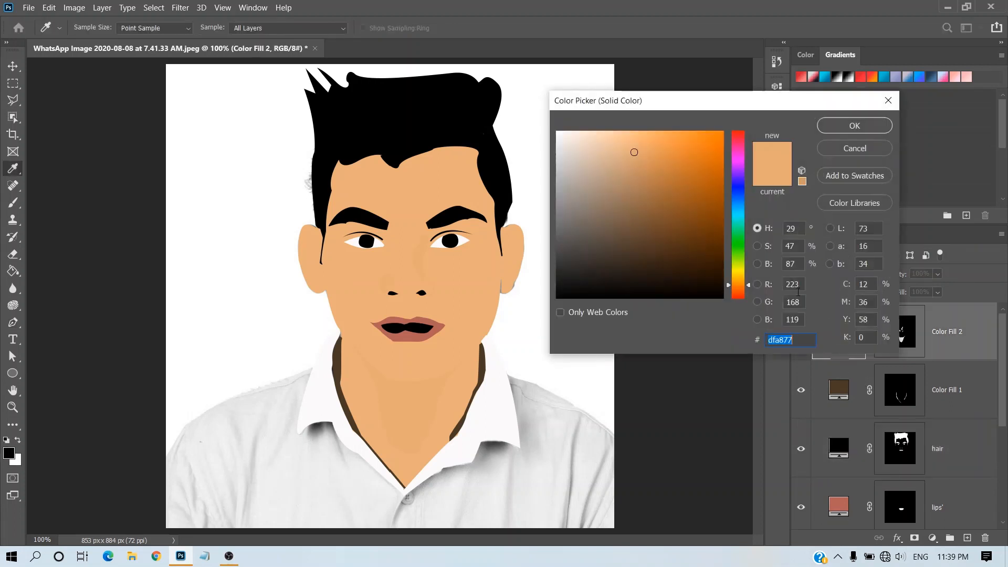
{"action": "left_click", "coordinate": [638, 162]}
{"action": "left_click", "coordinate": [635, 178]}
{"action": "left_click", "coordinate": [633, 191]}
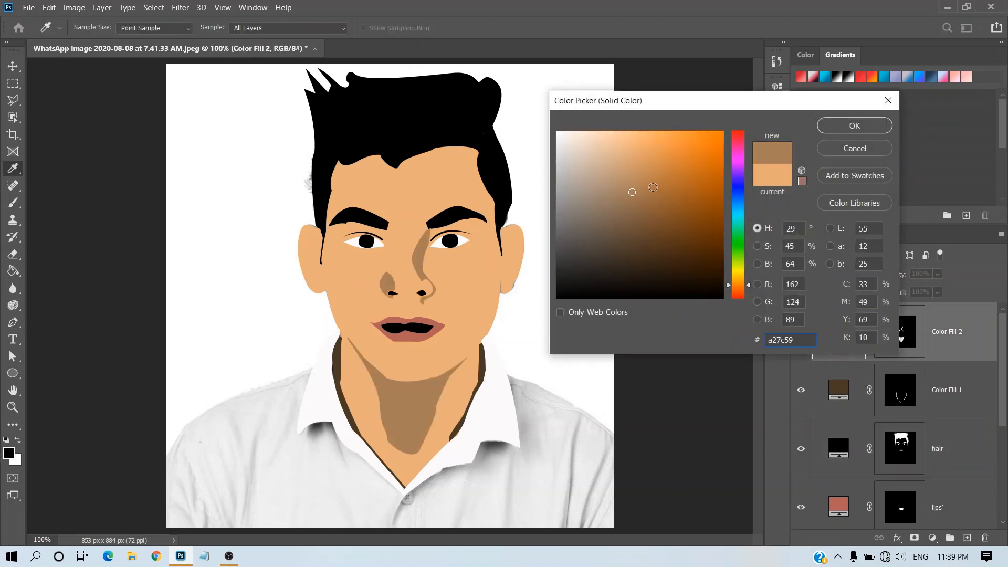
{"action": "left_click", "coordinate": [631, 164]}
{"action": "left_click", "coordinate": [624, 185]}
{"action": "left_click", "coordinate": [635, 166]}
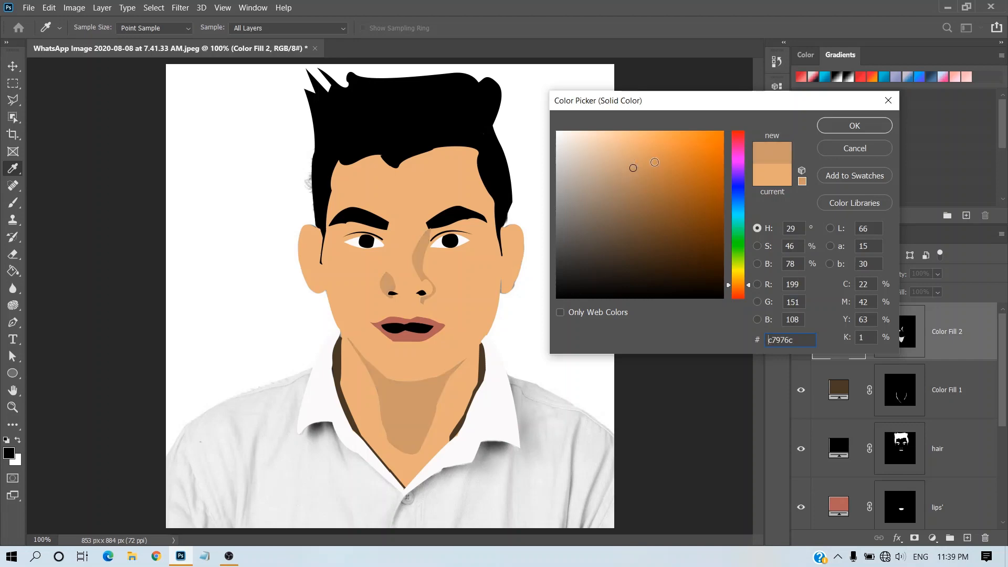
{"action": "left_click", "coordinate": [855, 126]}
- Hide all color layers except hair over the photo and make the hair layer's mask active
{"action": "key", "text": "p"}
{"action": "key", "text": "ctrl+plus"}
{"action": "key", "text": "ctrl+plus"}
{"action": "left_click", "coordinate": [801, 332]}
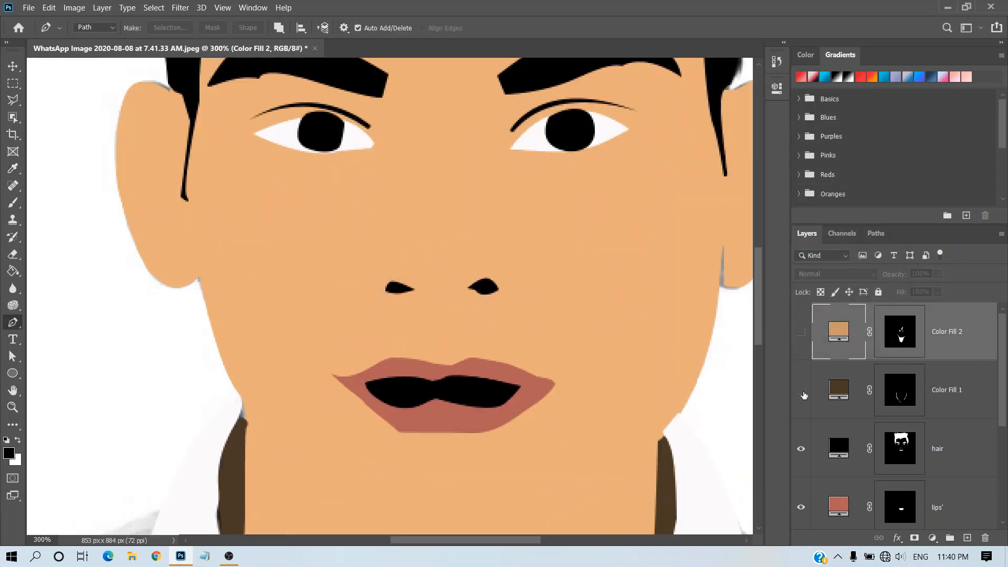
{"action": "left_click_drag", "start_coordinate": [804, 394], "coordinate": [838, 520]}
{"action": "left_click", "coordinate": [900, 332]}
{"action": "left_click", "coordinate": [803, 332]}
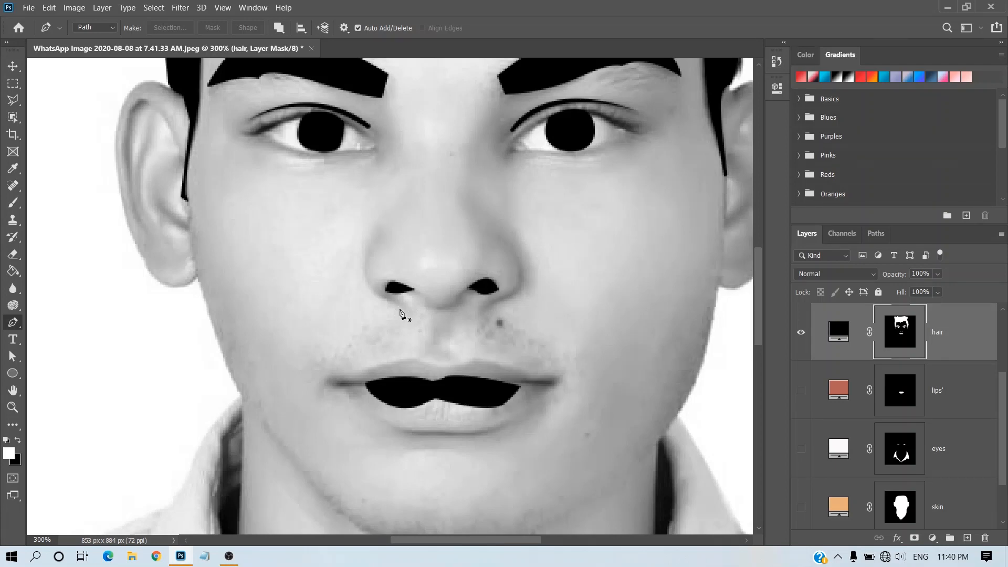
- Trace a mustache outline between the nose and the upper lip with the Pen tool, extending past both mouth corners
{"action": "left_click", "coordinate": [400, 309]}
{"action": "left_click_drag", "start_coordinate": [308, 361], "coordinate": [290, 384]}
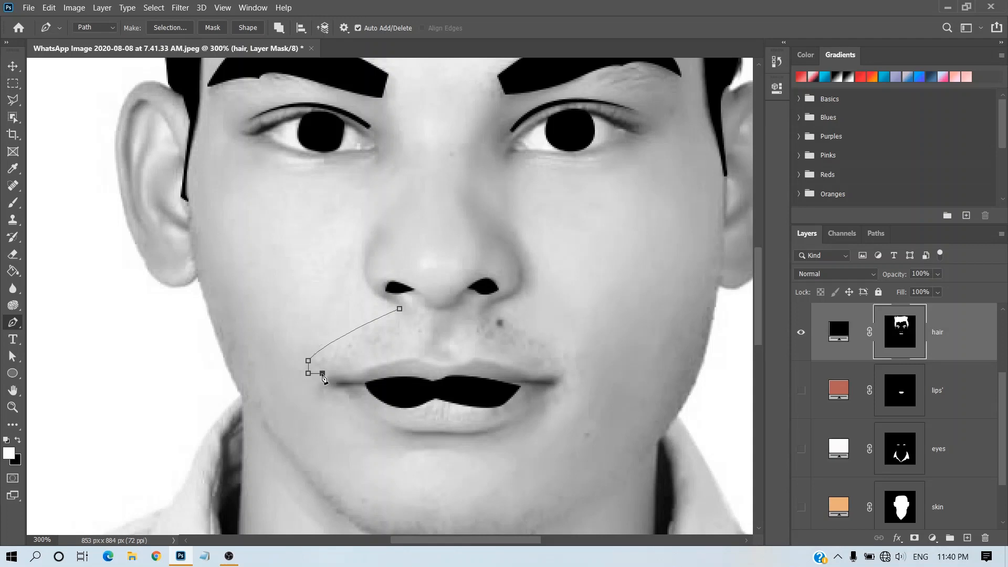
{"action": "left_click_drag", "start_coordinate": [352, 359], "coordinate": [443, 350]}
{"action": "left_click", "coordinate": [450, 356]}
{"action": "left_click", "coordinate": [476, 345]}
{"action": "left_click_drag", "start_coordinate": [552, 364], "coordinate": [571, 377]}
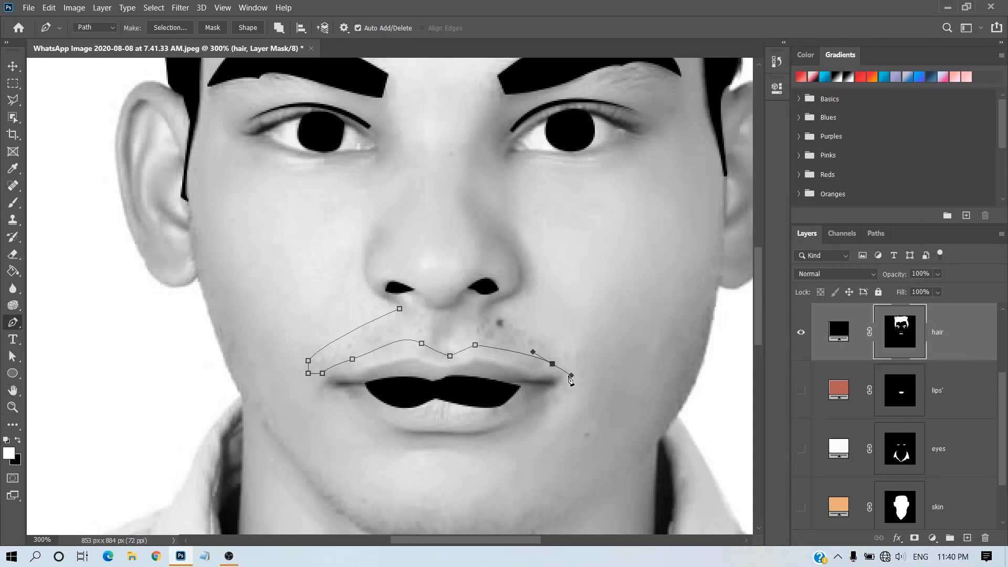
{"action": "left_click", "coordinate": [569, 356]}
{"action": "left_click_drag", "start_coordinate": [540, 337], "coordinate": [484, 313]}
- Fill the mustache outline with white on the hair mask and deselect
{"action": "key", "text": "ctrl+Return"}
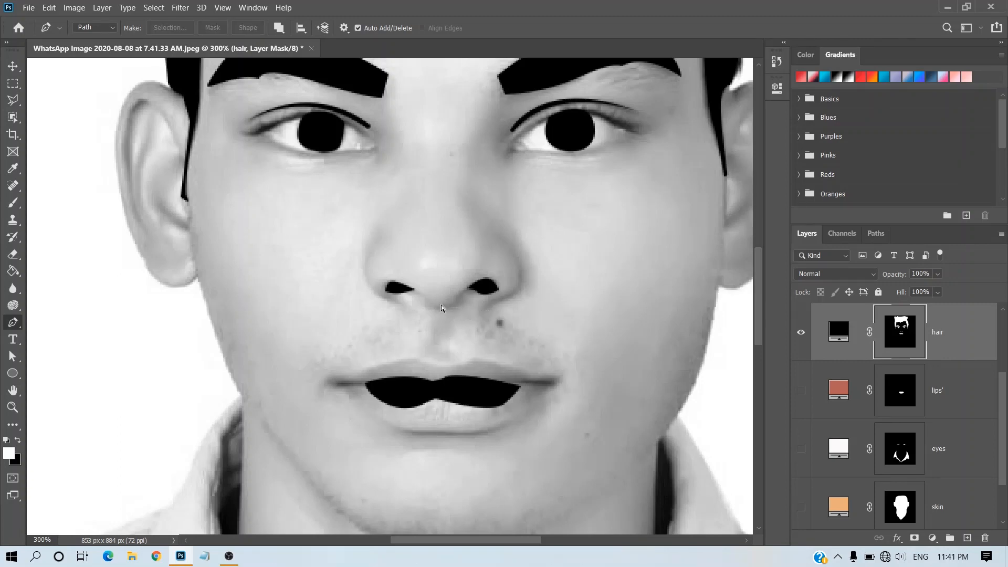
{"action": "key", "text": "alt+BackSpace"}
{"action": "left_click", "coordinate": [801, 391]}
{"action": "left_click", "coordinate": [801, 390]}
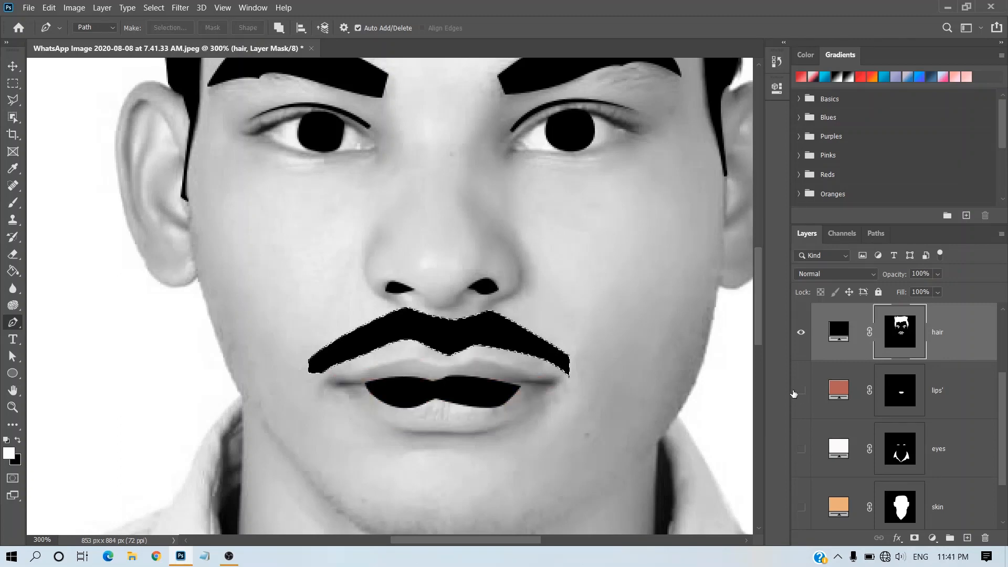
{"action": "key", "text": "ctrl+d"}
- Trace the beard's inner edge from the sideburn on the photo's left down the cheek to the chin
{"action": "left_click", "coordinate": [188, 199]}
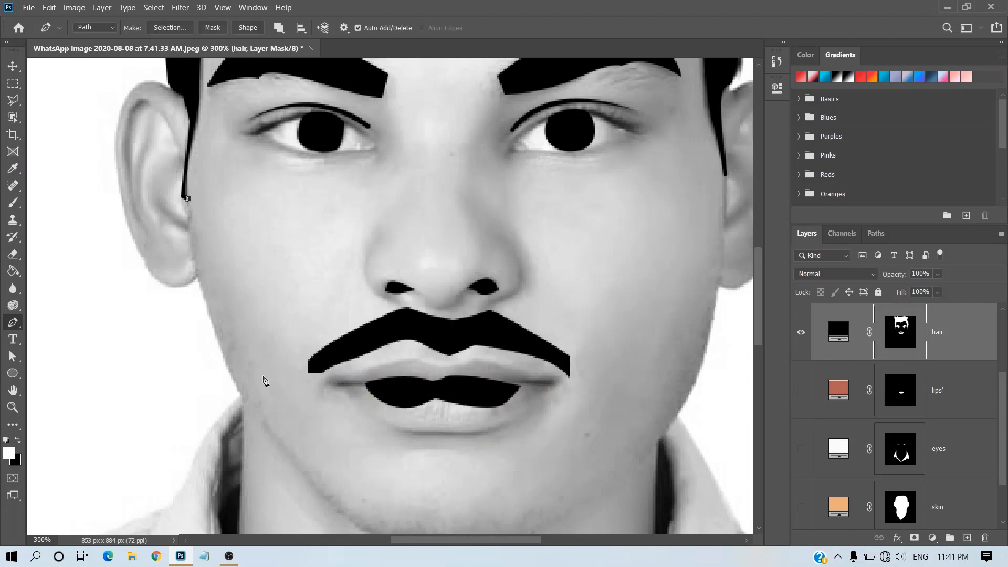
{"action": "left_click_drag", "start_coordinate": [255, 367], "coordinate": [275, 386]}
{"action": "left_click", "coordinate": [304, 443]}
{"action": "left_click", "coordinate": [376, 479]}
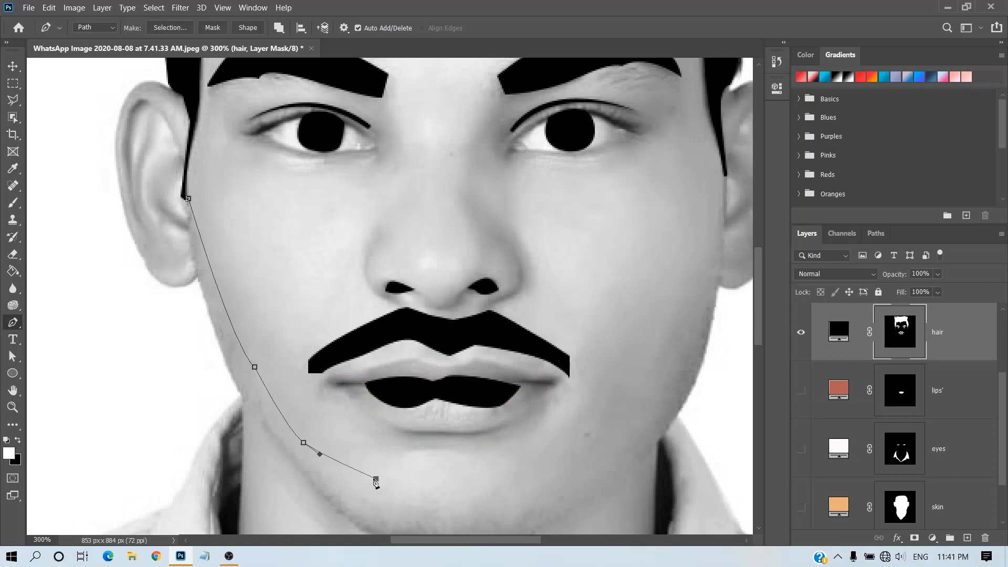
{"action": "left_click", "coordinate": [404, 454]}
{"action": "key", "text": "ctrl+z"}
- Continue the beard's inner edge from the chin notch below the lower lip up to the sideburn on the photo's right
{"action": "left_click_drag", "start_coordinate": [426, 473], "coordinate": [500, 474]}
{"action": "left_click_drag", "start_coordinate": [563, 463], "coordinate": [584, 446]}
{"action": "left_click_drag", "start_coordinate": [650, 392], "coordinate": [667, 361]}
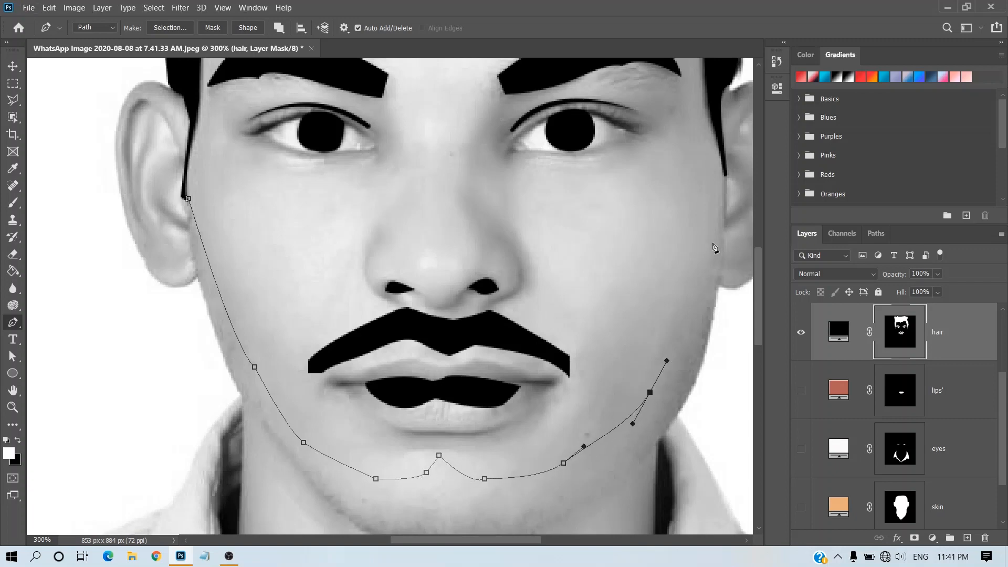
{"action": "left_click_drag", "start_coordinate": [716, 236], "coordinate": [727, 211]}
{"action": "left_click", "coordinate": [725, 178]}
{"action": "left_click", "coordinate": [725, 175]}
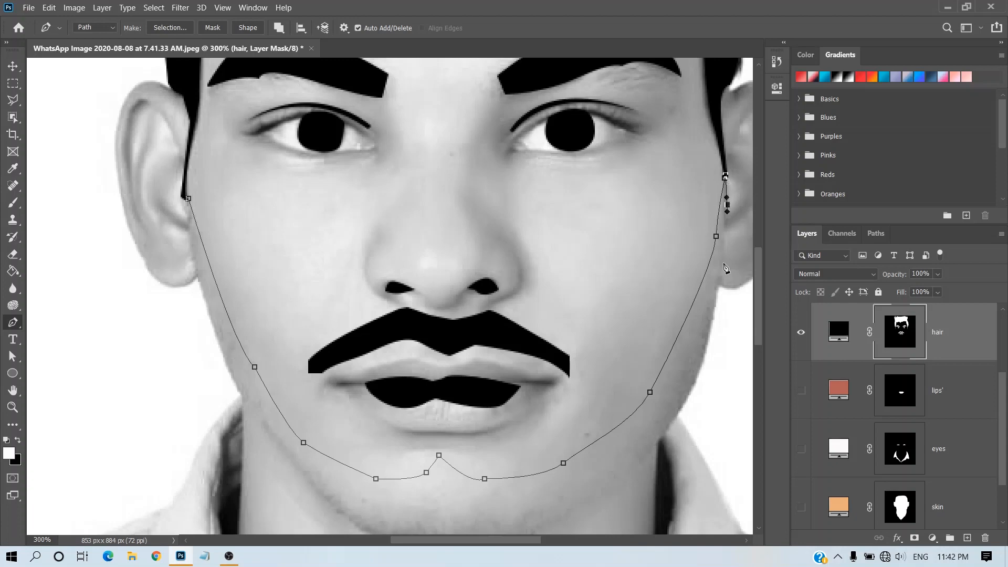
- Trace the beard's outer edge from the sideburn on the photo's right along the jaw and chin, closing at the opposite sideburn
{"action": "left_click_drag", "start_coordinate": [709, 347], "coordinate": [704, 363]}
{"action": "left_click_drag", "start_coordinate": [665, 438], "coordinate": [645, 451]}
{"action": "scroll", "coordinate": [665, 382], "scroll_direction": "down", "scroll_amount": 2}
{"action": "left_click_drag", "start_coordinate": [548, 473], "coordinate": [409, 503]}
{"action": "left_click_drag", "start_coordinate": [345, 464], "coordinate": [329, 447]}
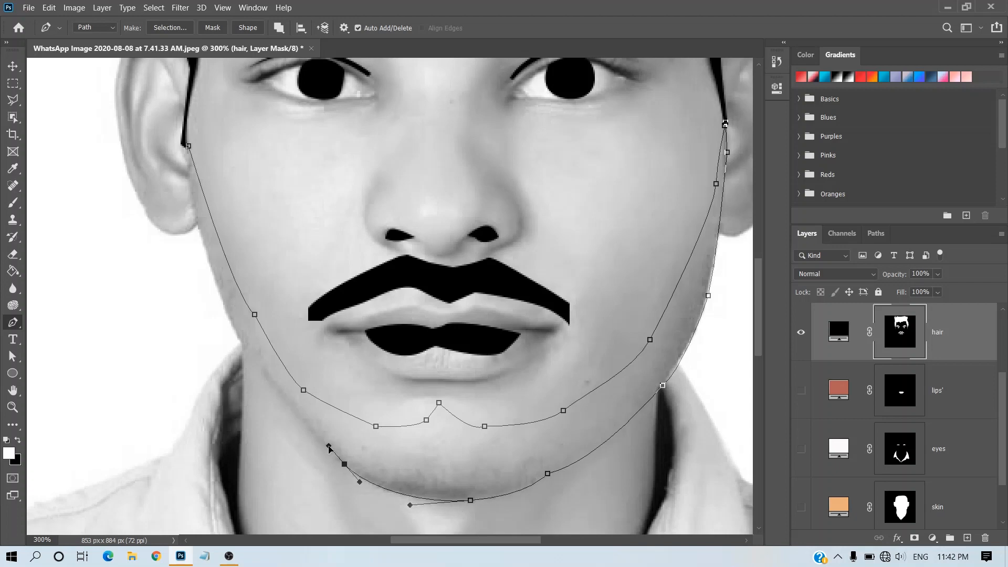
{"action": "left_click_drag", "start_coordinate": [270, 378], "coordinate": [270, 372]}
{"action": "left_click_drag", "start_coordinate": [218, 291], "coordinate": [219, 266]}
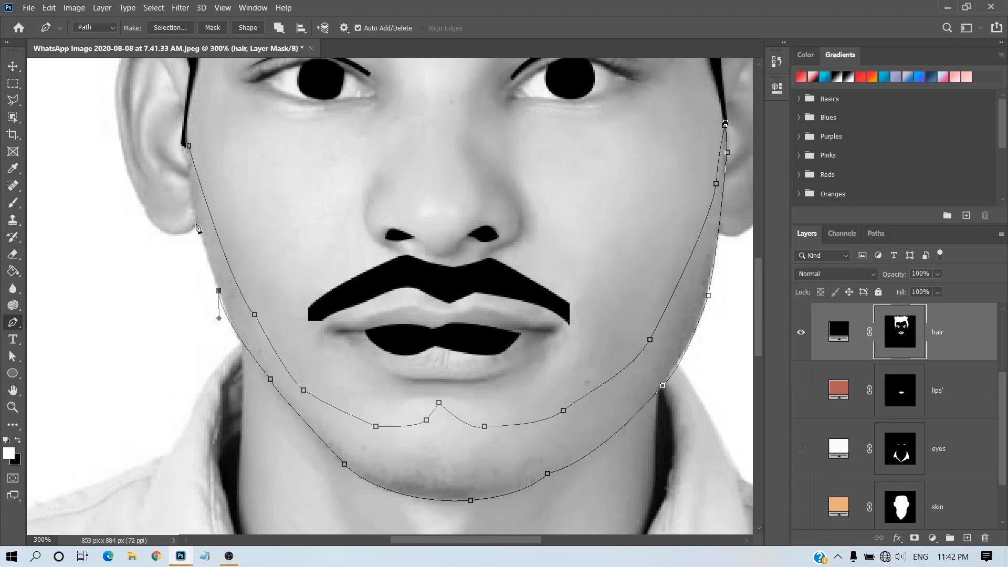
{"action": "left_click", "coordinate": [196, 223]}
{"action": "left_click", "coordinate": [188, 164]}
{"action": "left_click", "coordinate": [188, 147]}
- Fill the beard outline with white on the hair mask and deselect
{"action": "key", "text": "ctrl+Return"}
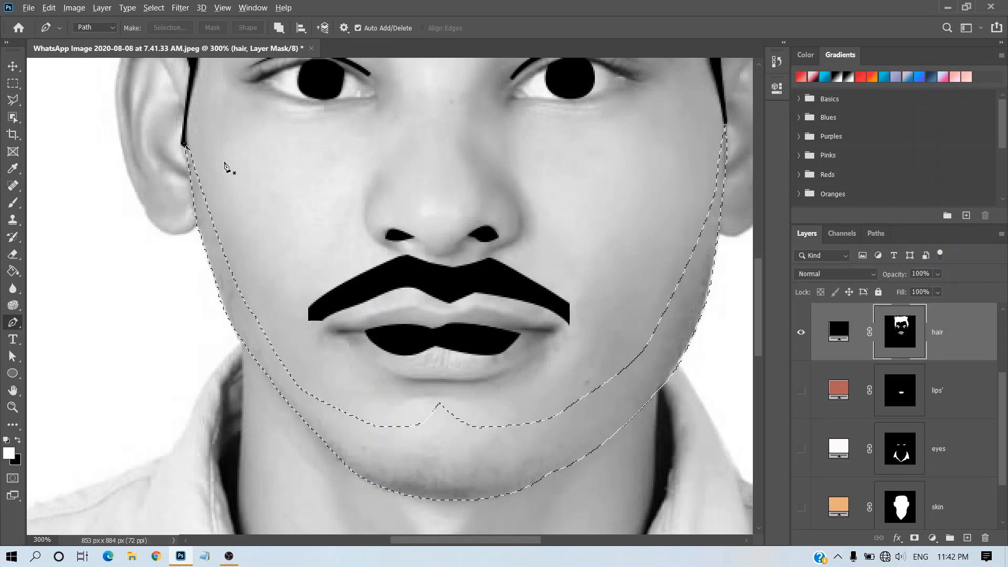
{"action": "key", "text": "alt+BackSpace"}
{"action": "key", "text": "ctrl+d"}
- Begin a Pen tool outline of the outer fold of the ear on the photo's left with its inner curve
{"action": "scroll", "coordinate": [194, 201], "scroll_direction": "up", "scroll_amount": 2}
{"action": "left_click", "coordinate": [154, 107]}
{"action": "left_click", "coordinate": [139, 192]}
{"action": "left_click", "coordinate": [141, 214]}
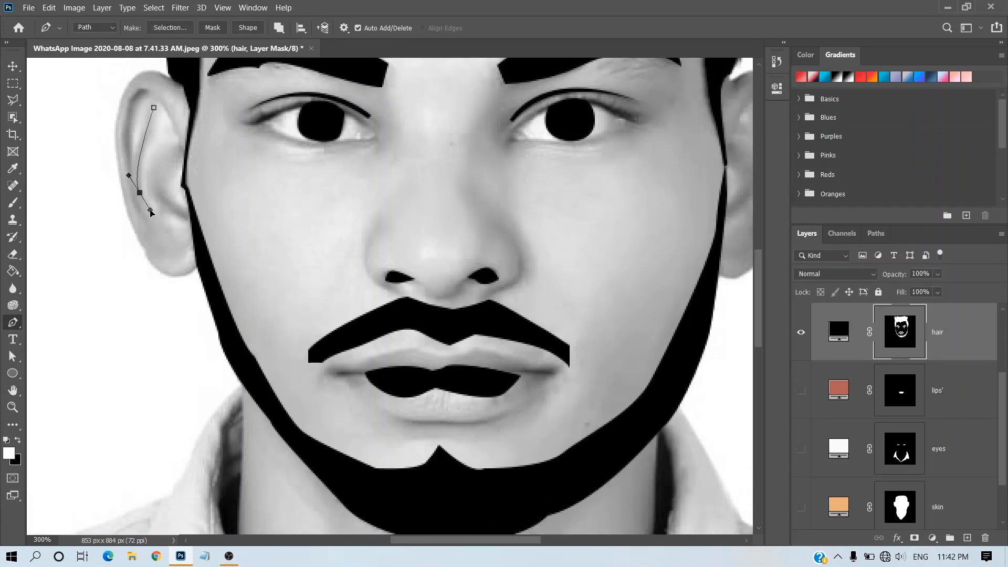
{"action": "left_click_drag", "start_coordinate": [125, 105], "coordinate": [150, 90]}
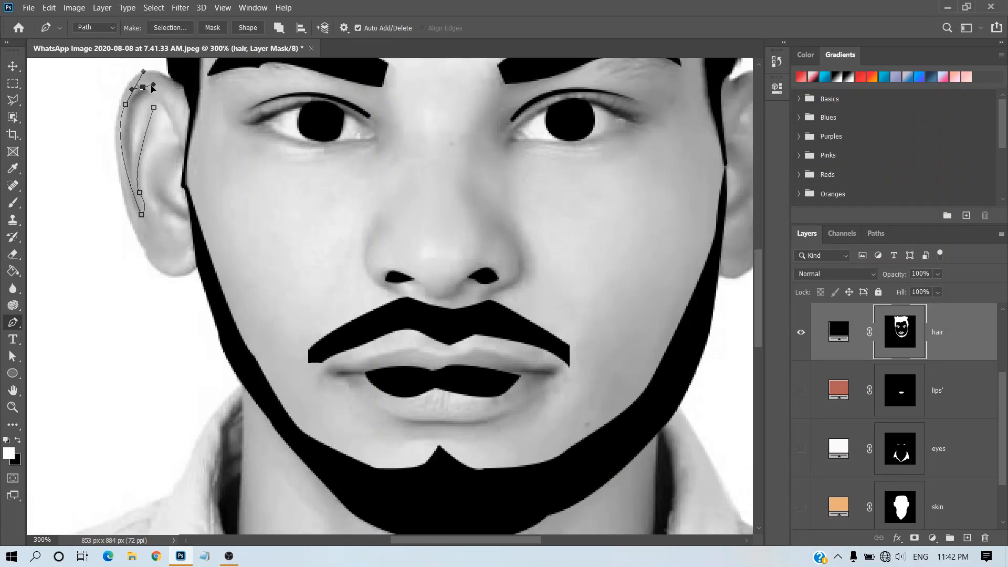
{"action": "key", "text": "ctrl+z"}
{"action": "left_click", "coordinate": [130, 104]}
{"action": "key", "text": "ctrl+z"}
{"action": "key", "text": "ctrl+z"}
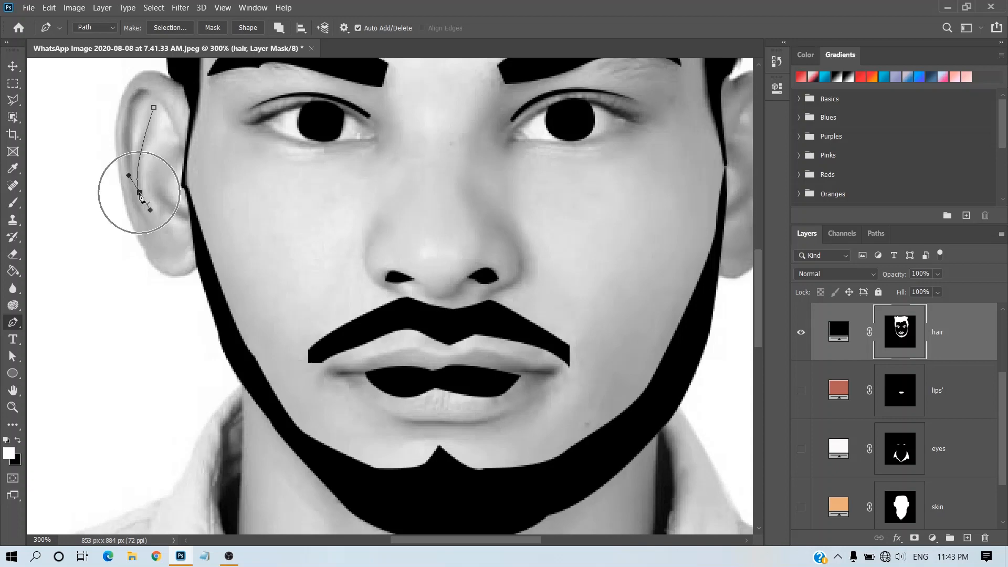
- Close the outer-fold outline of the ear on the photo's left and fill it with white on the hair mask
{"action": "left_click_drag", "start_coordinate": [137, 95], "coordinate": [162, 96]}
{"action": "left_click", "coordinate": [151, 98]}
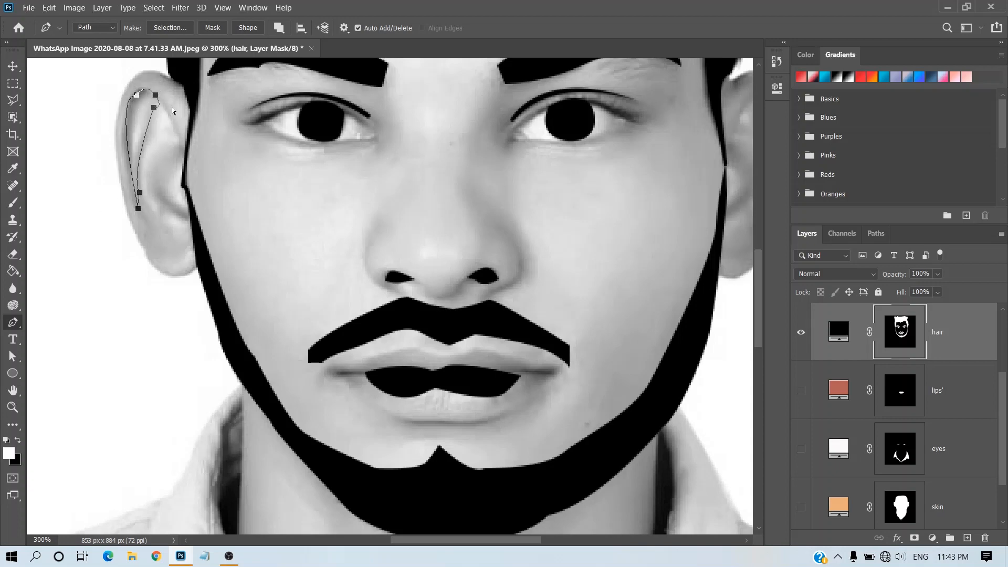
{"action": "key", "text": "ctrl+Return"}
{"action": "key", "text": "alt+BackSpace"}
- Trace a curved inner-ear shape beside the sideburn on the photo's left, fill it with white on the hair mask and deselect
{"action": "left_click", "coordinate": [183, 163]}
{"action": "left_click_drag", "start_coordinate": [161, 176], "coordinate": [187, 215]}
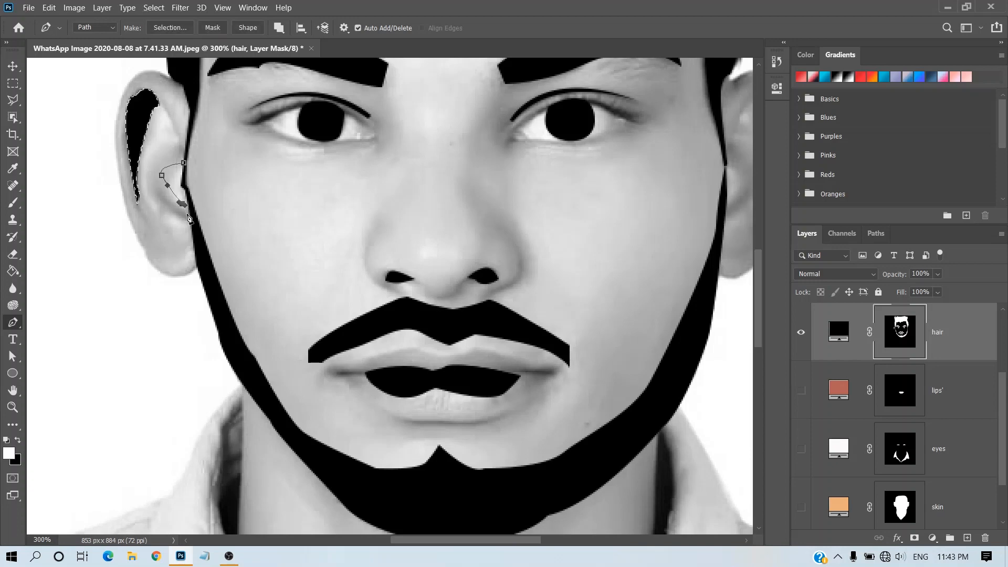
{"action": "left_click", "coordinate": [187, 218]}
{"action": "left_click", "coordinate": [169, 208]}
{"action": "left_click", "coordinate": [159, 198]}
{"action": "key", "text": "ctrl+z"}
{"action": "mouse_move", "coordinate": [153, 177]}
{"action": "left_mouse_down"}
{"action": "mouse_move", "coordinate": [156, 158]}
{"action": "mouse_move", "coordinate": [176, 148]}
{"action": "mouse_move", "coordinate": [166, 153]}
{"action": "left_mouse_up"}
{"action": "left_click", "coordinate": [184, 163]}
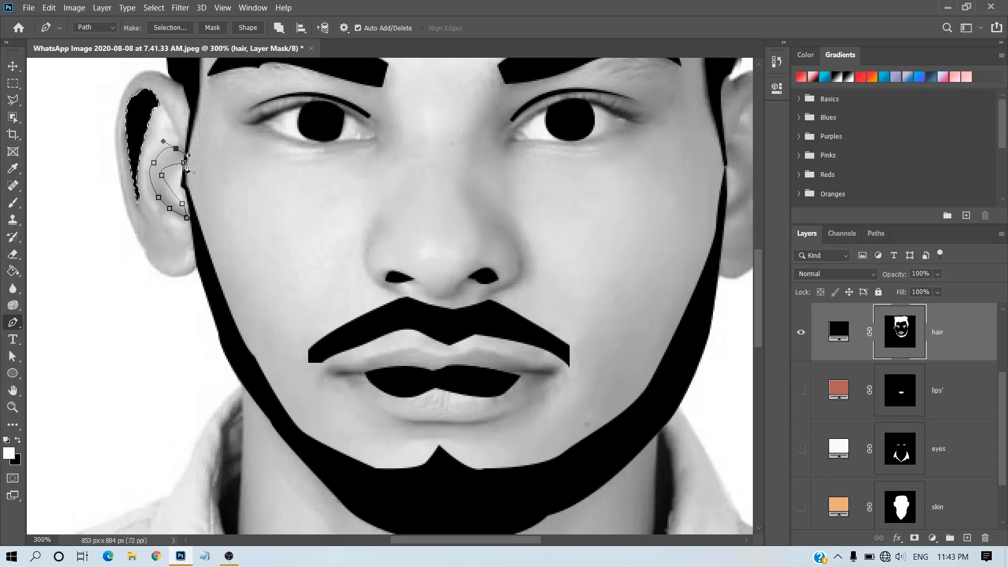
{"action": "key", "text": "ctrl+Return"}
{"action": "key", "text": "alt+BackSpace"}
{"action": "key", "text": "ctrl+d"}
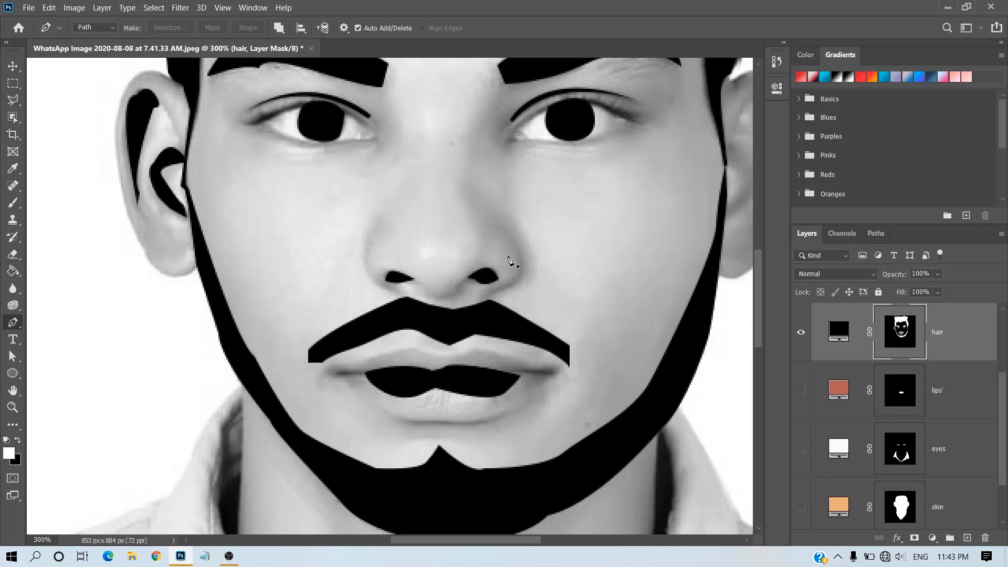
- Trace the outer fold of the ear on the photo's right and fill it with white on the hair mask
{"action": "scroll", "coordinate": [509, 260], "scroll_direction": "right", "scroll_amount": 3}
{"action": "left_click", "coordinate": [635, 119]}
{"action": "left_click_drag", "start_coordinate": [661, 87], "coordinate": [681, 104]}
{"action": "mouse_move", "coordinate": [676, 142]}
{"action": "left_mouse_down"}
{"action": "mouse_move", "coordinate": [671, 190]}
{"action": "mouse_move", "coordinate": [660, 138]}
{"action": "left_mouse_up"}
{"action": "left_click", "coordinate": [661, 214]}
{"action": "key", "text": "ctrl+Return"}
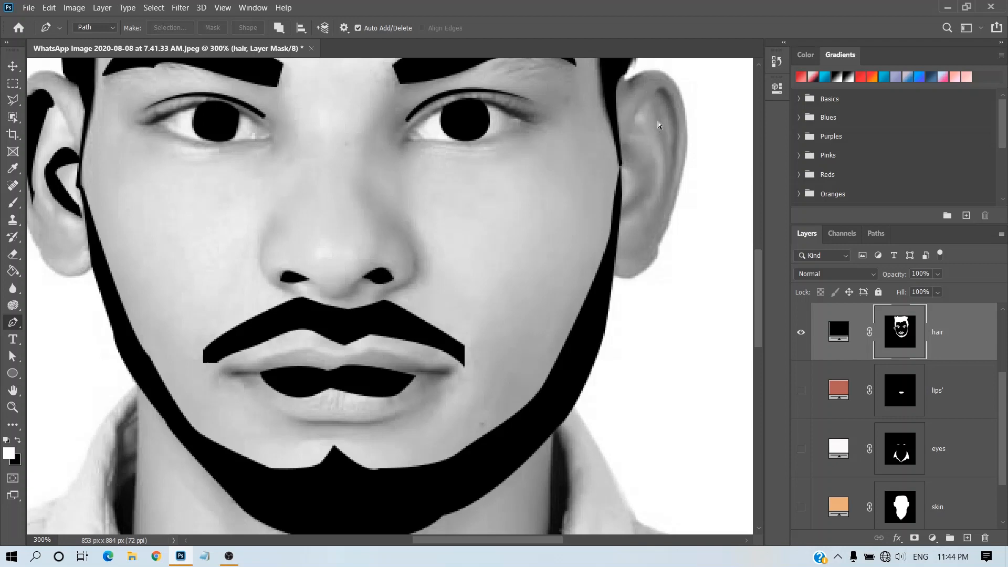
{"action": "key", "text": "alt+BackSpace"}
- Trace a curved inner-ear shape beside the sideburn on the photo's right, fill it with white on the hair mask and deselect
{"action": "left_click", "coordinate": [623, 165]}
{"action": "left_click_drag", "start_coordinate": [625, 205], "coordinate": [601, 233]}
{"action": "left_click", "coordinate": [619, 222]}
{"action": "left_click_drag", "start_coordinate": [655, 183], "coordinate": [621, 145]}
{"action": "left_click", "coordinate": [622, 165]}
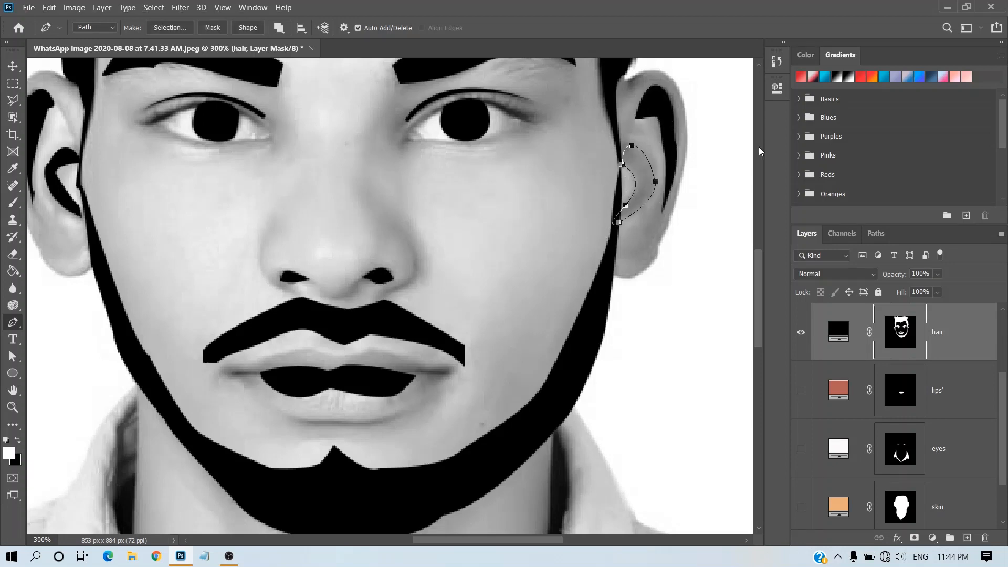
{"action": "key", "text": "ctrl+Return"}
{"action": "key", "text": "alt+BackSpace"}
{"action": "key", "text": "ctrl+d"}
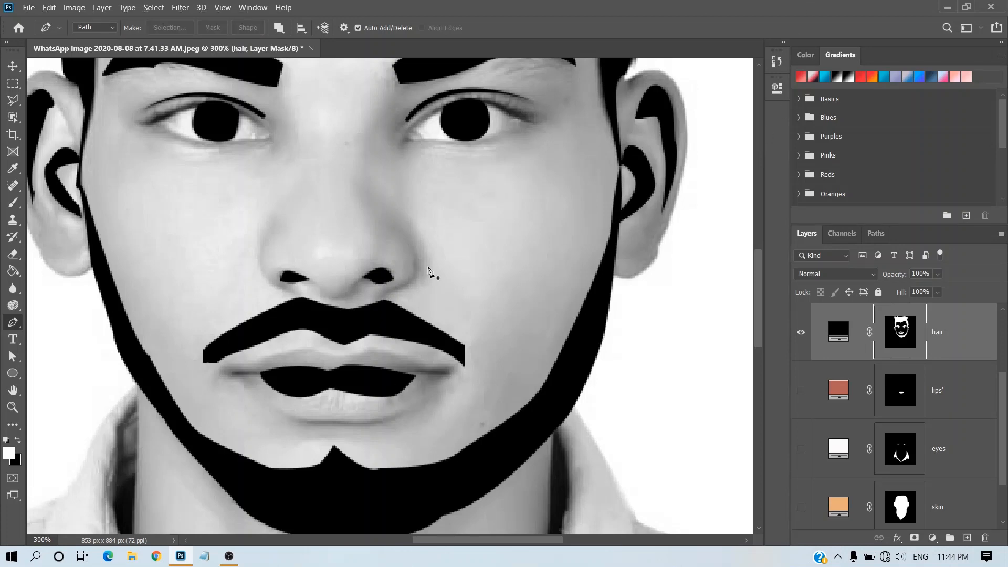
- Outline a rounded area over the middle of the black mouth shape and fill it with white on the hair mask
{"action": "scroll", "coordinate": [967, 351], "scroll_direction": "down", "scroll_amount": 2}
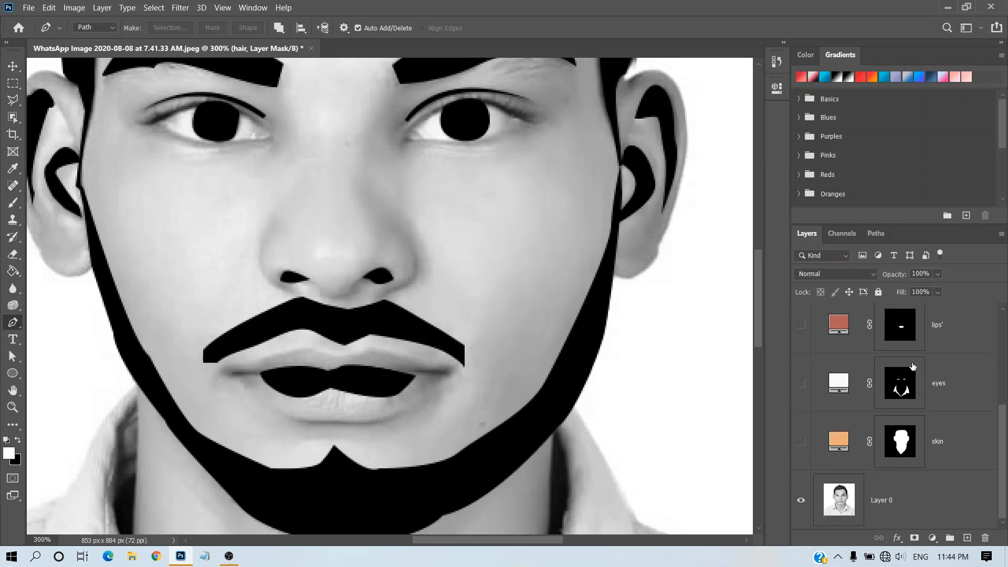
{"action": "scroll", "coordinate": [929, 396], "scroll_direction": "up", "scroll_amount": 2}
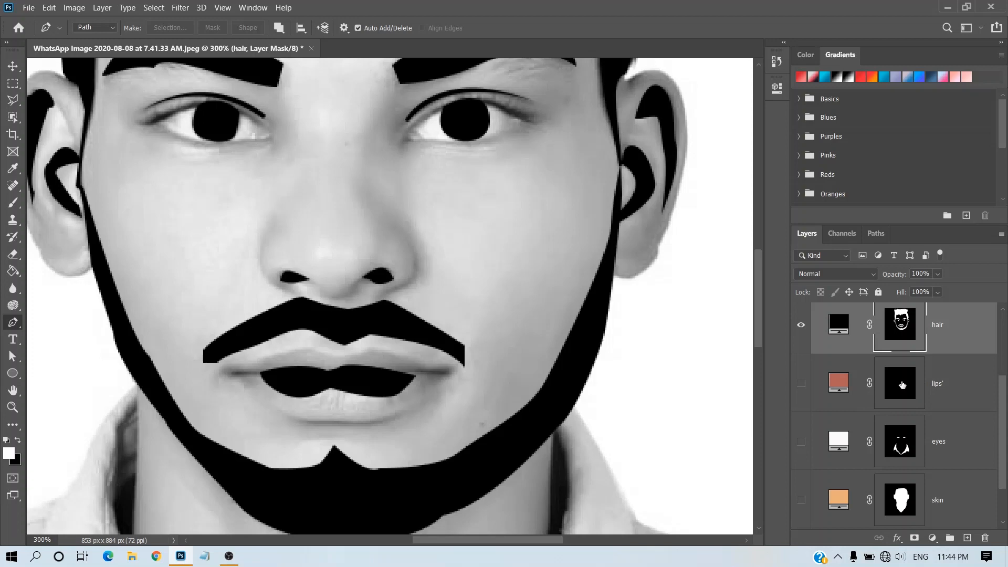
{"action": "scroll", "coordinate": [902, 385], "scroll_direction": "down", "scroll_amount": 1}
{"action": "scroll", "coordinate": [902, 385], "scroll_direction": "up", "scroll_amount": 2}
{"action": "left_click", "coordinate": [348, 368]}
{"action": "left_click_drag", "start_coordinate": [300, 366], "coordinate": [266, 376]}
{"action": "mouse_move", "coordinate": [323, 399]}
{"action": "left_mouse_down"}
{"action": "mouse_move", "coordinate": [343, 398]}
{"action": "mouse_move", "coordinate": [361, 380]}
{"action": "left_mouse_up"}
{"action": "left_click", "coordinate": [348, 367]}
{"action": "key", "text": "ctrl+Return"}
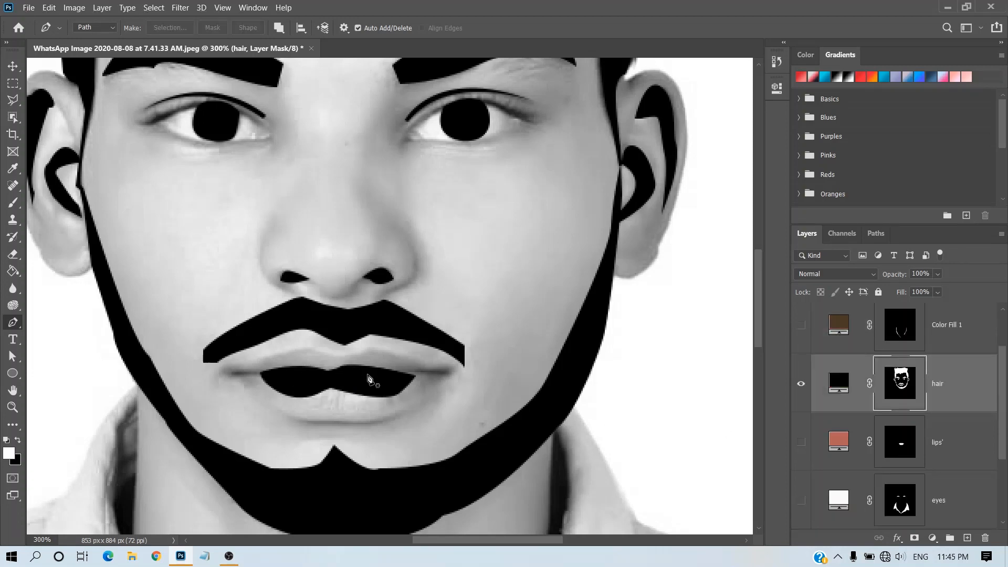
{"action": "key", "text": "alt+Delete"}
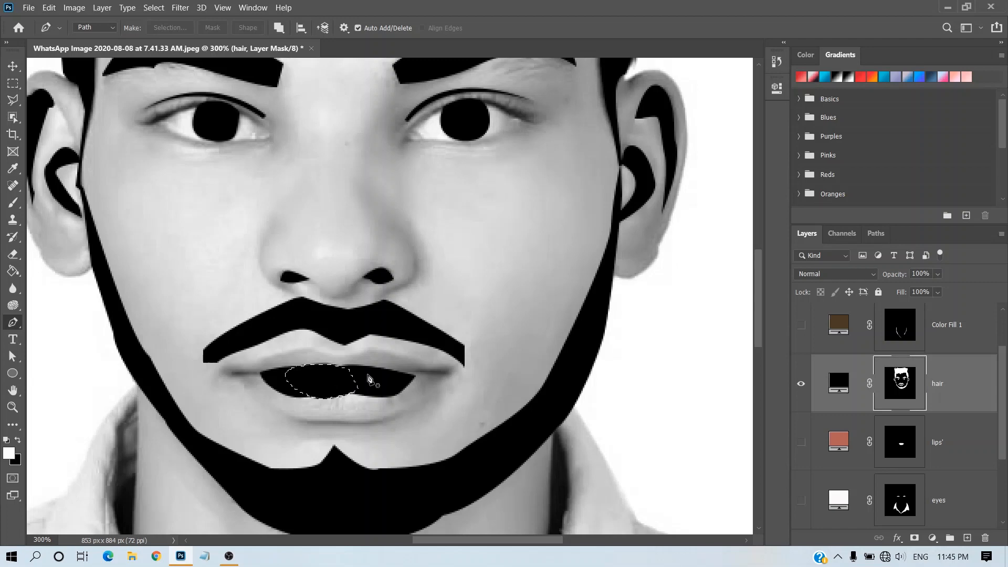
- Show the lips', Color Fill 1, eyes, skin and Color Fill 2 layers to check the whole cartoon at 100%
{"action": "double_click", "coordinate": [803, 433]}
{"action": "left_click", "coordinate": [803, 433]}
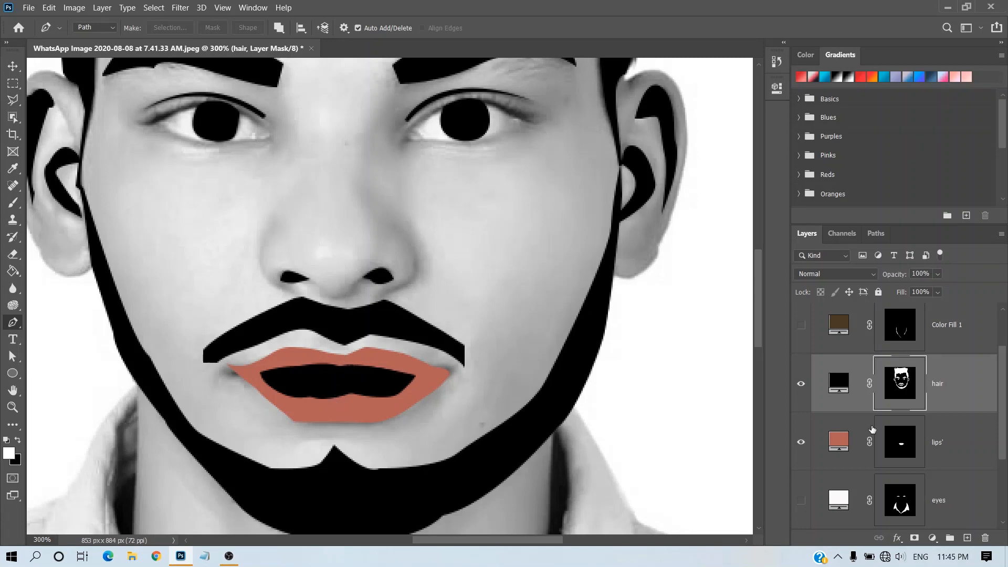
{"action": "left_click", "coordinate": [802, 325]}
{"action": "key", "text": "ctrl+1"}
{"action": "left_click", "coordinate": [801, 500]}
{"action": "scroll", "coordinate": [801, 443], "scroll_direction": "down", "scroll_amount": 2}
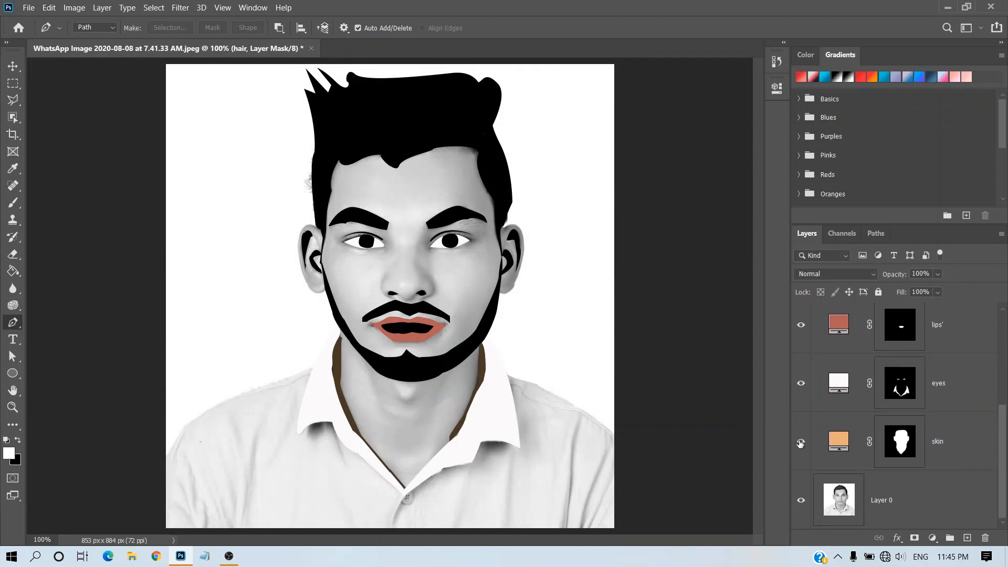
{"action": "left_click", "coordinate": [801, 444]}
{"action": "scroll", "coordinate": [846, 315], "scroll_direction": "up", "scroll_amount": 3}
{"action": "left_click", "coordinate": [801, 331]}
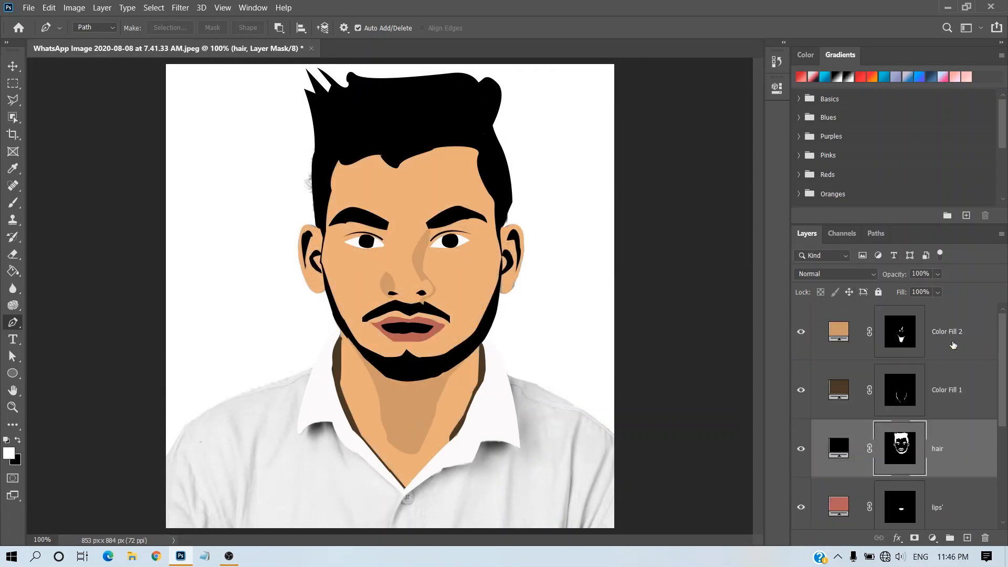
- Move the Color Fill 2 layer directly below the hair layer and make the hair layer's mask active
{"action": "left_click_drag", "start_coordinate": [953, 345], "coordinate": [953, 480]}
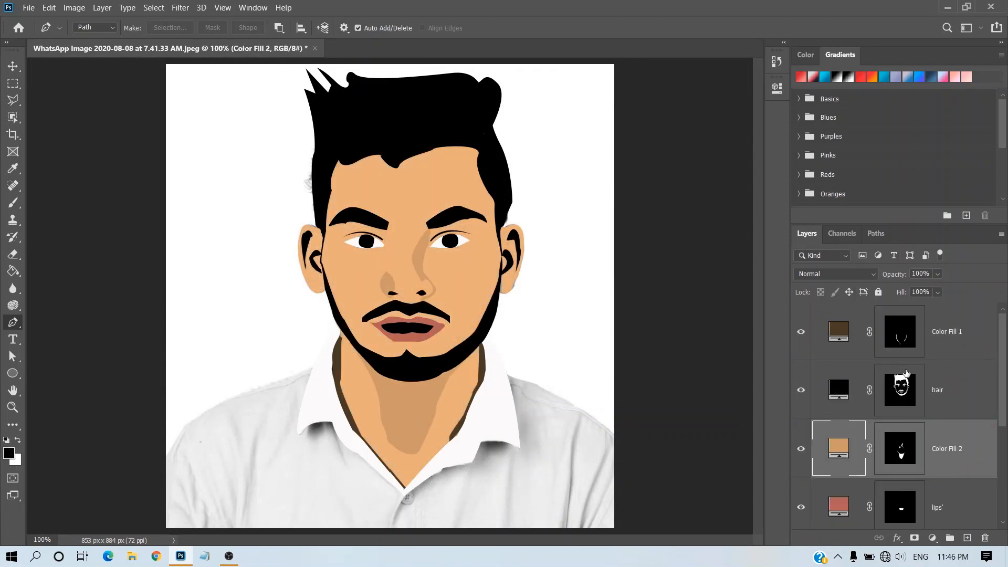
{"action": "scroll", "coordinate": [841, 367], "scroll_direction": "down", "scroll_amount": 1}
{"action": "left_click", "coordinate": [836, 344]}
- Trace the shirt's outer edge from the collar on the photo's left around the shoulder and canvas bottom to the opposite collar
{"action": "key", "text": "ctrl+plus"}
{"action": "scroll", "coordinate": [367, 336], "scroll_direction": "down", "scroll_amount": 3}
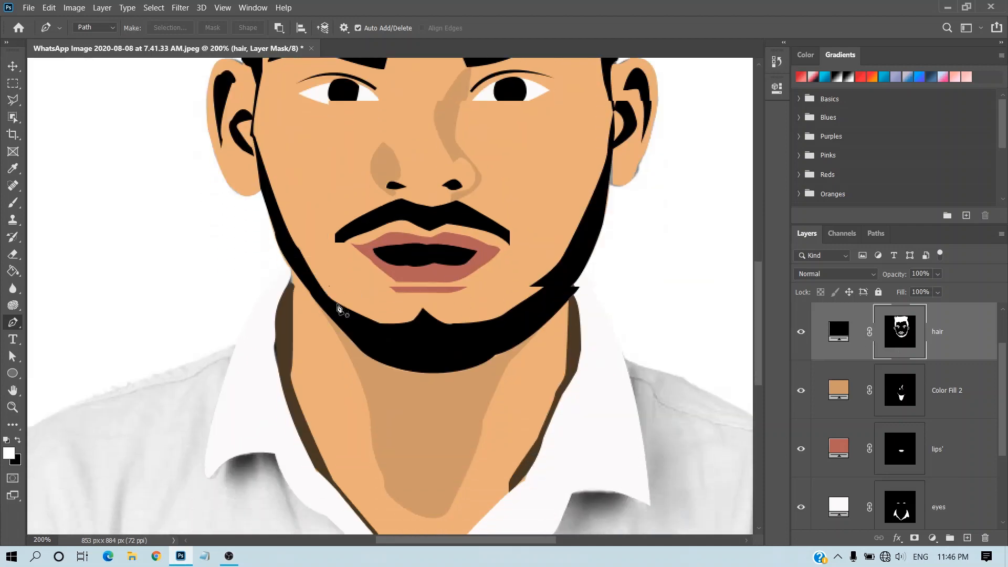
{"action": "key", "text": "ctrl+minus"}
{"action": "key", "text": "ctrl+plus"}
{"action": "left_click", "coordinate": [236, 439]}
{"action": "key", "text": "ctrl+minus"}
{"action": "key", "text": "ctrl+minus"}
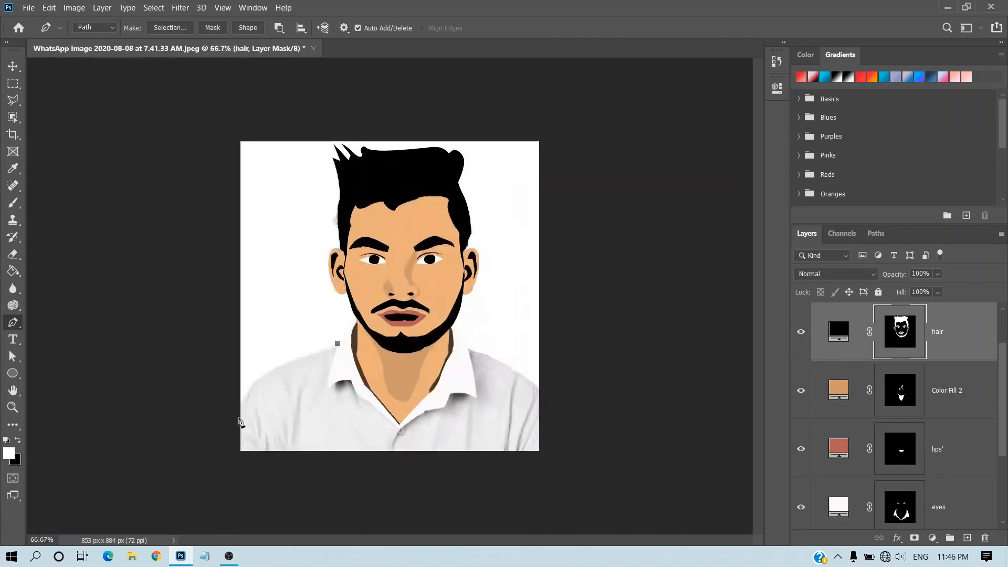
{"action": "left_click_drag", "start_coordinate": [243, 407], "coordinate": [239, 449]}
{"action": "left_click", "coordinate": [241, 452]}
{"action": "left_click", "coordinate": [391, 452]}
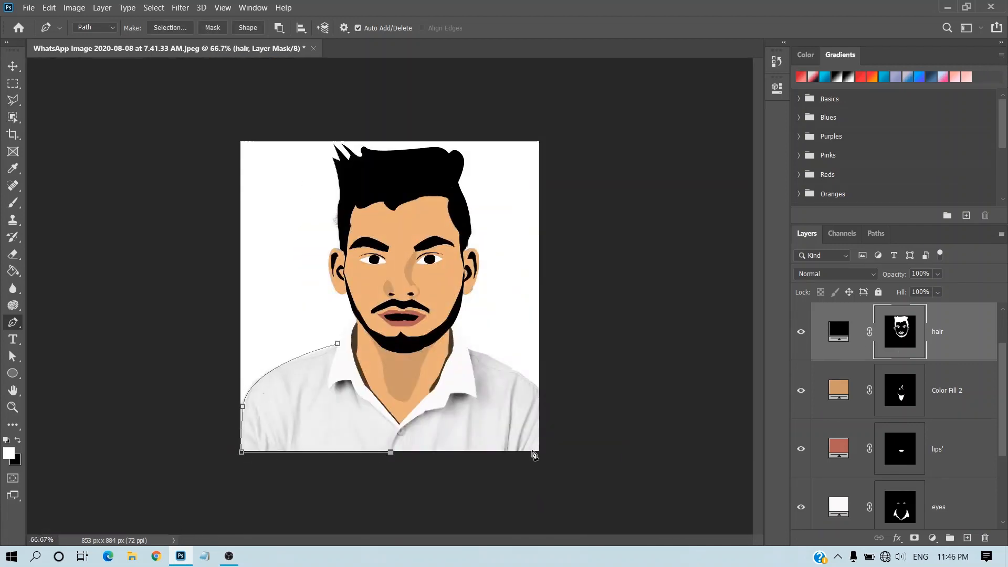
{"action": "left_click", "coordinate": [540, 452]}
{"action": "left_click", "coordinate": [540, 388]}
{"action": "left_click_drag", "start_coordinate": [467, 346], "coordinate": [455, 356]}
- Continue the shirt outline along the lower edge of the collar on the photo's right down to the top button
{"action": "key", "text": "ctrl+plus"}
{"action": "key", "text": "ctrl+plus"}
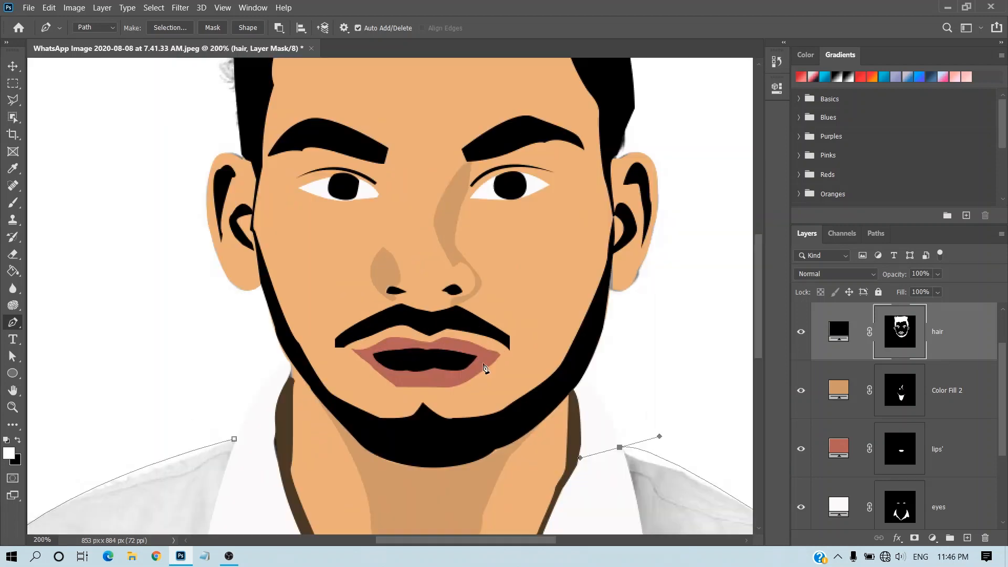
{"action": "scroll", "coordinate": [652, 414], "scroll_direction": "down", "scroll_amount": 5}
{"action": "left_click_drag", "start_coordinate": [650, 410], "coordinate": [634, 427]}
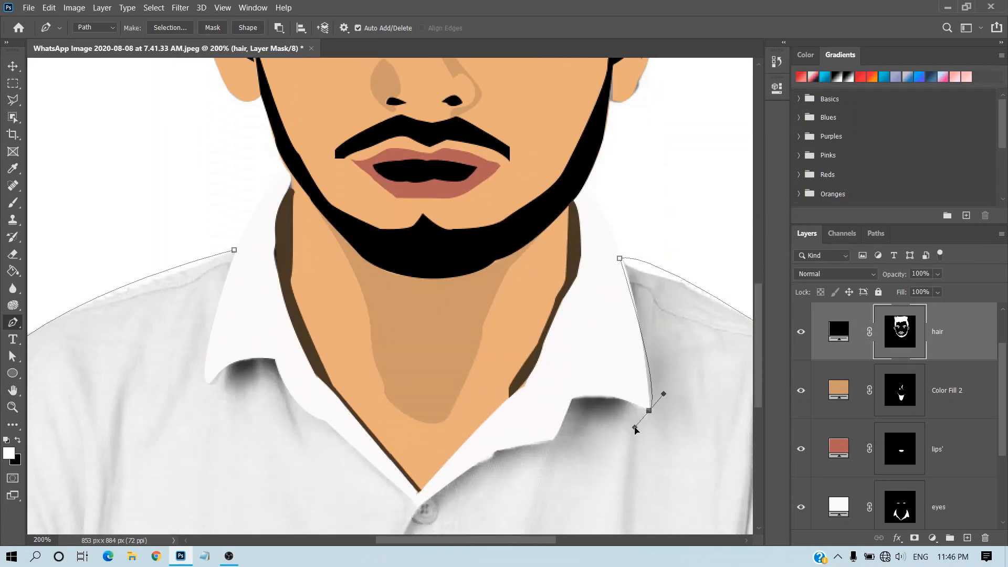
{"action": "left_click", "coordinate": [572, 401]}
{"action": "left_click", "coordinate": [553, 439]}
{"action": "left_click", "coordinate": [495, 452]}
{"action": "left_click", "coordinate": [413, 512]}
{"action": "left_click_drag", "start_coordinate": [416, 517], "coordinate": [411, 523]}
- Close the shirt outline along the lower edge of the collar on the photo's left up to the shoulder
{"action": "scroll", "coordinate": [435, 472], "scroll_direction": "down", "scroll_amount": 3}
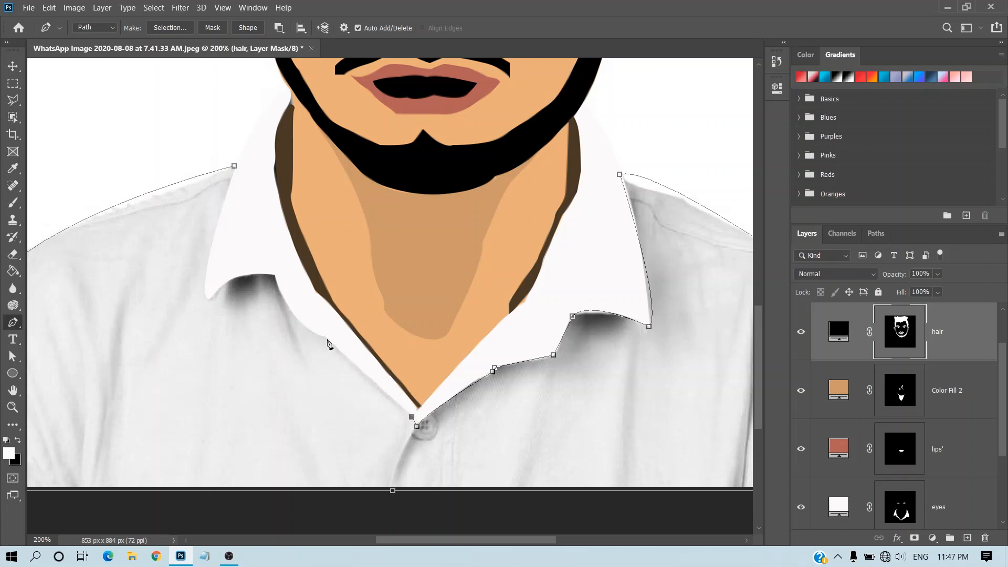
{"action": "left_click", "coordinate": [326, 337]}
{"action": "left_click_drag", "start_coordinate": [273, 276], "coordinate": [265, 241]}
{"action": "left_click_drag", "start_coordinate": [211, 297], "coordinate": [212, 304]}
{"action": "left_click", "coordinate": [208, 262]}
{"action": "left_click", "coordinate": [235, 166]}
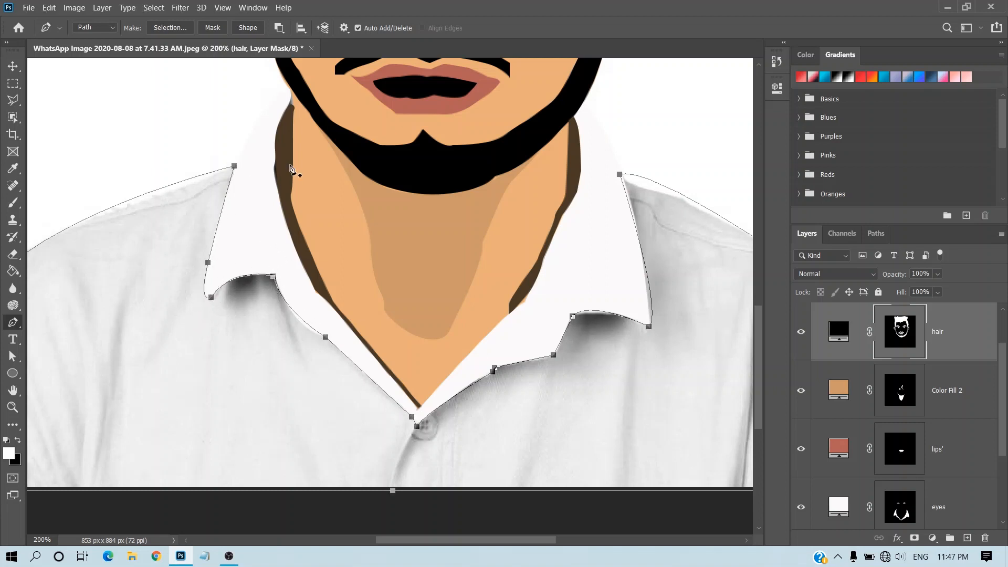
- Try filling the selection from the shirt outline with white on the hair mask, undo the fill and deselect
{"action": "key", "text": "ctrl+Return"}
{"action": "key", "text": "alt+BackSpace"}
{"action": "key", "text": "ctrl+z"}
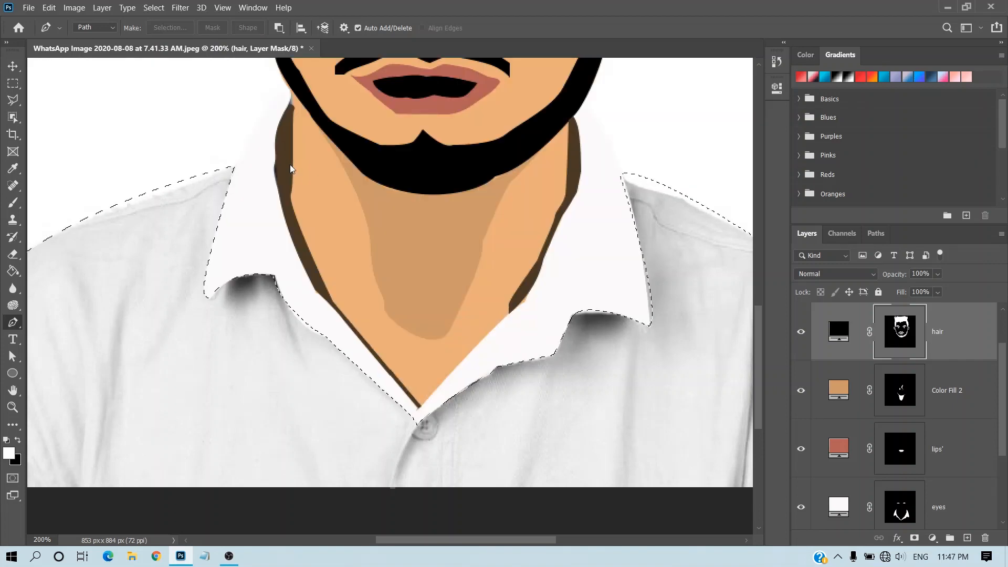
{"action": "key", "text": "ctrl+minus"}
{"action": "key", "text": "ctrl+minus"}
{"action": "key", "text": "ctrl+minus"}
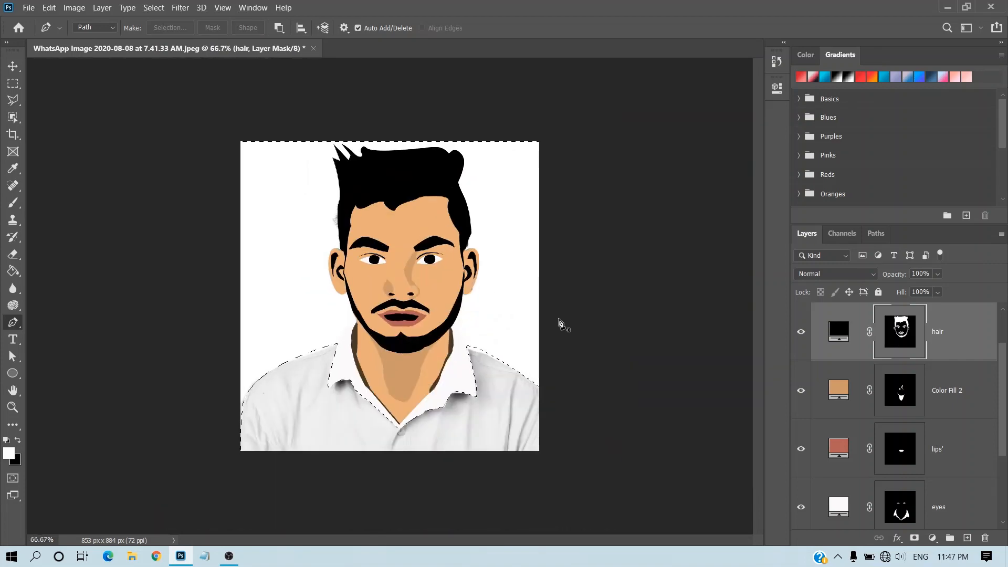
{"action": "key", "text": "ctrl+d"}
- Hide the Color Fill 1, Color Fill 2, lips' and skin layers, keeping the eyes layer with the white collar visible
{"action": "left_click", "coordinate": [801, 390]}
{"action": "left_click", "coordinate": [801, 449]}
{"action": "left_click", "coordinate": [800, 507]}
{"action": "scroll", "coordinate": [804, 489], "scroll_direction": "down", "scroll_amount": 3}
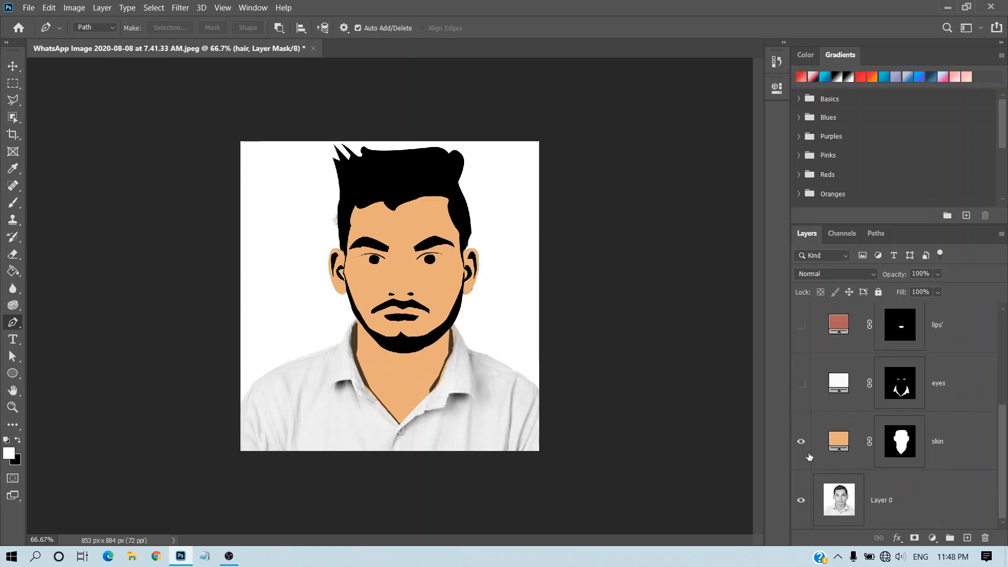
{"action": "left_click", "coordinate": [800, 441]}
{"action": "scroll", "coordinate": [809, 457], "scroll_direction": "up", "scroll_amount": 3}
{"action": "key", "text": "ctrl+plus"}
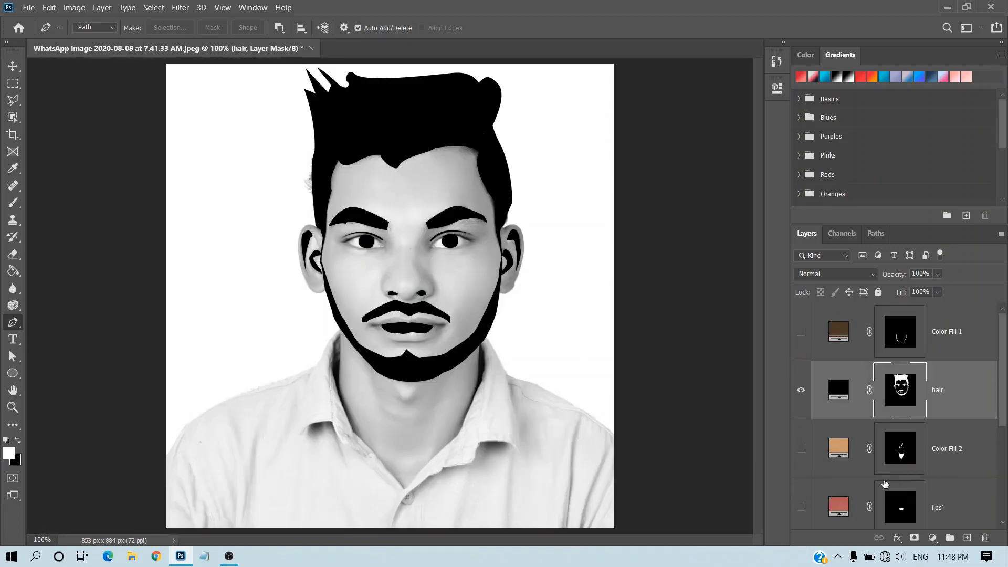
{"action": "scroll", "coordinate": [885, 483], "scroll_direction": "down", "scroll_amount": 2}
{"action": "left_click", "coordinate": [801, 449]}
- Outline the shirt from the collar on the photo's left along the shoulder, down around the image's lower corners and up to the opposite collar
{"action": "key", "text": "ctrl+plus"}
{"action": "left_click", "coordinate": [238, 375]}
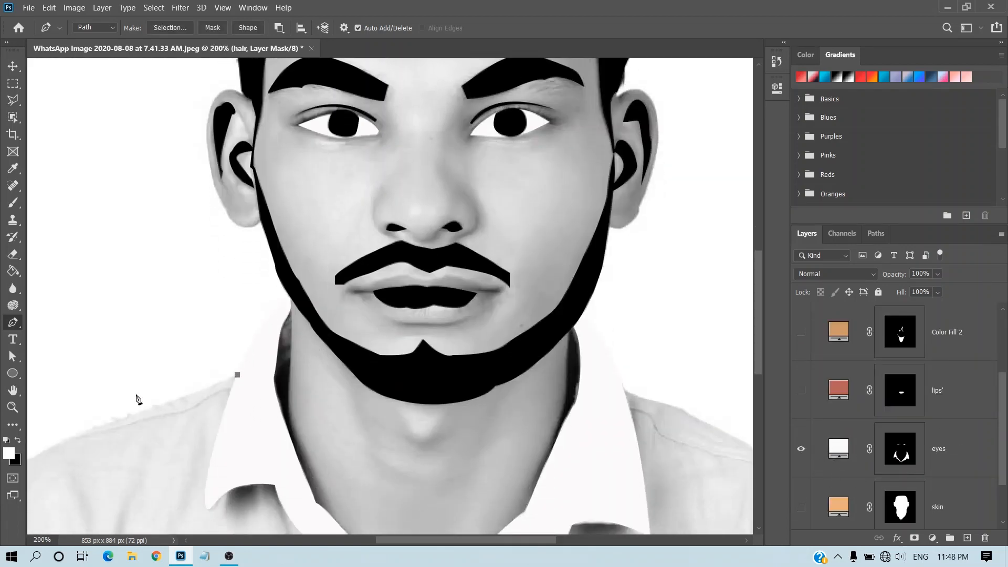
{"action": "key", "text": "ctrl+minus"}
{"action": "left_click_drag", "start_coordinate": [165, 455], "coordinate": [161, 518]}
{"action": "left_click", "coordinate": [166, 528]}
{"action": "left_click", "coordinate": [614, 528]}
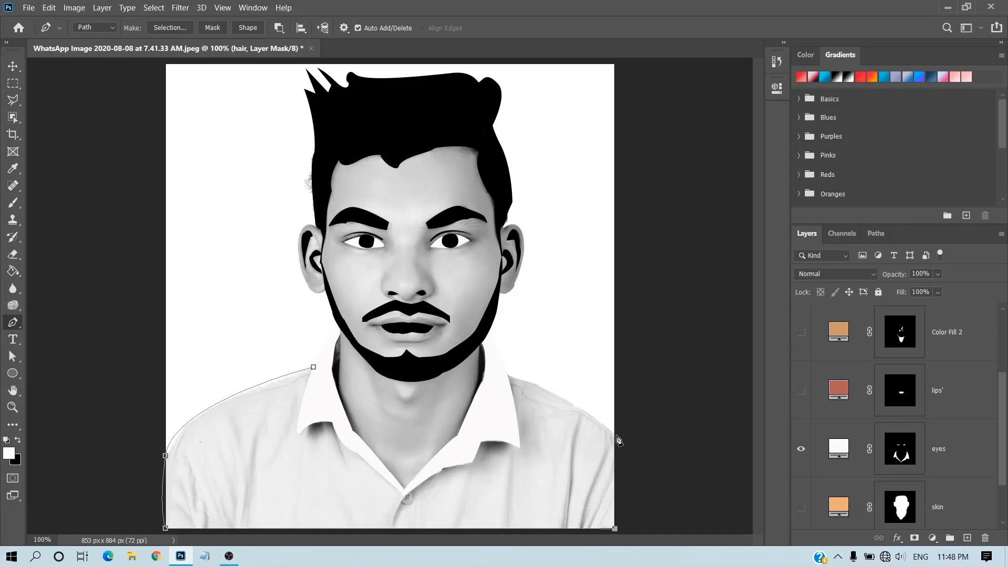
{"action": "left_click", "coordinate": [614, 435]}
{"action": "left_click_drag", "start_coordinate": [506, 374], "coordinate": [468, 375]}
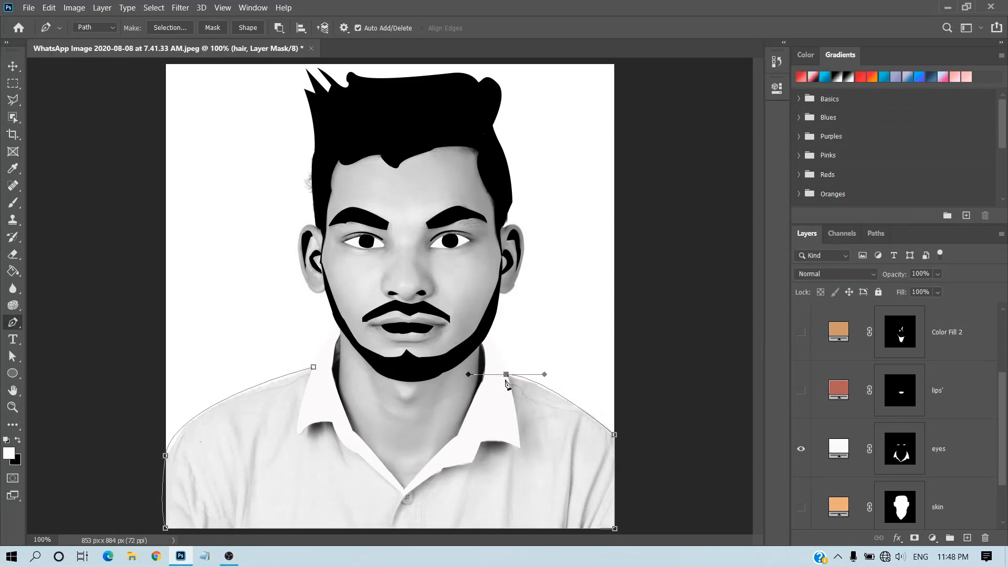
- Close the shirt outline along the collar's lower edge and convert the path into a selection
{"action": "left_click", "coordinate": [519, 447]}
{"action": "left_click_drag", "start_coordinate": [482, 443], "coordinate": [477, 454]}
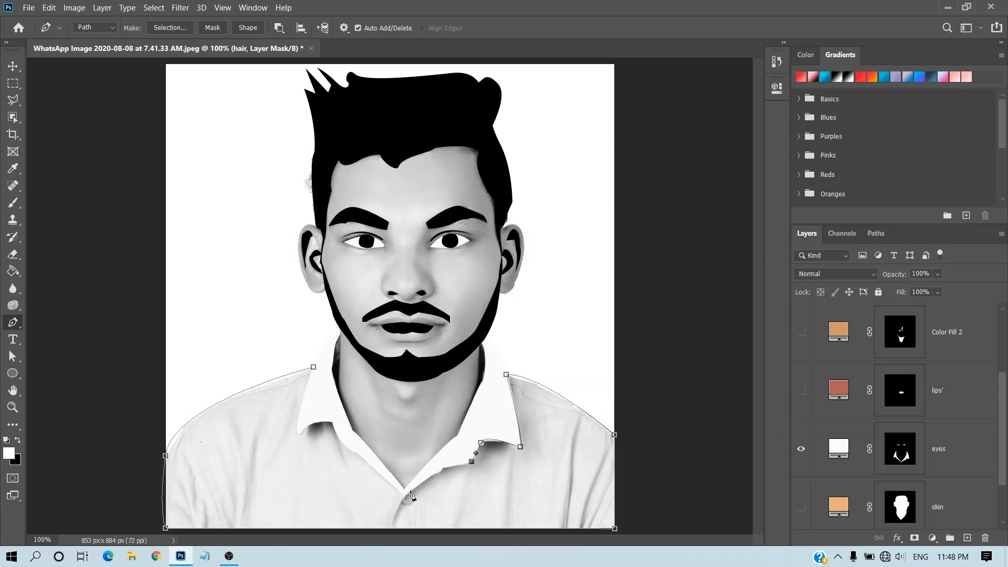
{"action": "left_click_drag", "start_coordinate": [405, 493], "coordinate": [366, 529]}
{"action": "left_click_drag", "start_coordinate": [349, 448], "coordinate": [288, 458]}
{"action": "left_click_drag", "start_coordinate": [300, 407], "coordinate": [300, 400]}
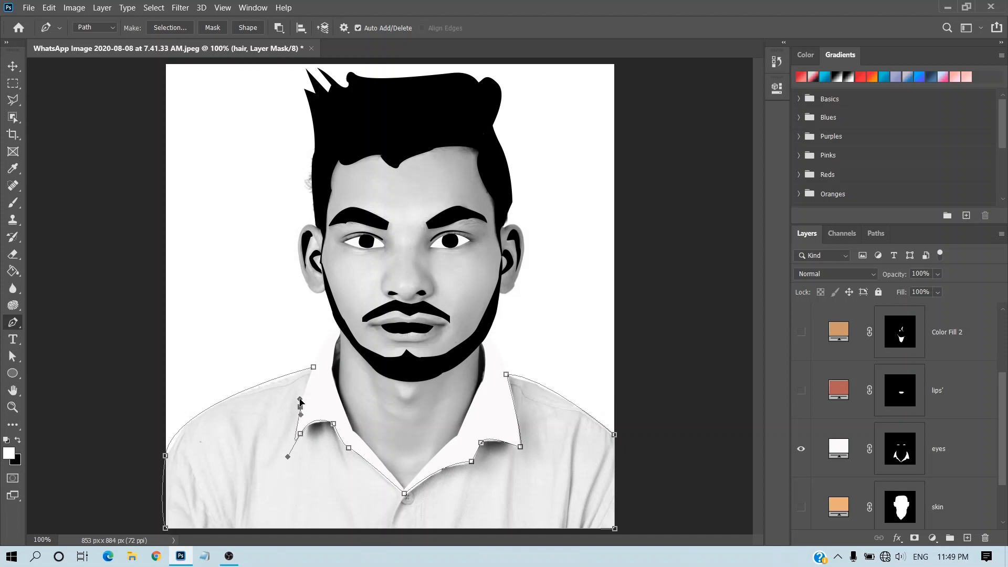
{"action": "left_click", "coordinate": [313, 371]}
{"action": "key", "text": "ctrl+Return"}
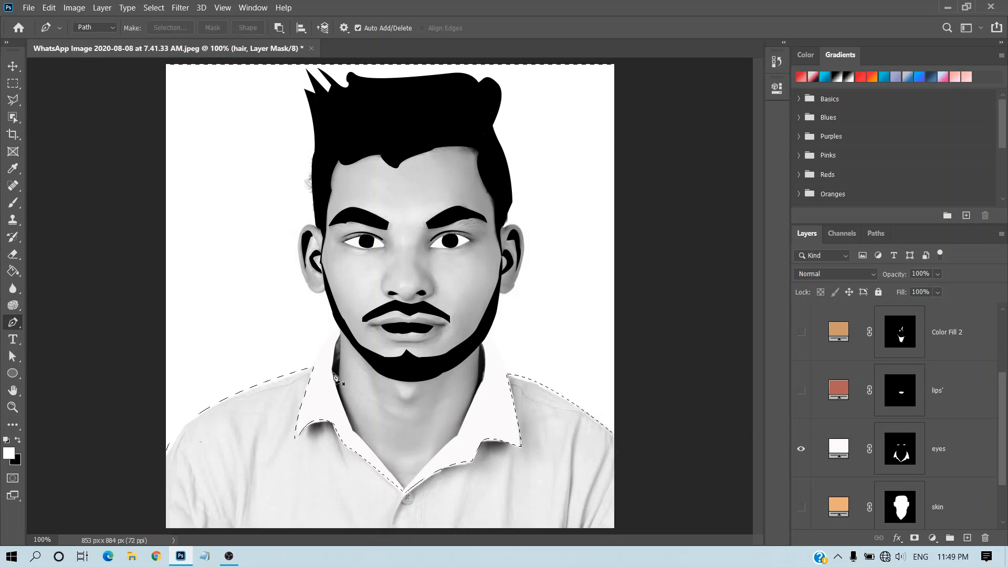
- Examine the hair layer by toggling its mask and its visibility off and on
{"action": "scroll", "coordinate": [923, 371], "scroll_direction": "down", "scroll_amount": 2}
{"action": "scroll", "coordinate": [923, 371], "scroll_direction": "up", "scroll_amount": 3}
{"action": "scroll", "coordinate": [909, 378], "scroll_direction": "down", "scroll_amount": 3}
{"action": "scroll", "coordinate": [898, 384], "scroll_direction": "up", "scroll_amount": 3}
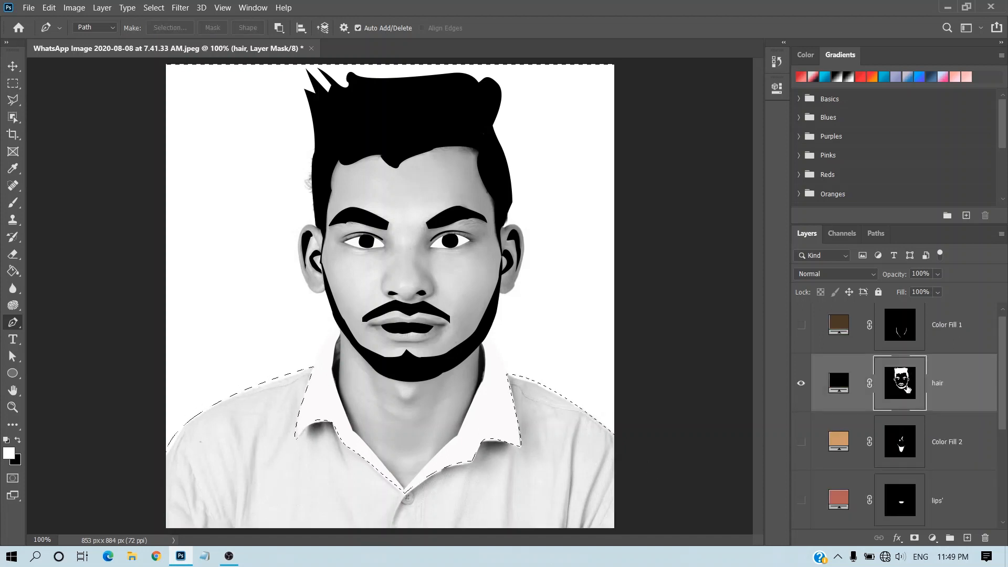
{"action": "left_click", "coordinate": [892, 387], "text": "shift"}
{"action": "left_click", "coordinate": [892, 387], "text": "shift"}
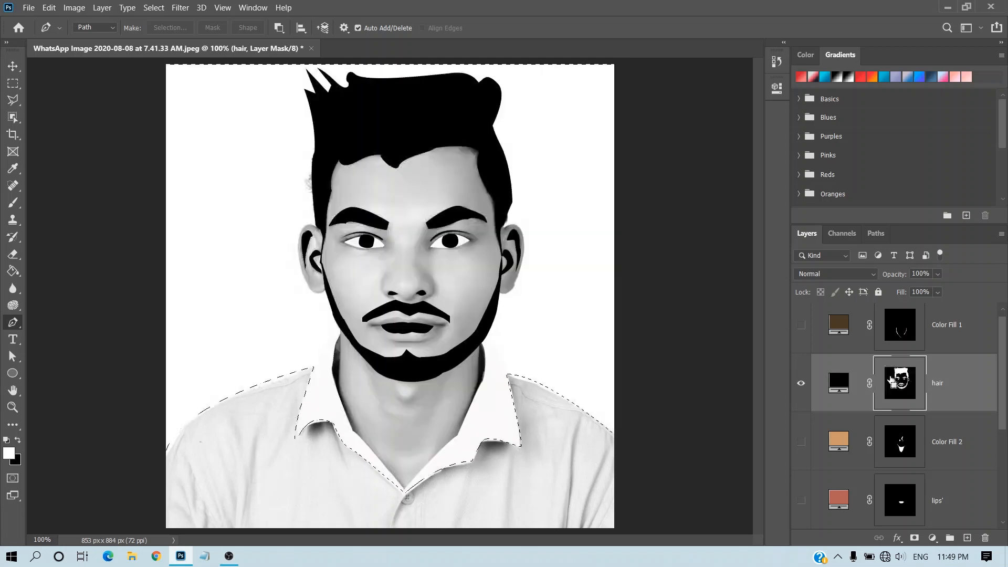
{"action": "left_click", "coordinate": [801, 384]}
{"action": "left_click", "coordinate": [802, 386]}
{"action": "scroll", "coordinate": [834, 405], "scroll_direction": "up", "scroll_amount": 3}
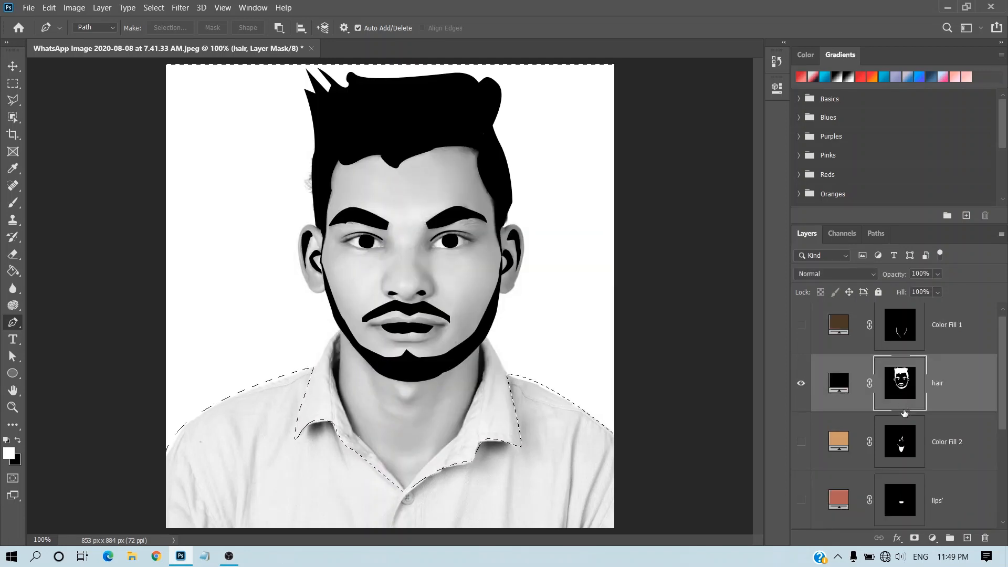
- Show the Color Fill 1, Color Fill 2, lips', eyes and skin layers, and move the lips' layer above the hair layer
{"action": "left_click", "coordinate": [801, 331]}
{"action": "left_click", "coordinate": [801, 449]}
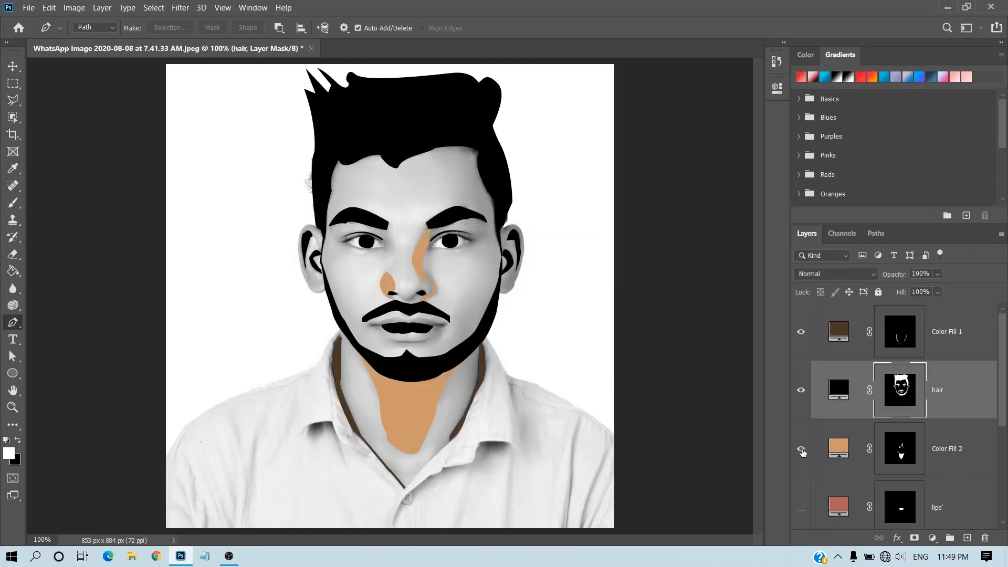
{"action": "left_click", "coordinate": [801, 507]}
{"action": "left_click_drag", "start_coordinate": [883, 507], "coordinate": [972, 368]}
{"action": "scroll", "coordinate": [937, 446], "scroll_direction": "down", "scroll_amount": 2}
{"action": "left_click", "coordinate": [801, 448]}
{"action": "left_click", "coordinate": [800, 508]}
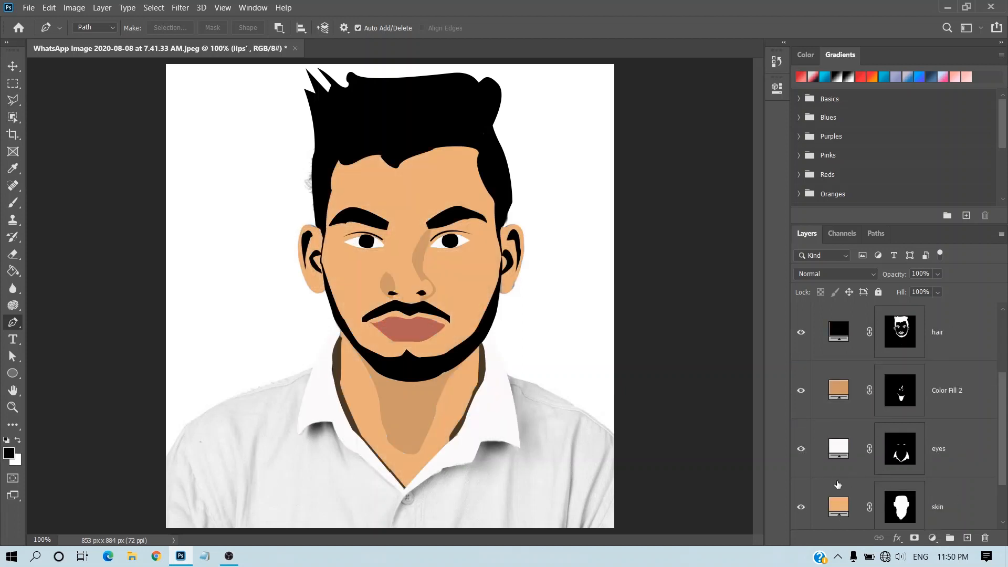
{"action": "scroll", "coordinate": [884, 464], "scroll_direction": "down", "scroll_amount": 2}
{"action": "left_click", "coordinate": [932, 538]}
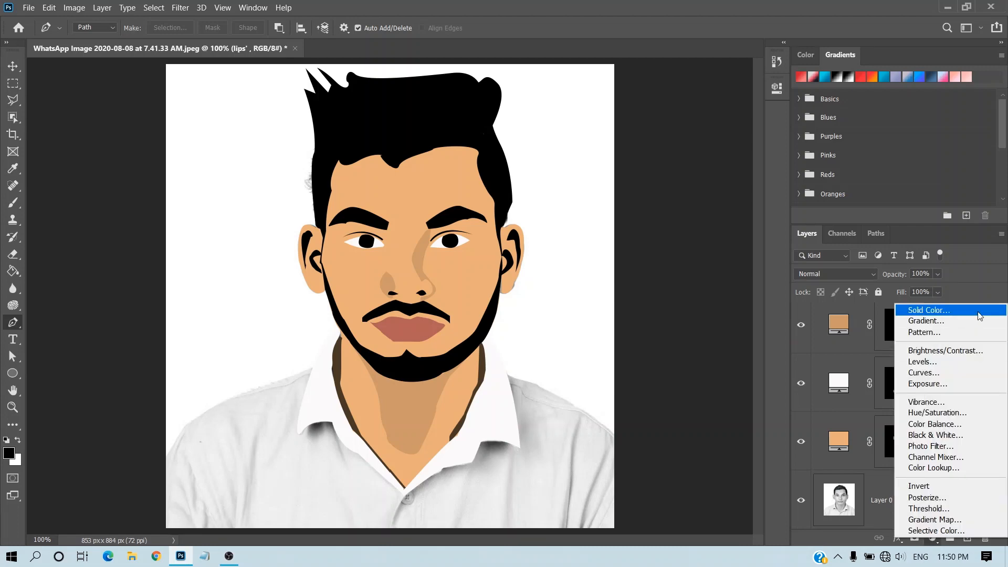
{"action": "left_click", "coordinate": [981, 310]}
{"action": "left_click", "coordinate": [855, 149]}
- Select the Color Fill 1 layer's mask and close the Color and Gradients panel group to enlarge the layer list
{"action": "scroll", "coordinate": [934, 439], "scroll_direction": "up", "scroll_amount": 4}
{"action": "left_click", "coordinate": [907, 337]}
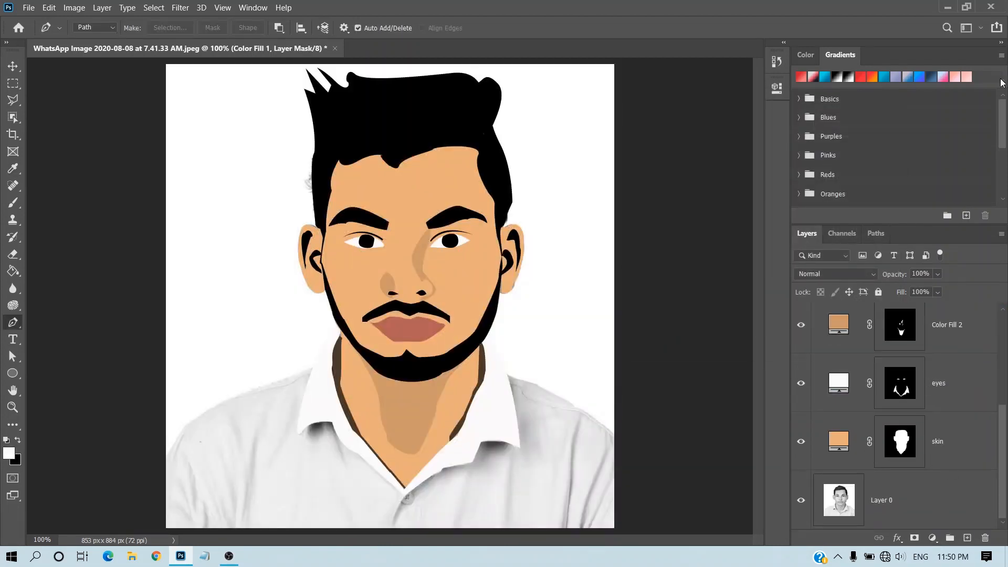
{"action": "left_click", "coordinate": [1001, 55]}
{"action": "left_click", "coordinate": [919, 329]}
{"action": "left_click", "coordinate": [1002, 55]}
{"action": "left_click", "coordinate": [927, 279]}
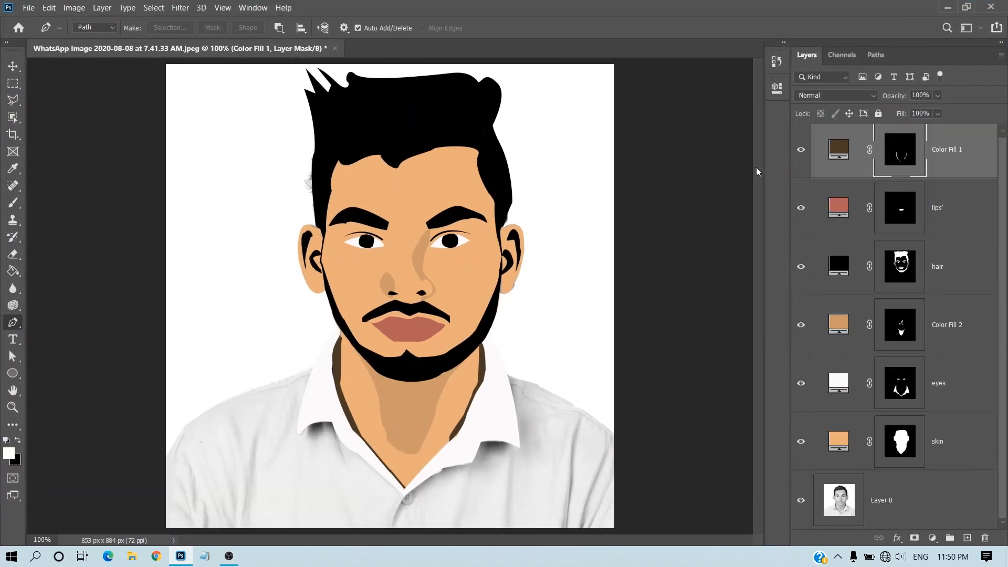
- Add an olive solid color fill layer and move it directly above Layer 0 as the background
{"action": "left_click", "coordinate": [933, 538]}
{"action": "left_click", "coordinate": [946, 313]}
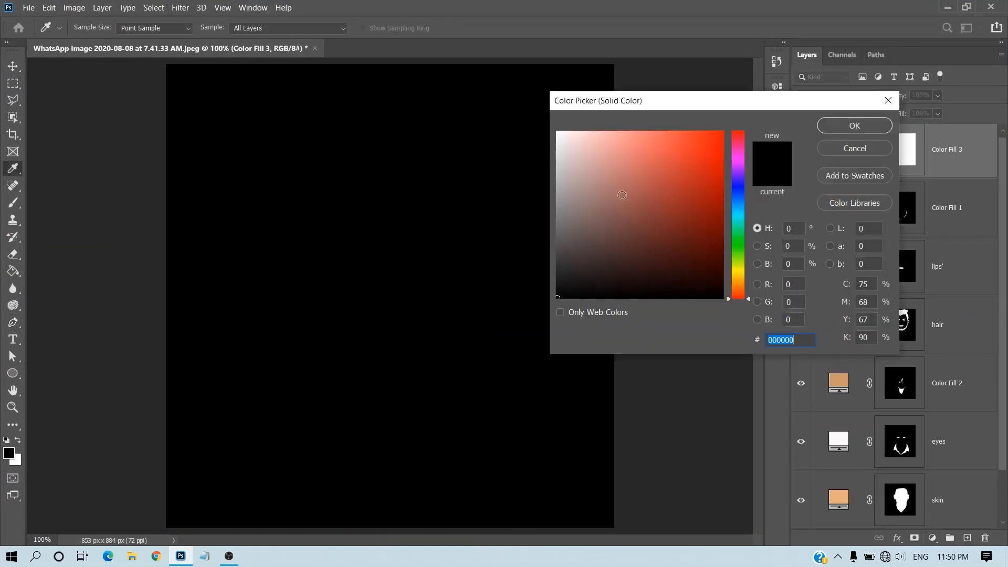
{"action": "left_click", "coordinate": [739, 272]}
{"action": "left_click", "coordinate": [650, 188]}
{"action": "left_click", "coordinate": [851, 127]}
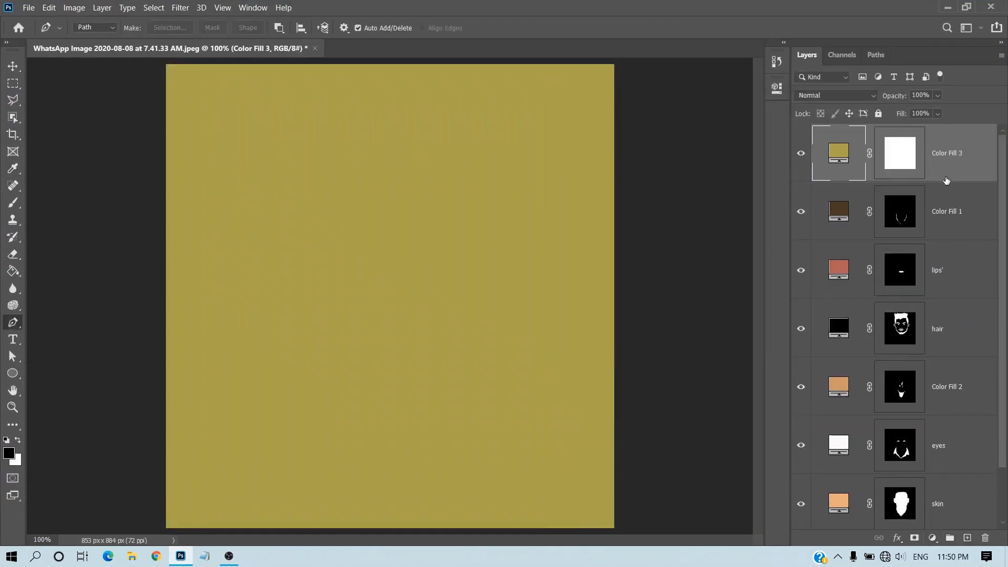
{"action": "left_click", "coordinate": [901, 159]}
{"action": "left_click_drag", "start_coordinate": [835, 160], "coordinate": [839, 520]}
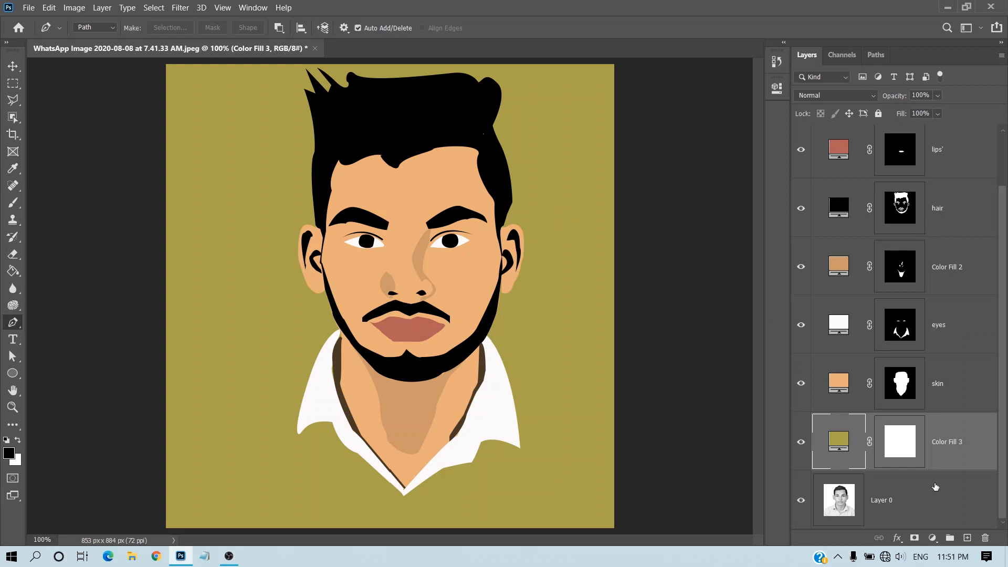
- Add a solid color fill layer in f6f3f3, move it to the top of the layer stack and invert its mask to black
{"action": "left_click", "coordinate": [932, 538]}
{"action": "left_click", "coordinate": [924, 313]}
{"action": "left_click", "coordinate": [559, 137]}
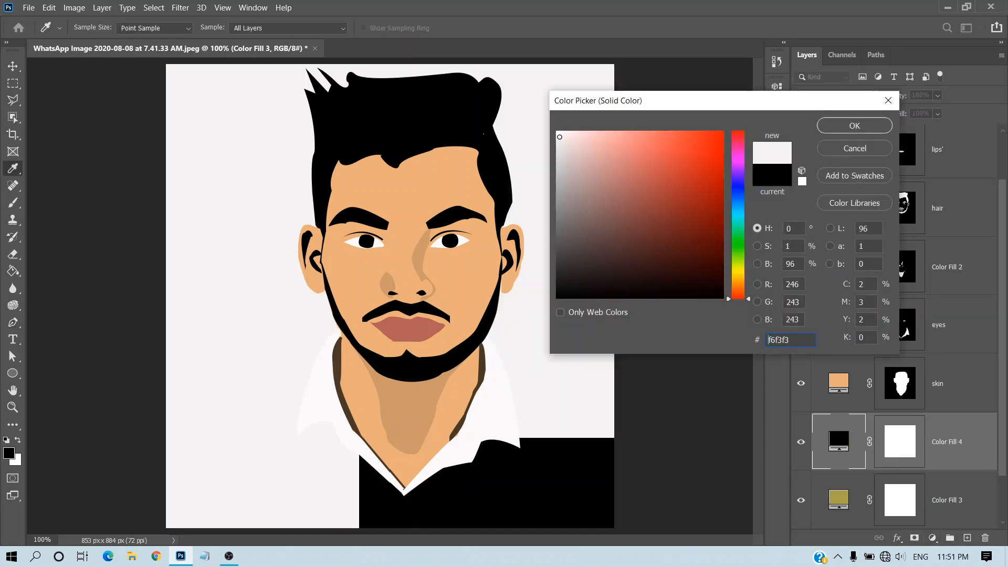
{"action": "left_click", "coordinate": [855, 125]}
{"action": "left_click_drag", "start_coordinate": [940, 446], "coordinate": [973, 137]}
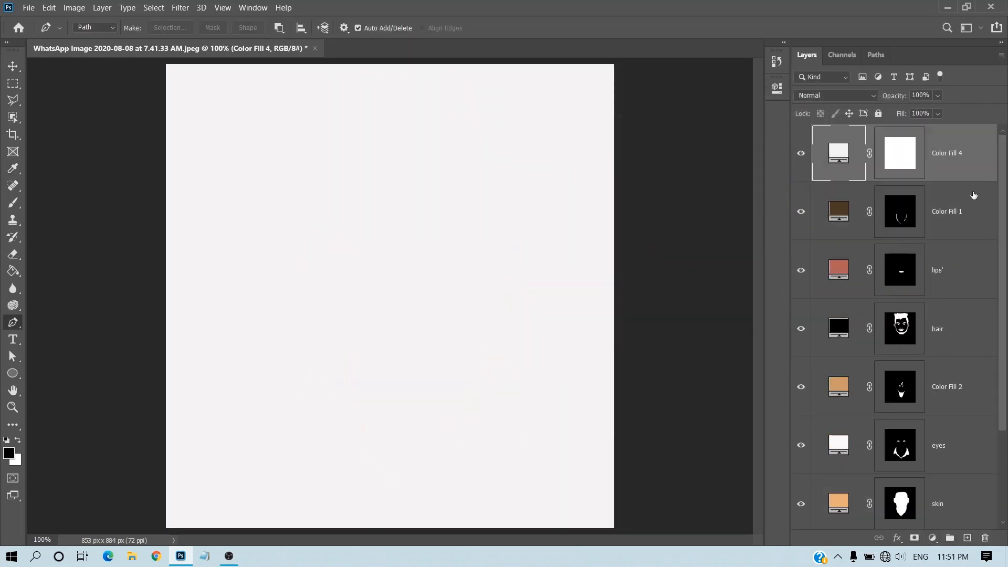
{"action": "left_click", "coordinate": [907, 152]}
{"action": "key", "text": "ctrl+i"}
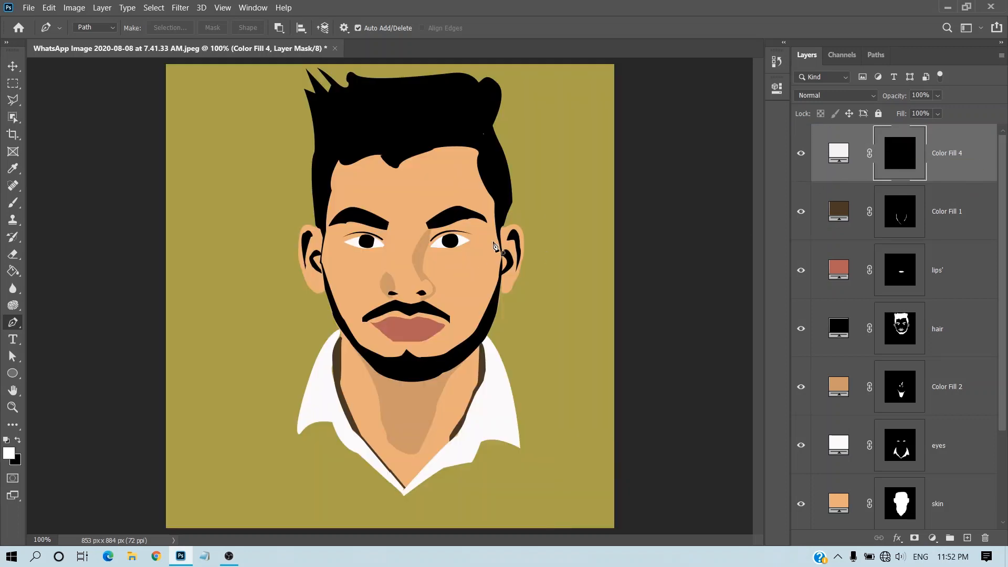
- Try drawing a highlight in the pupil on the photo's right with the Freeform Pen and filling it with white, and undo the fill
{"action": "key", "text": "ctrl+plus"}
{"action": "key", "text": "ctrl+plus"}
{"action": "key", "text": "Escape"}
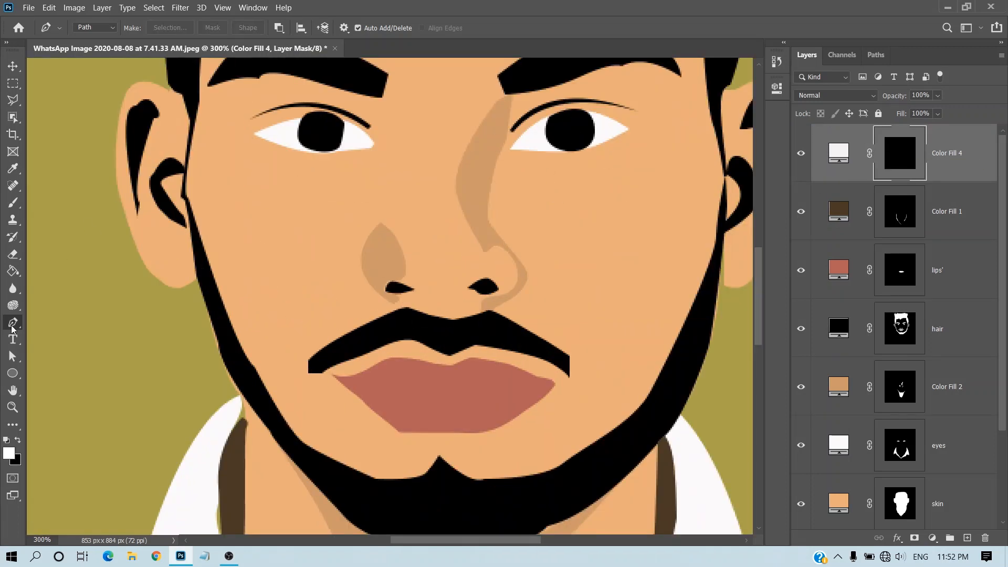
{"action": "right_click", "coordinate": [14, 322]}
{"action": "left_click", "coordinate": [53, 334]}
{"action": "left_click_drag", "start_coordinate": [572, 124], "coordinate": [566, 121]}
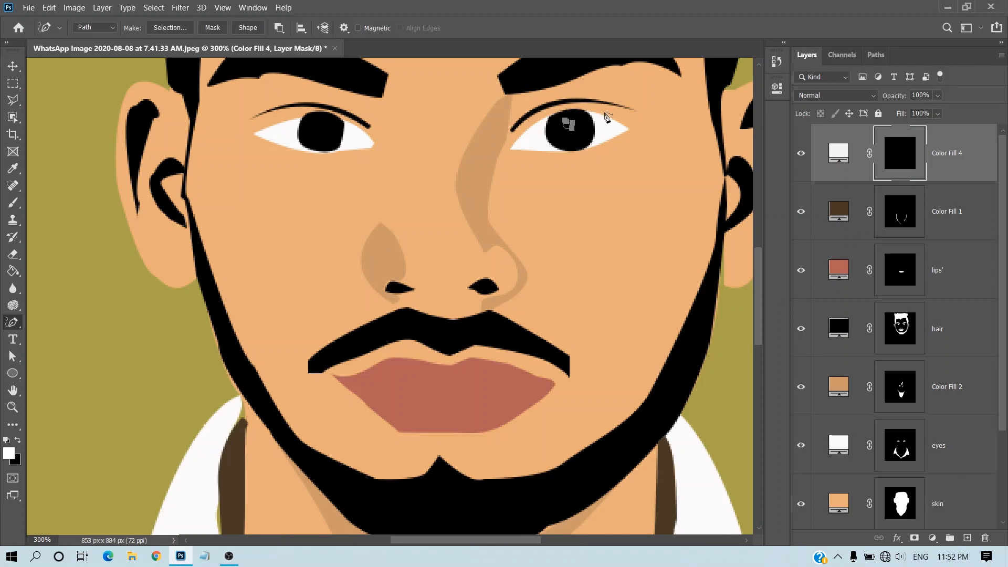
{"action": "key", "text": "ctrl+Return"}
{"action": "key", "text": "alt+BackSpace"}
{"action": "key", "text": "ctrl+z"}
{"action": "key", "text": "ctrl+minus"}
{"action": "key", "text": "ctrl+minus"}
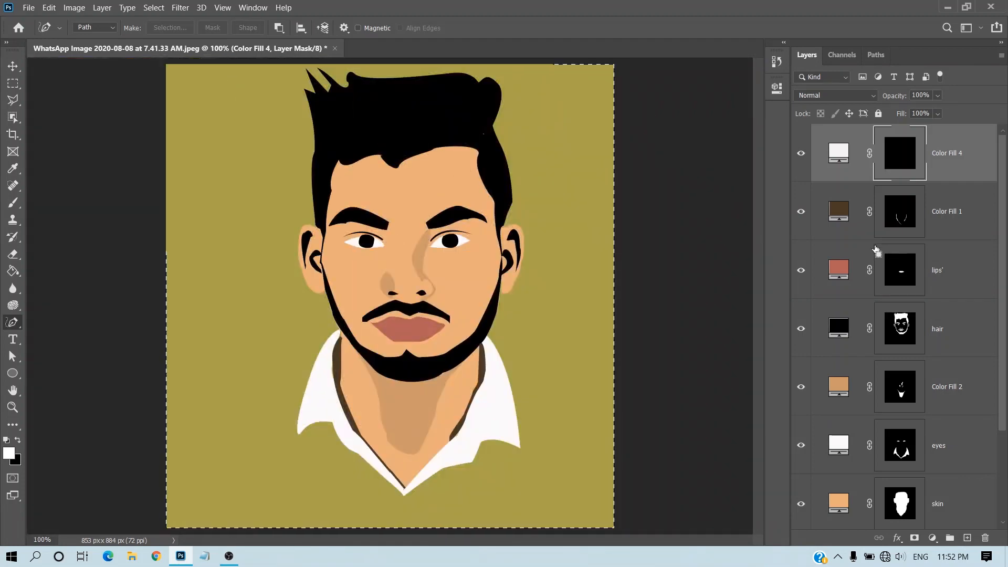
- Deselect, try another freeform highlight in the same pupil, undo it and dismiss the save prompt
{"action": "key", "text": "ctrl+d"}
{"action": "left_click_drag", "start_coordinate": [452, 248], "coordinate": [453, 241]}
{"action": "key", "text": "ctrl+z"}
{"action": "key", "text": "ctrl+Return"}
{"action": "key", "text": "ctrl+s"}
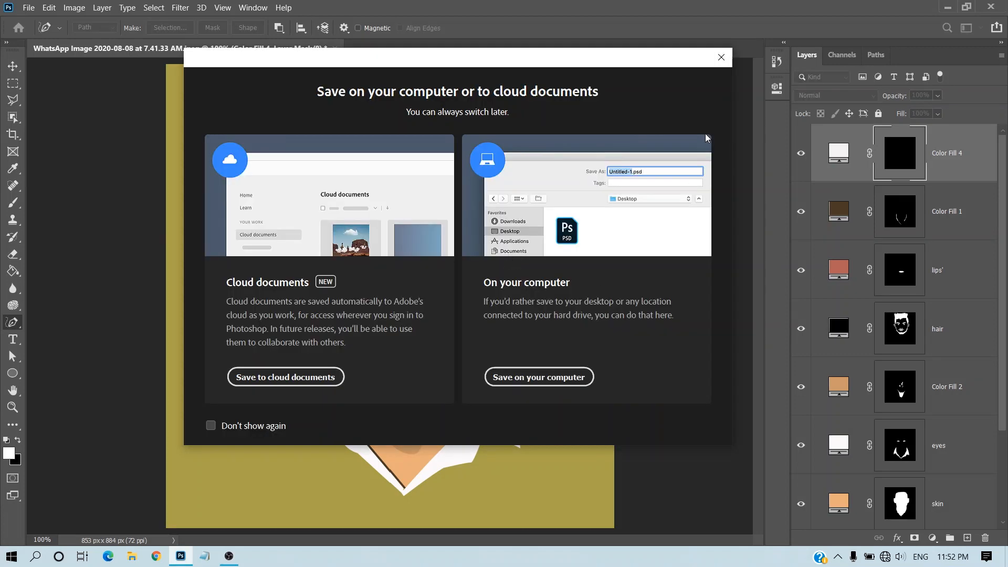
{"action": "key", "text": "Escape"}
{"action": "key", "text": "ctrl+d"}
- Delete the unused Color Fill 4 layer
{"action": "key", "text": "ctrl+plus"}
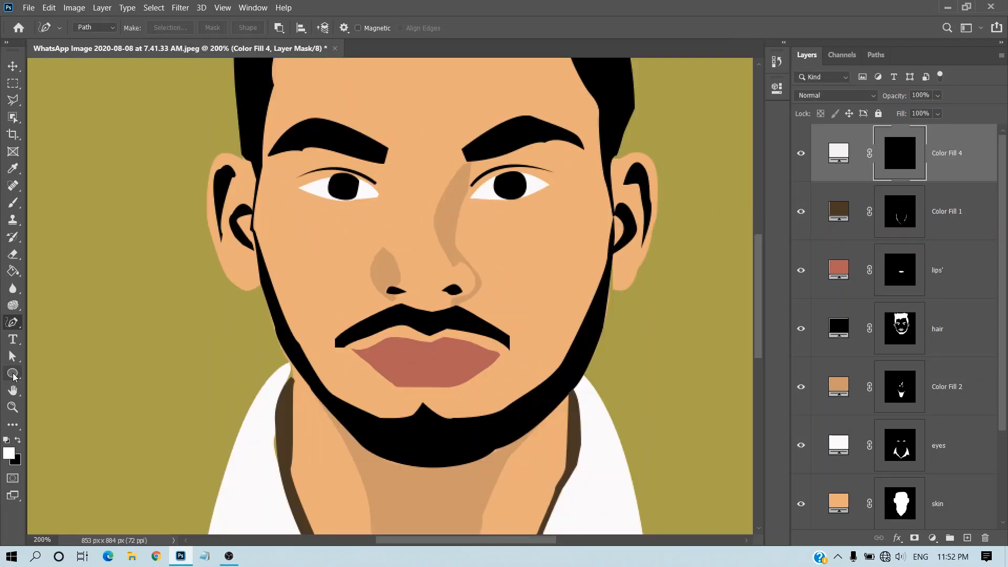
{"action": "right_click", "coordinate": [14, 374]}
{"action": "left_click", "coordinate": [57, 371]}
{"action": "right_click", "coordinate": [946, 153]}
{"action": "left_click", "coordinate": [820, 78]}
- Draw a white-filled ellipse about 9 px wide and 11 px high as a highlight in the pupil on the photo's right
{"action": "right_click", "coordinate": [14, 376]}
{"action": "left_click", "coordinate": [58, 396]}
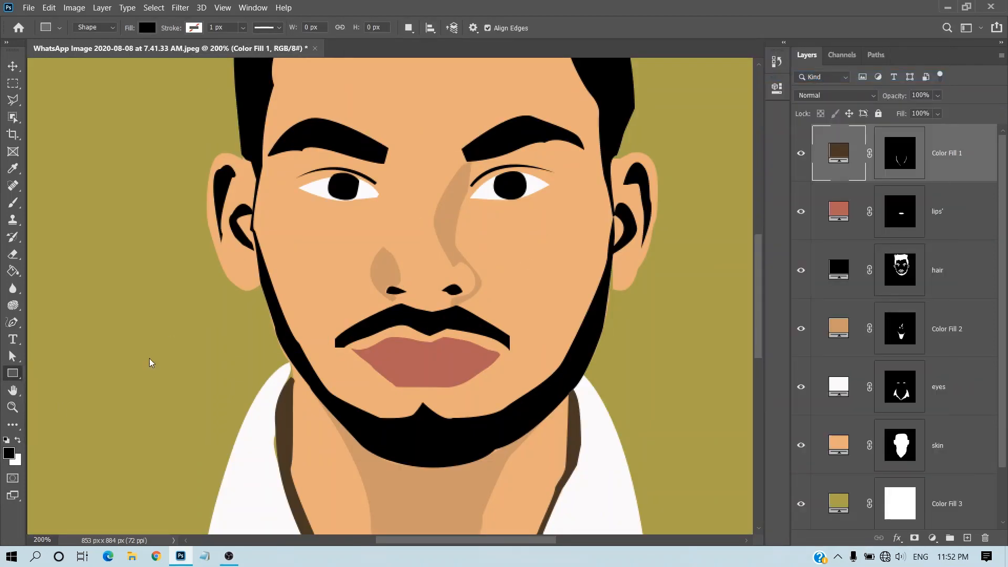
{"action": "left_click", "coordinate": [147, 28]}
{"action": "left_click", "coordinate": [66, 98]}
{"action": "left_click_drag", "start_coordinate": [503, 181], "coordinate": [513, 192]}
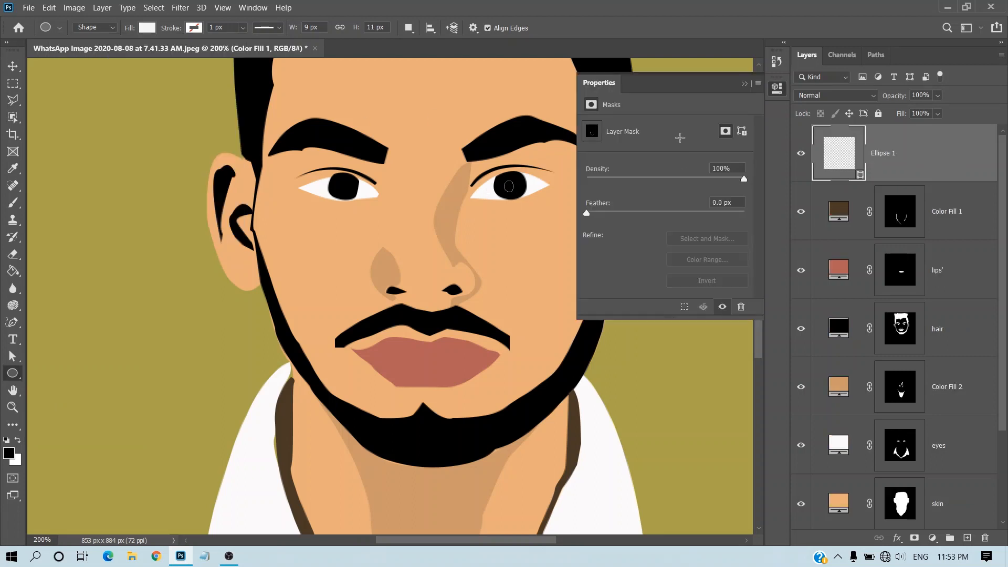
- Try a separate highlight ellipse about 9 by 10 px in the pupil on the photo's left and delete its layer
{"action": "left_click_drag", "start_coordinate": [340, 182], "coordinate": [349, 192]}
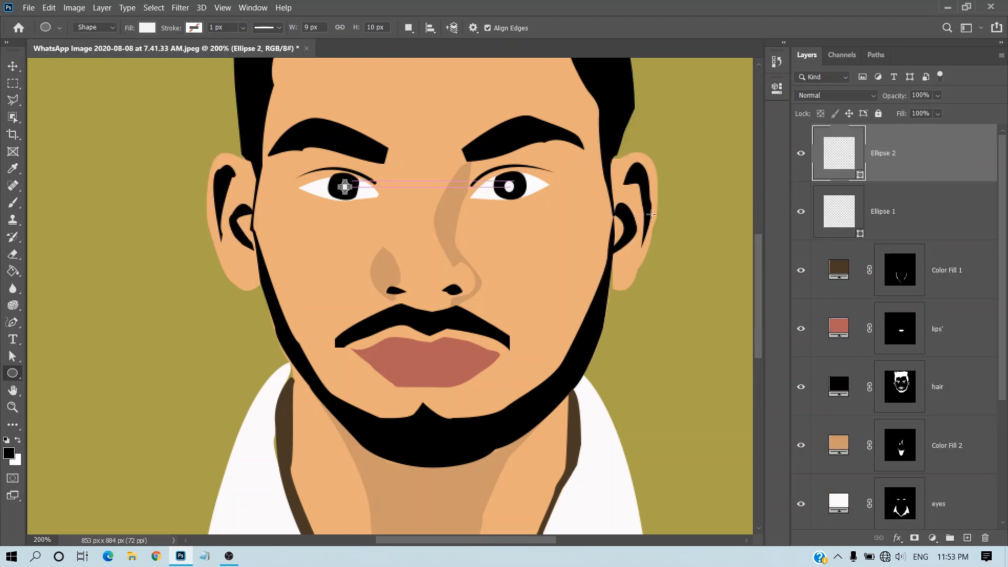
{"action": "left_click", "coordinate": [13, 66]}
{"action": "left_click", "coordinate": [759, 185]}
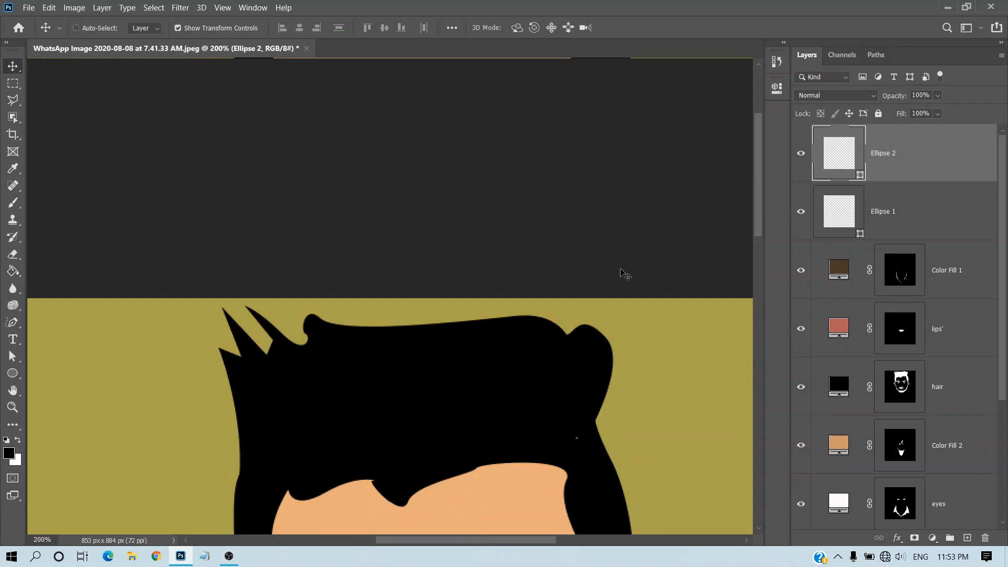
{"action": "key", "text": "Delete"}
- Add a highlight ellipse in the pupil on the photo's left to the Ellipse 1 layer and check it by toggling the layer's visibility
{"action": "key", "text": "ctrl+minus"}
{"action": "key", "text": "ctrl+minus"}
{"action": "left_click", "coordinate": [12, 374]}
{"action": "key", "text": "ctrl+plus"}
{"action": "key", "text": "ctrl+plus"}
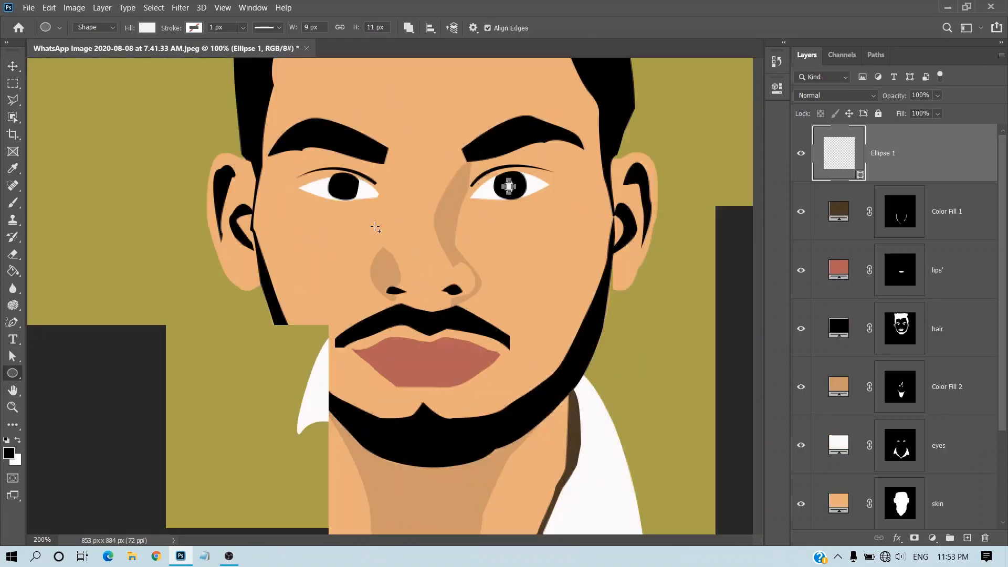
{"action": "left_click", "coordinate": [802, 153]}
{"action": "left_click", "coordinate": [745, 84]}
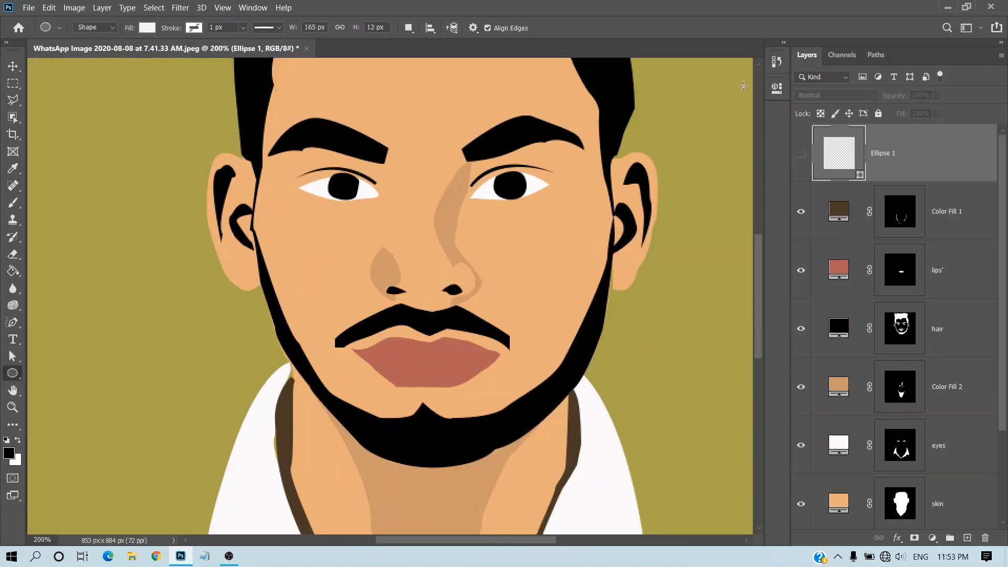
{"action": "left_click", "coordinate": [801, 153]}
- Change the color of the olive background fill layer, Color Fill 3, to a vivid blue
{"action": "scroll", "coordinate": [858, 216], "scroll_direction": "down", "scroll_amount": 3}
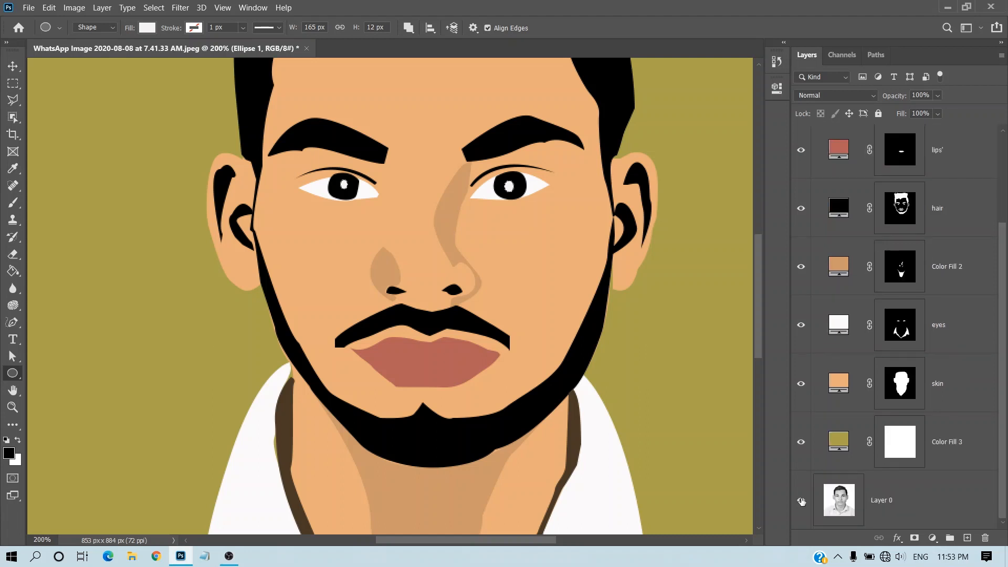
{"action": "left_click", "coordinate": [919, 493]}
{"action": "left_click", "coordinate": [957, 445]}
{"action": "key", "text": "ctrl+minus"}
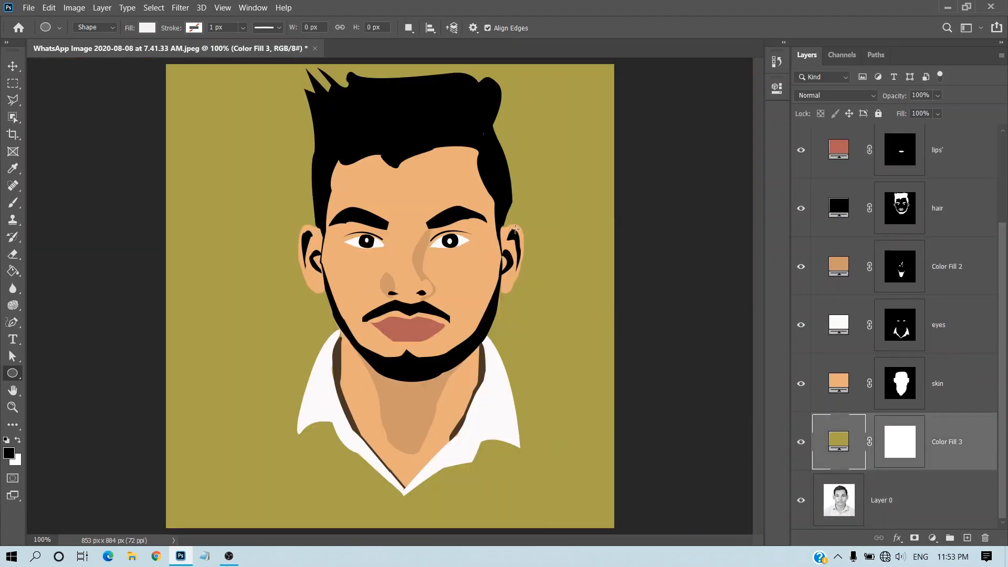
{"action": "double_click", "coordinate": [842, 443]}
{"action": "left_click_drag", "start_coordinate": [677, 189], "coordinate": [711, 137]}
{"action": "left_click", "coordinate": [738, 181]}
{"action": "left_click", "coordinate": [687, 173]}
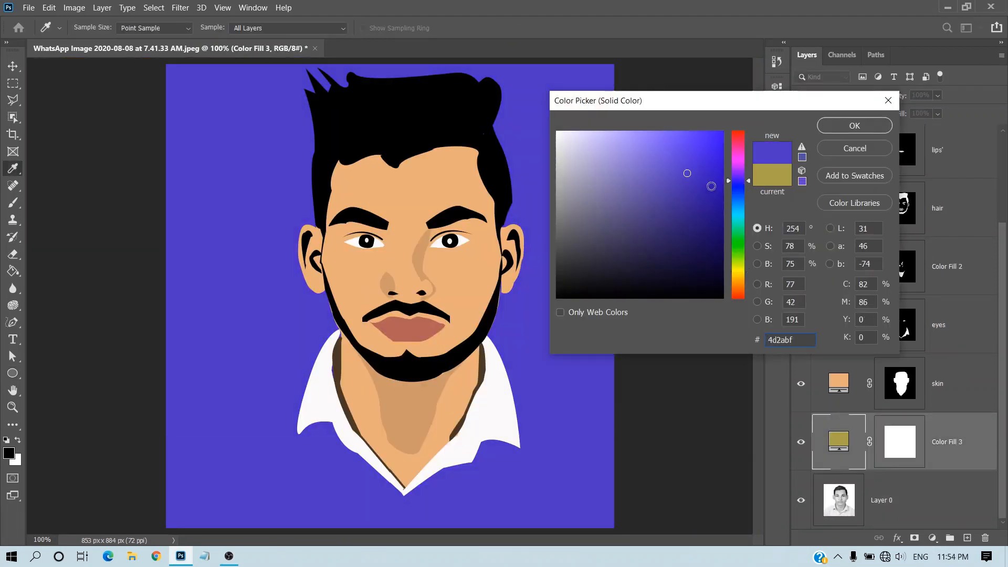
{"action": "left_click", "coordinate": [715, 139]}
{"action": "left_click", "coordinate": [739, 209]}
{"action": "left_click", "coordinate": [738, 173]}
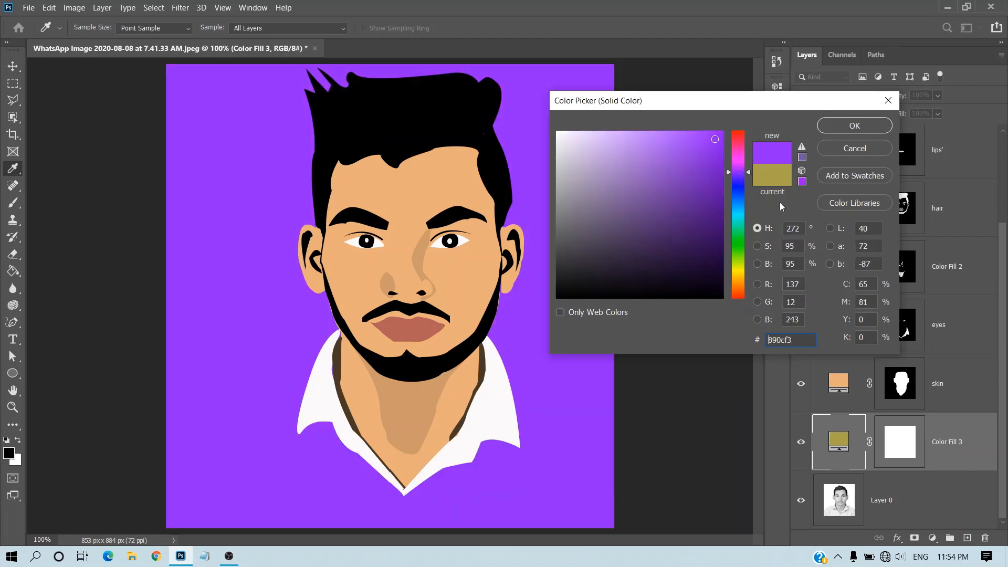
{"action": "left_click", "coordinate": [738, 182]}
{"action": "left_click", "coordinate": [845, 129]}
- Save the artwork on the computer as a JPEG named WhatsApp Image 2020-08-08 at 7.41.33 AM in New Volume (F:)
{"action": "left_click", "coordinate": [29, 7]}
{"action": "left_click", "coordinate": [40, 149]}
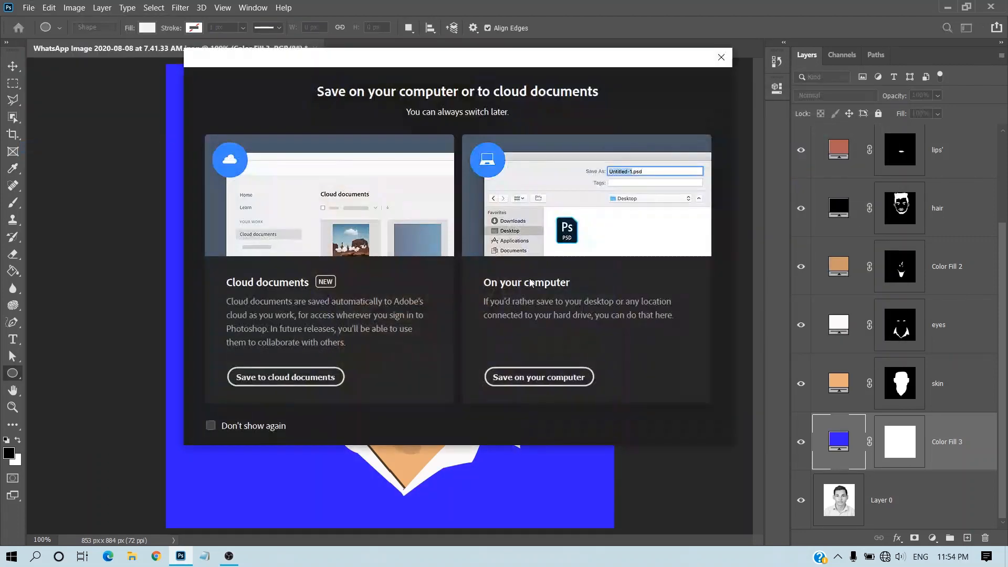
{"action": "left_click", "coordinate": [528, 377]}
{"action": "left_click", "coordinate": [237, 388]}
{"action": "left_click", "coordinate": [316, 253]}
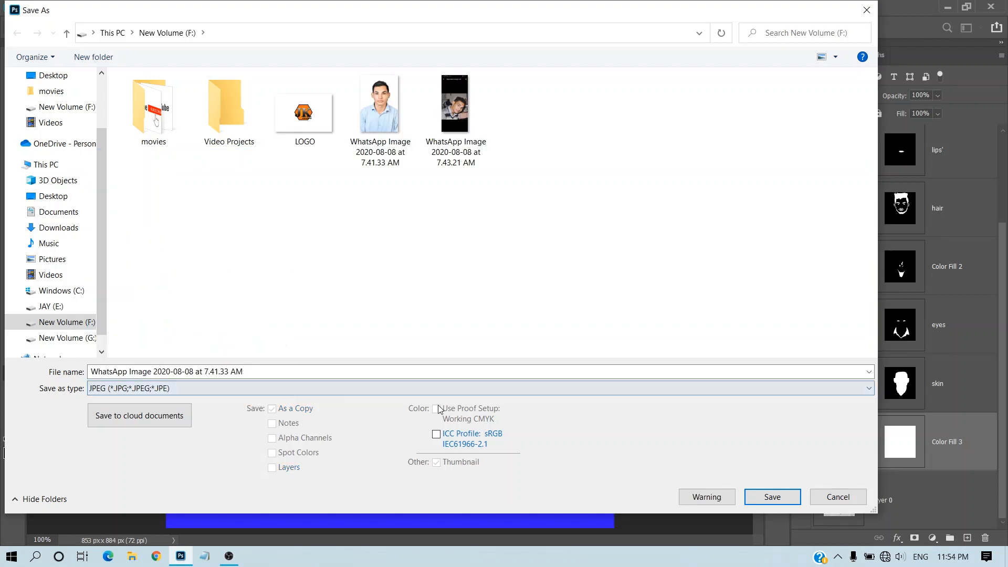
{"action": "left_click", "coordinate": [772, 496]}
{"action": "left_click", "coordinate": [566, 131]}
{"action": "left_click", "coordinate": [229, 556]}
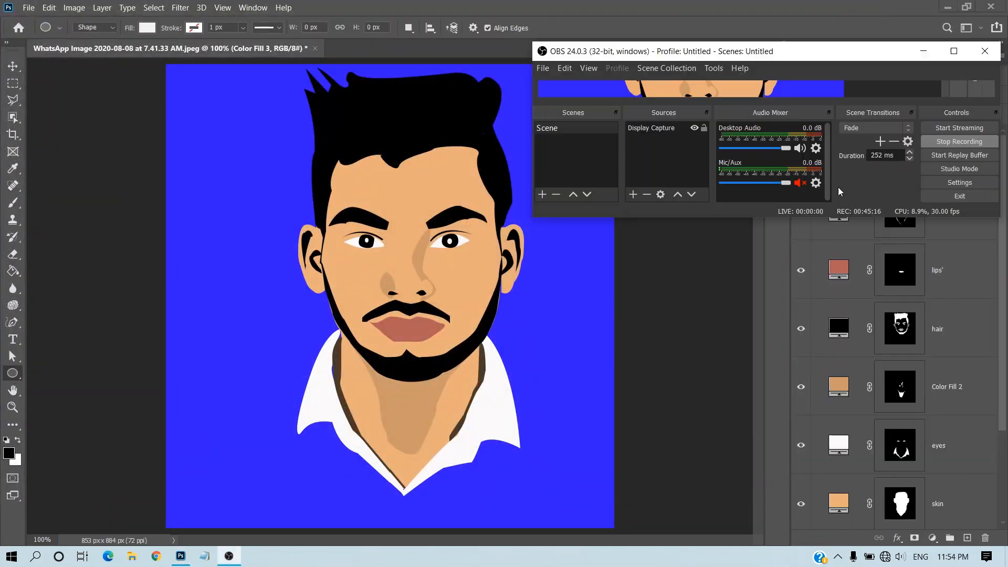